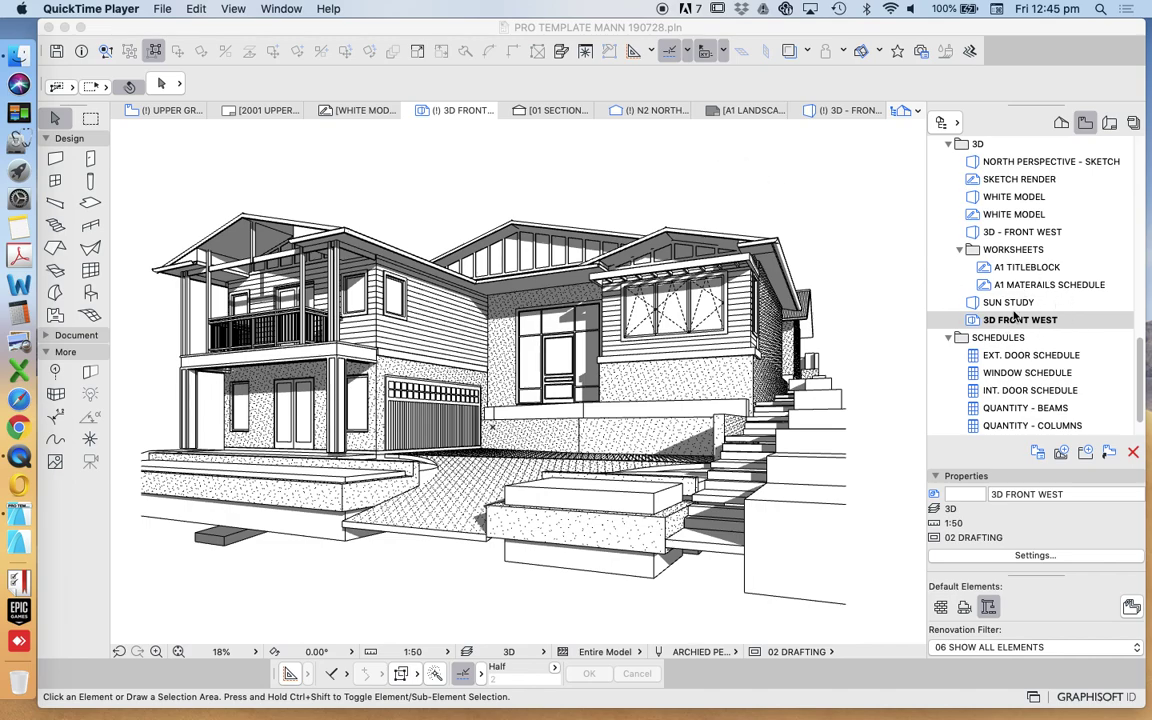
Trace the house drawing on the 9000 VISUALISATION layout to its source view, 3D FRONT WEST, and open it.
left_click(1110, 124)
scroll(1109, 302, "down", 10)
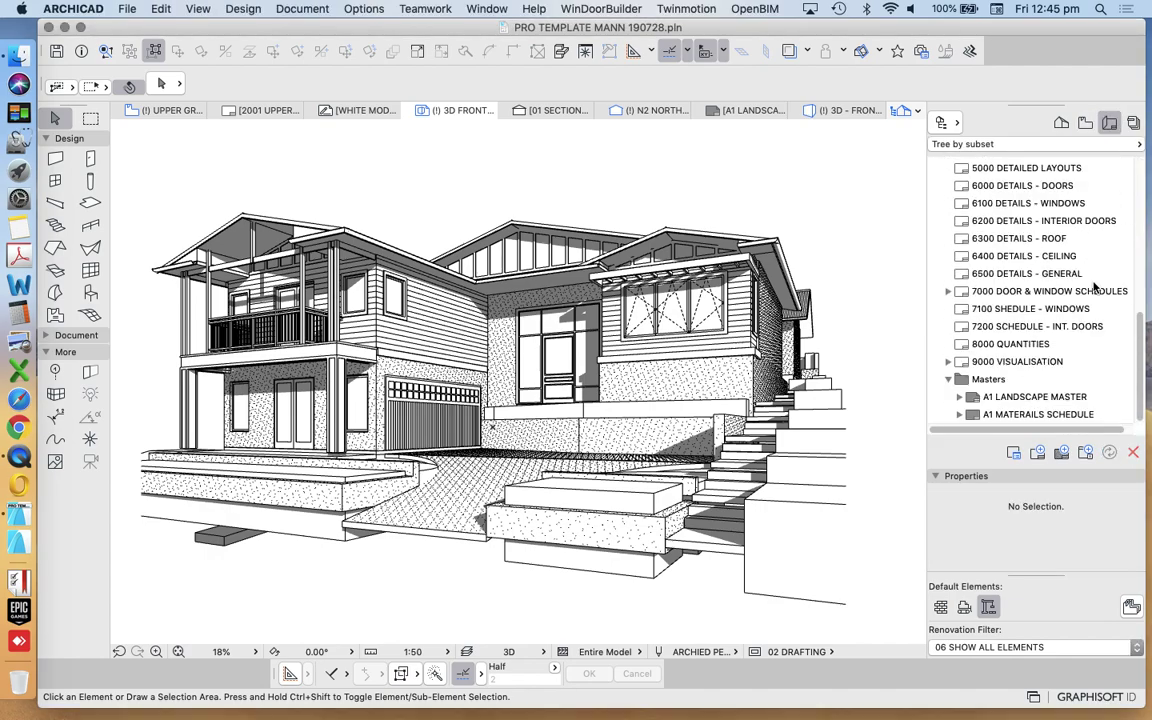
left_click(1018, 362)
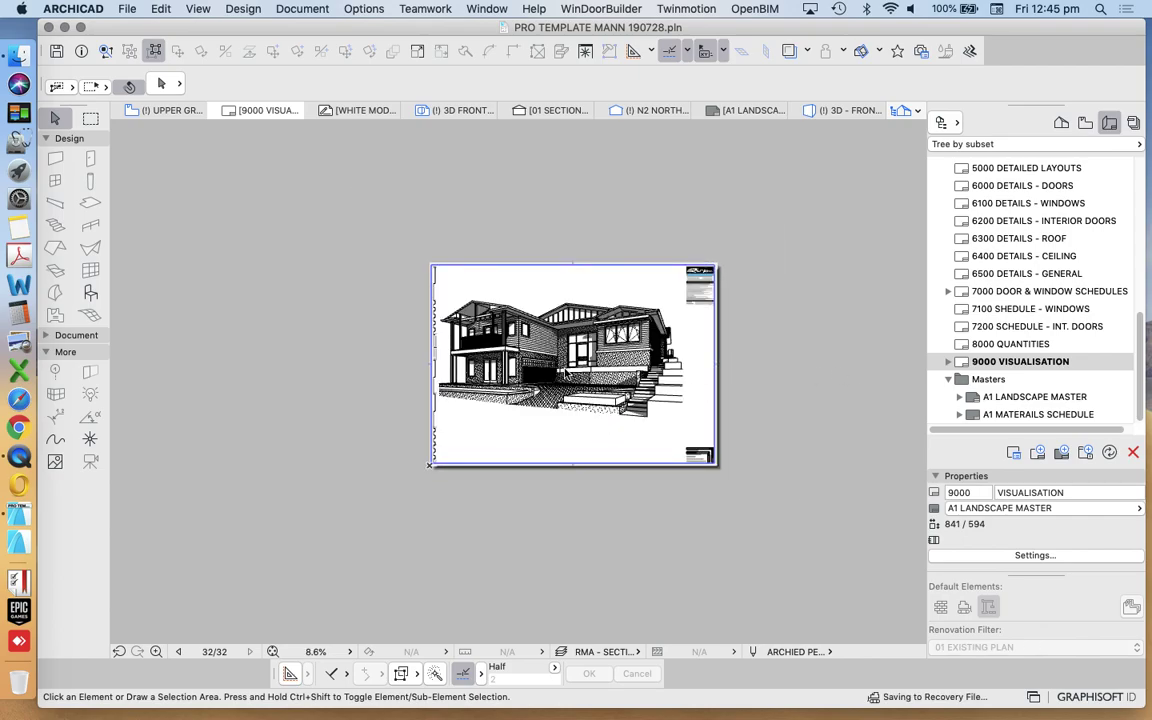
scroll(643, 404, "up", 3)
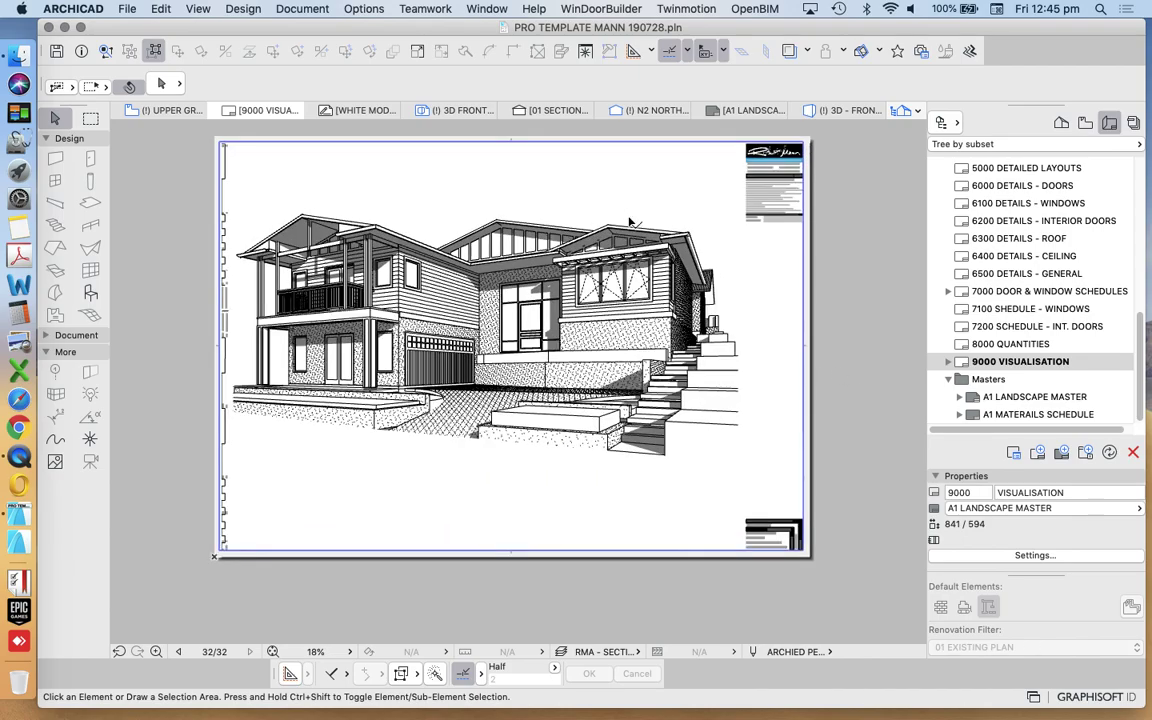
left_click(689, 275)
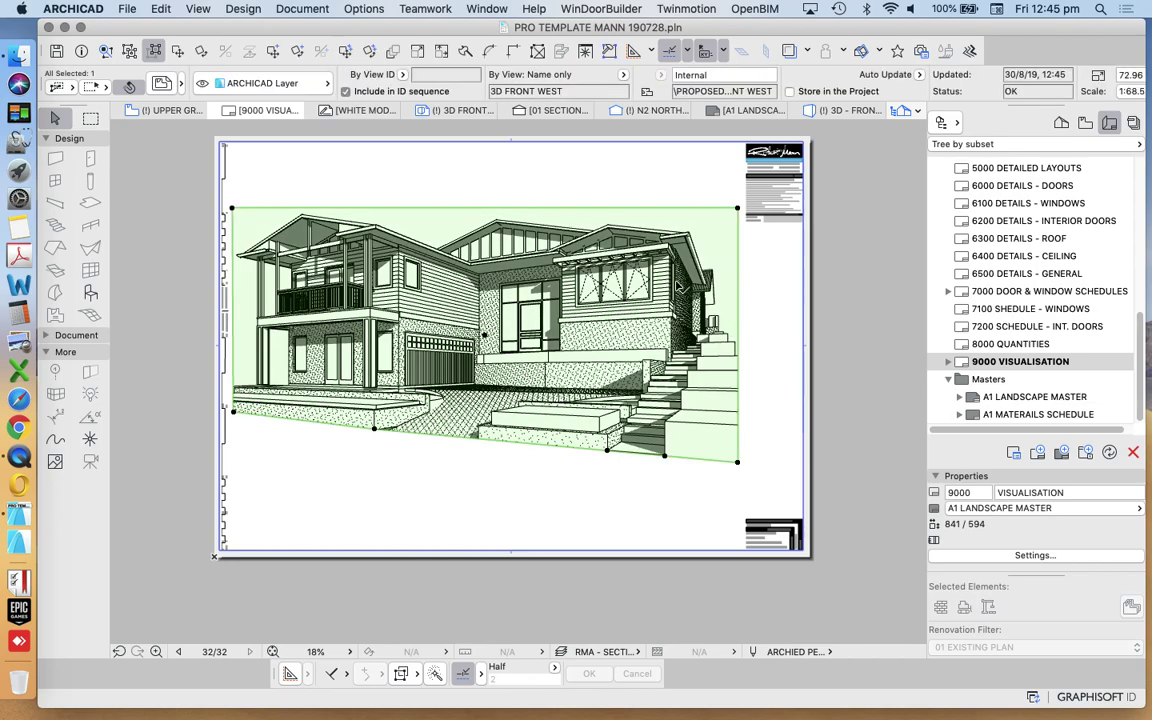
left_click(1085, 122)
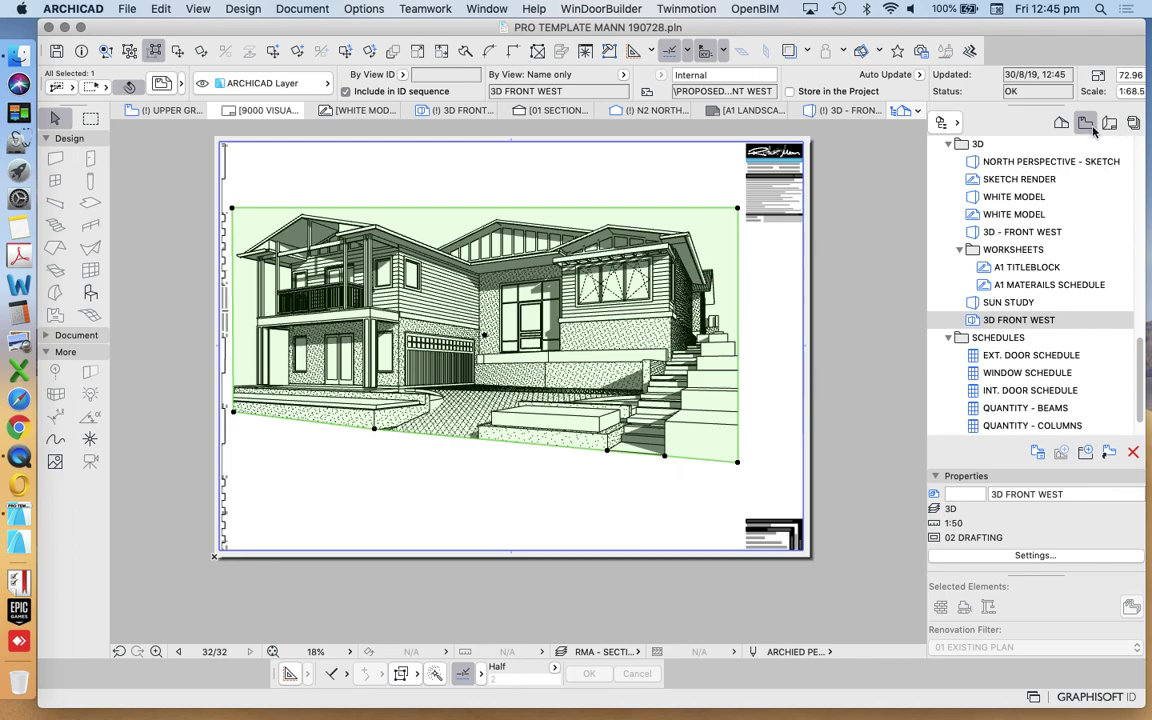
double_click(1019, 321)
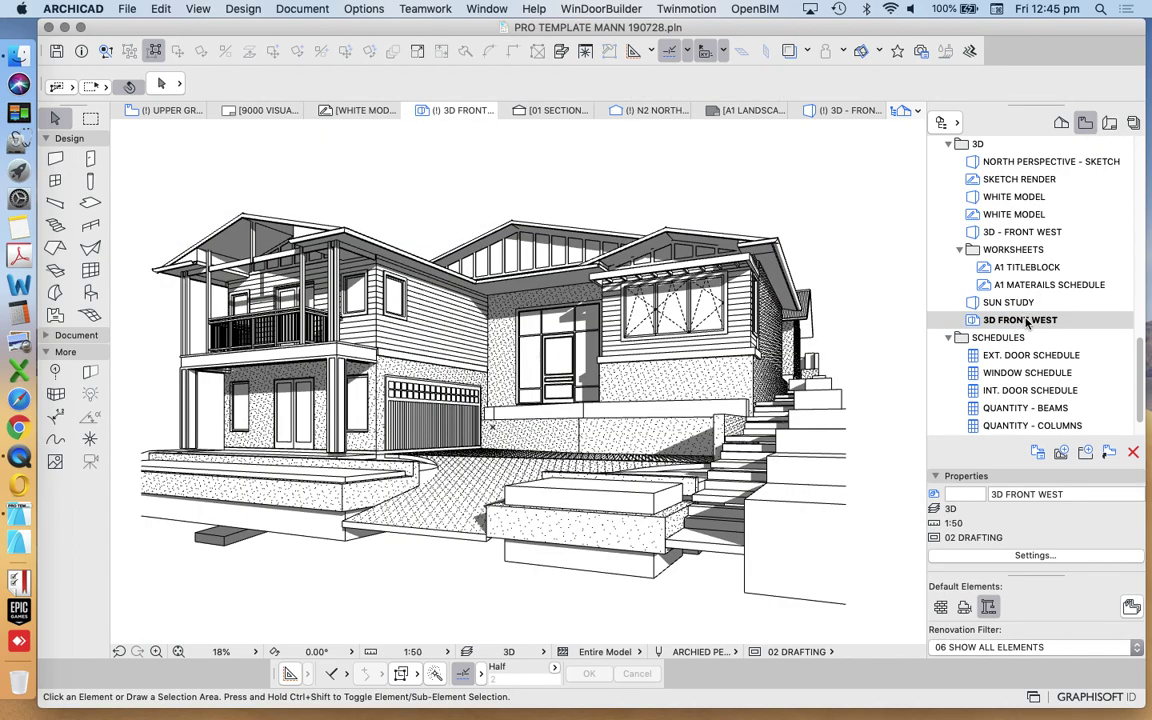
Confirm 3D as the layer combination in the 3D FRONT WEST view settings and accept them.
right_click(1026, 321)
left_click(998, 556)
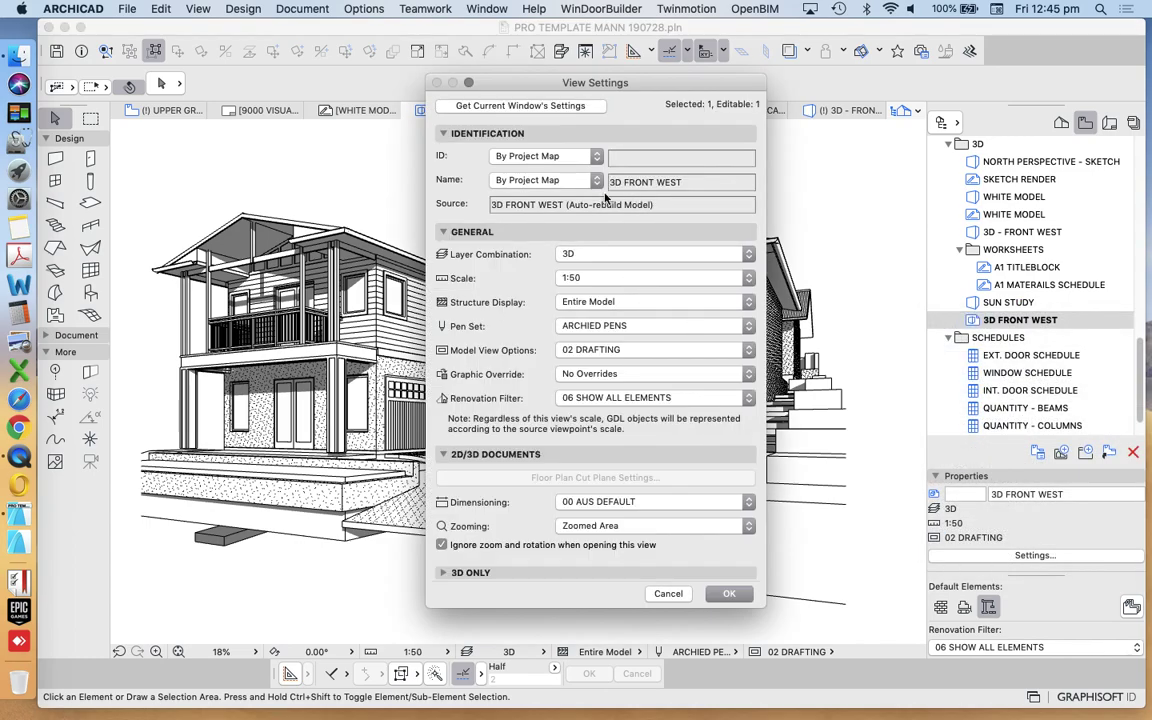
left_click(625, 257)
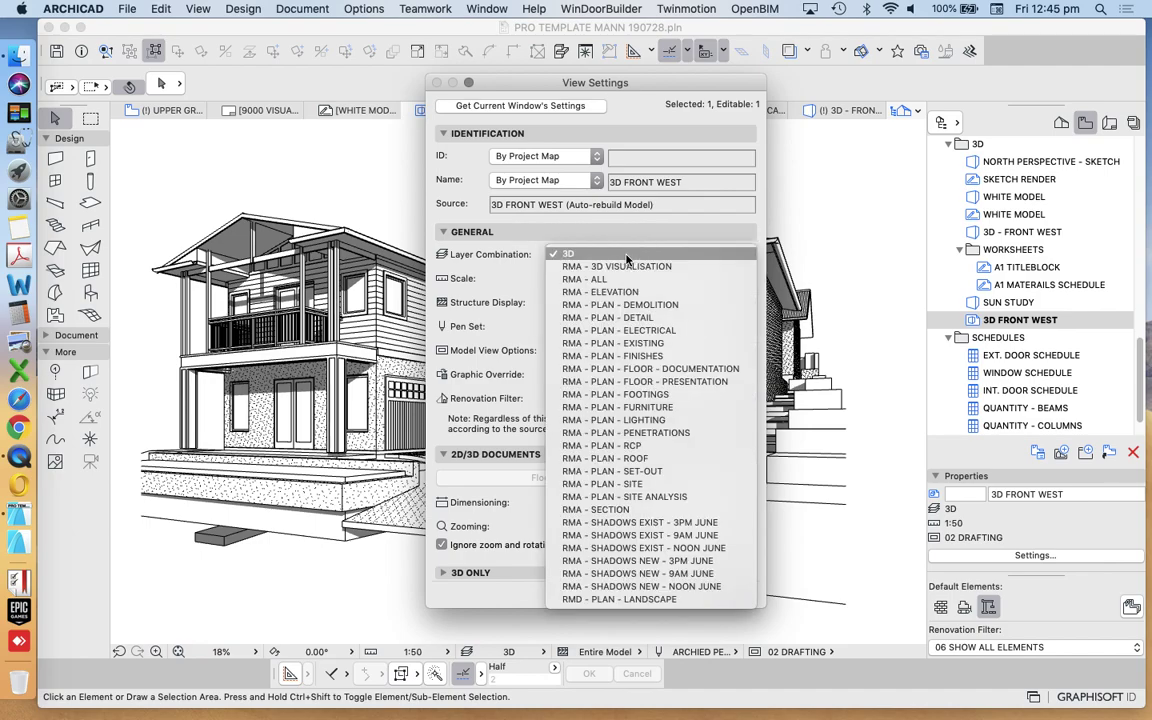
left_click(625, 258)
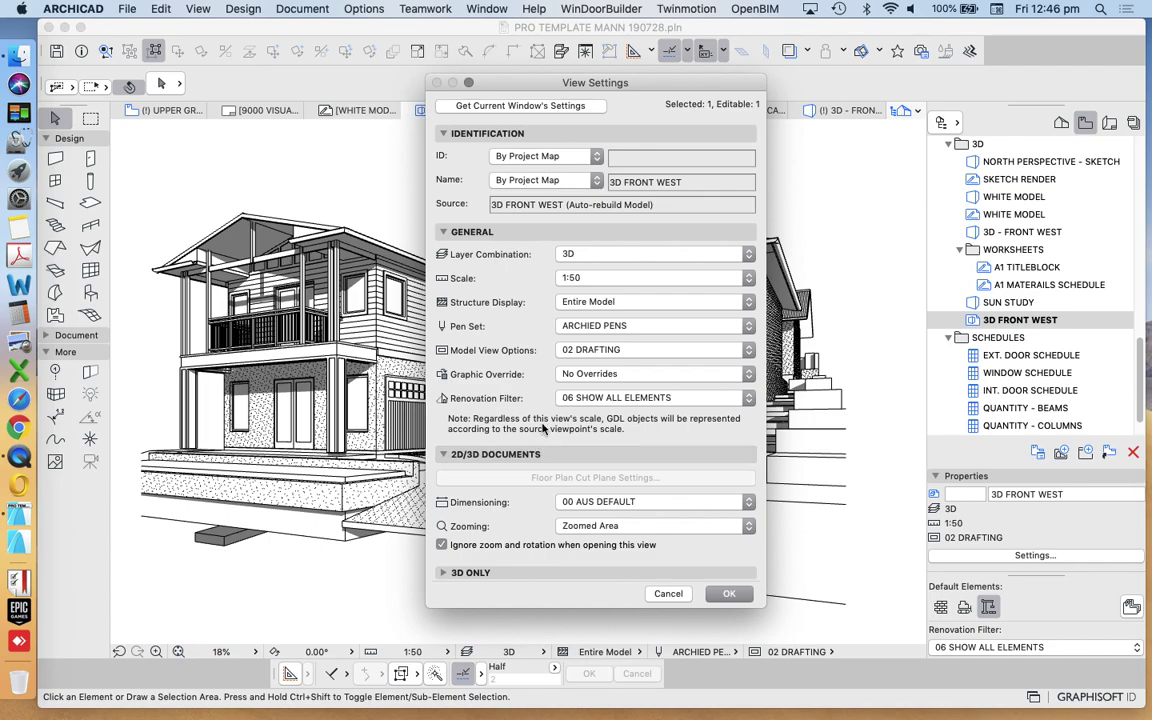
left_click(716, 593)
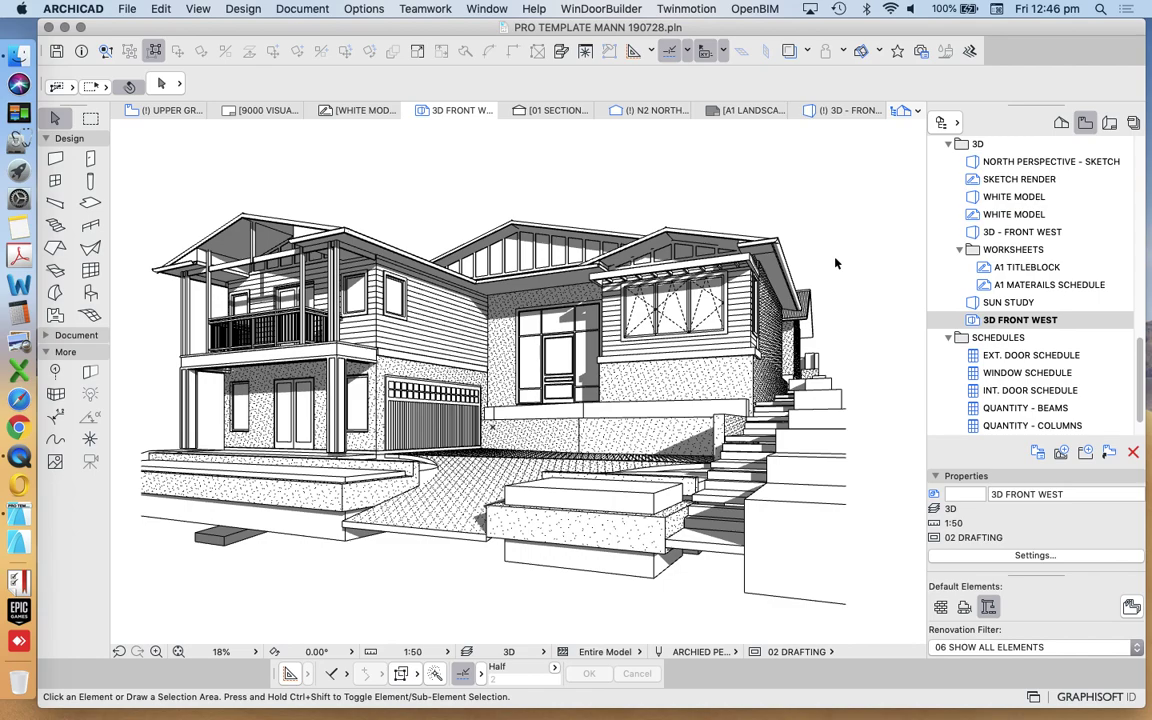
Open the 3D Document Settings for 3D FRONT WEST from the 3D Documents in the Project Map.
left_click(1061, 122)
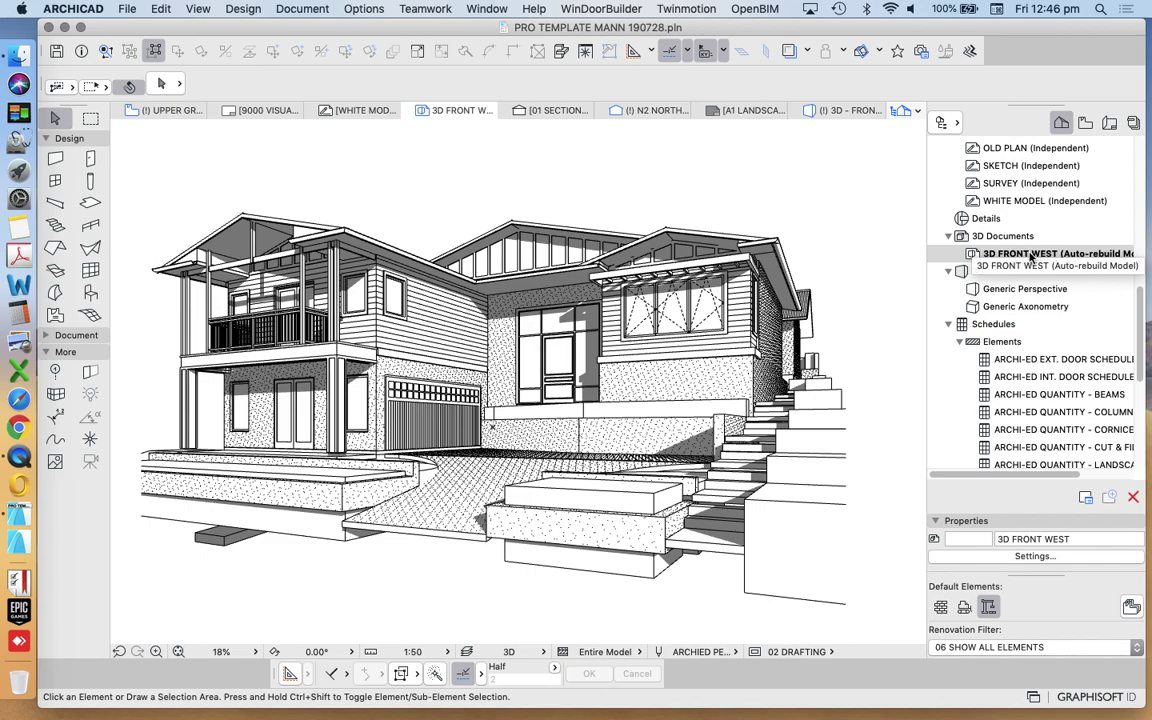
right_click(1032, 256)
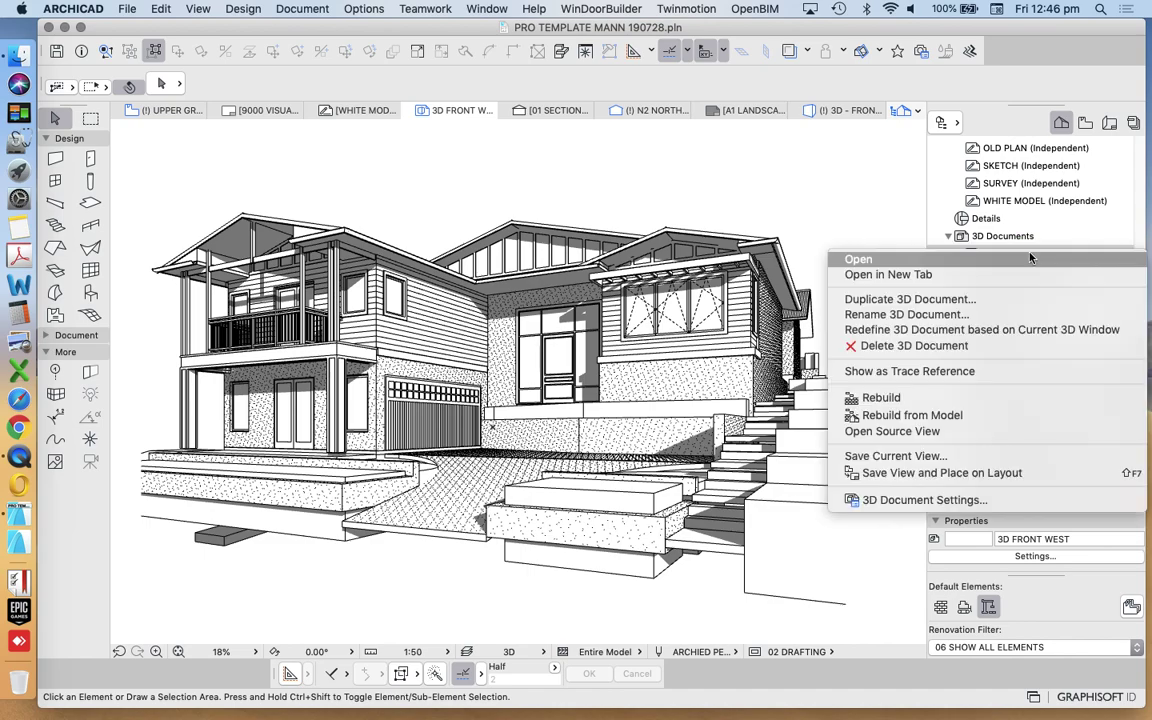
left_click(920, 500)
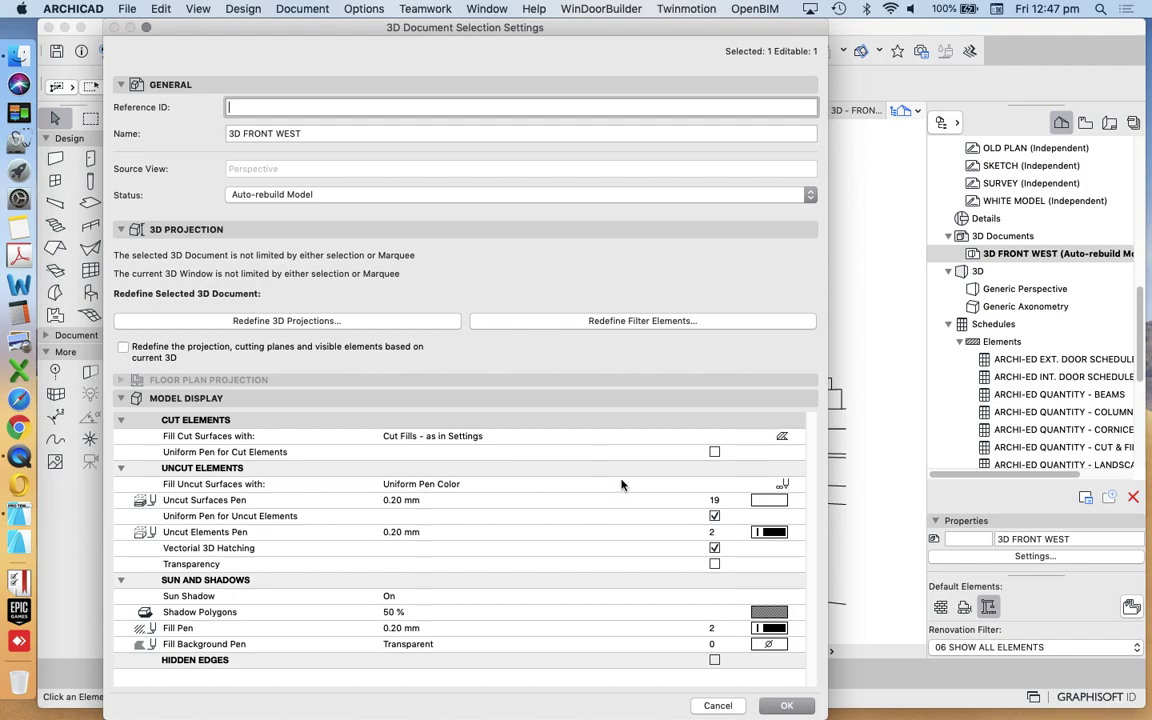
Check the Fill Cut Surfaces choices, briefly moving the dialog aside to view the house.
left_click(197, 439)
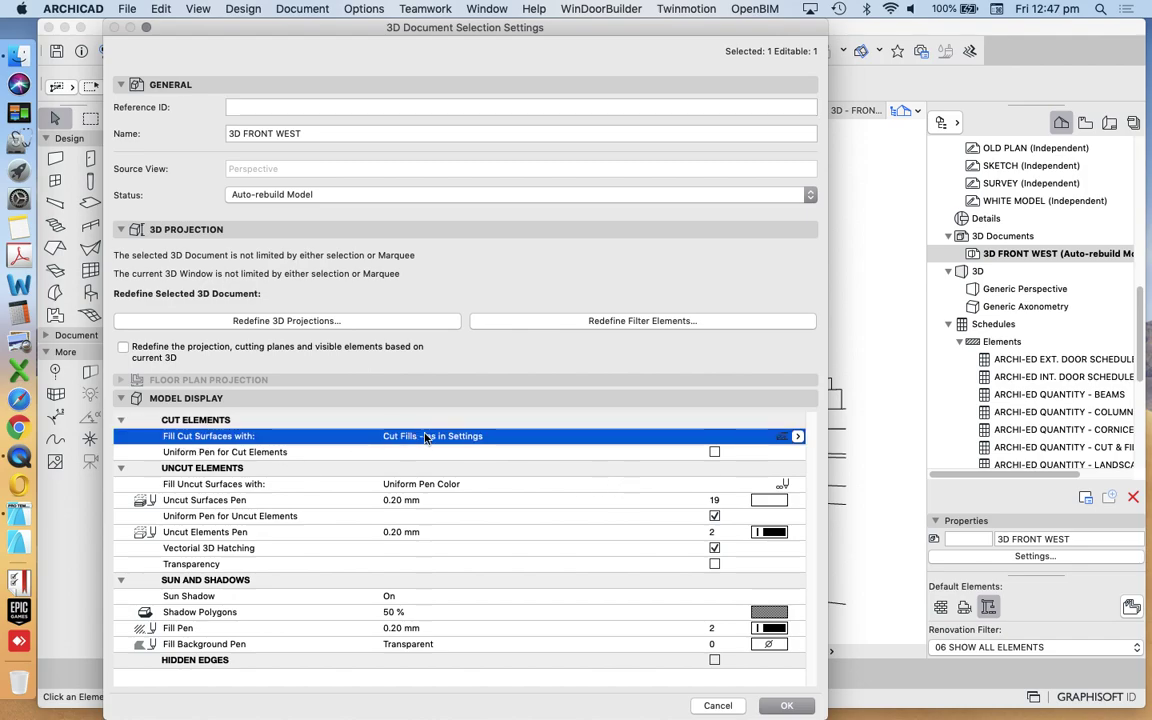
left_click(797, 437)
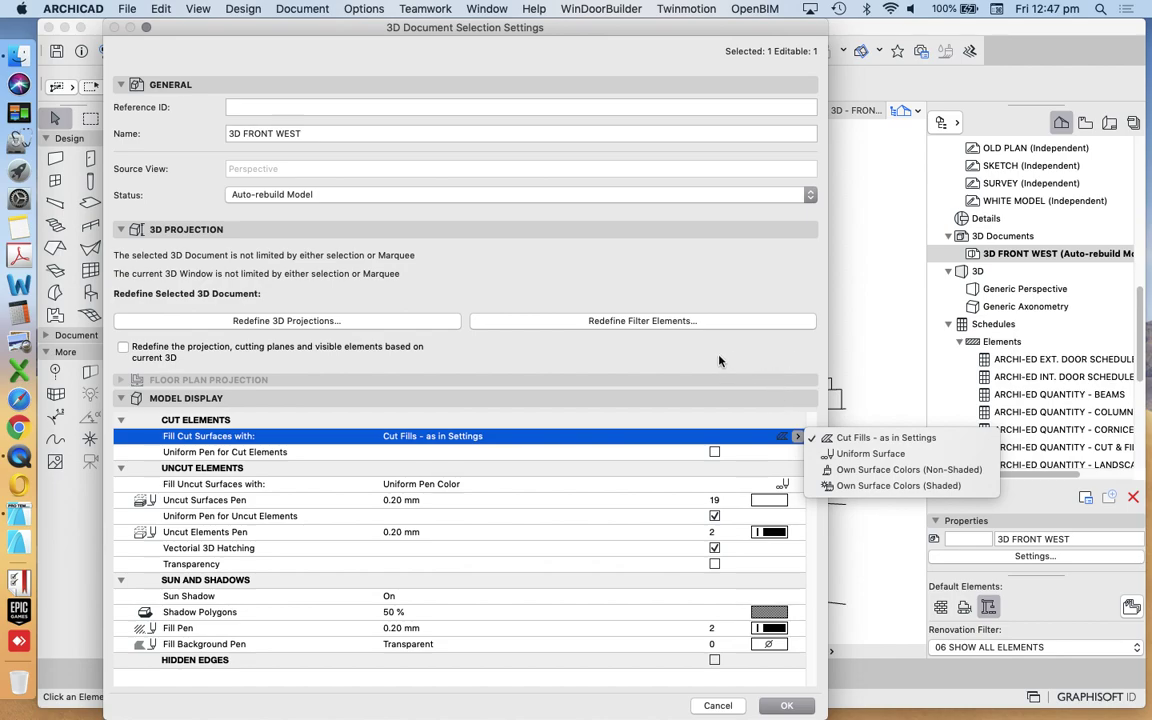
left_click_drag(607, 30, 1146, 718)
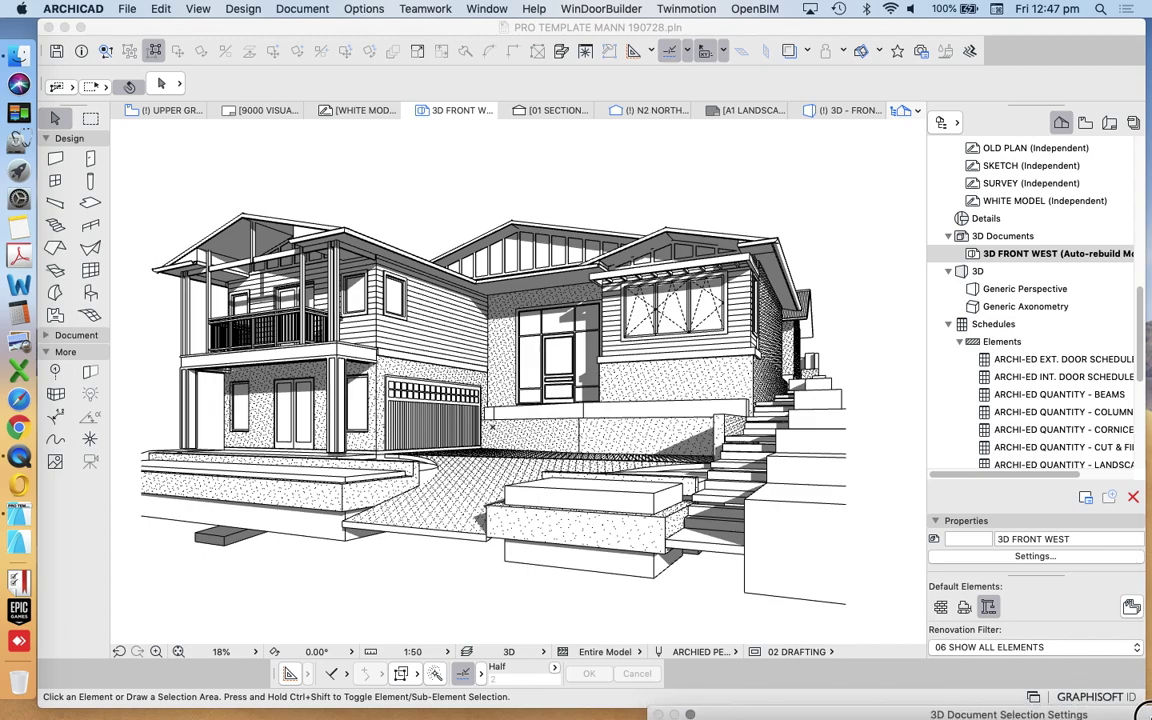
left_click_drag(1143, 712, 653, 6)
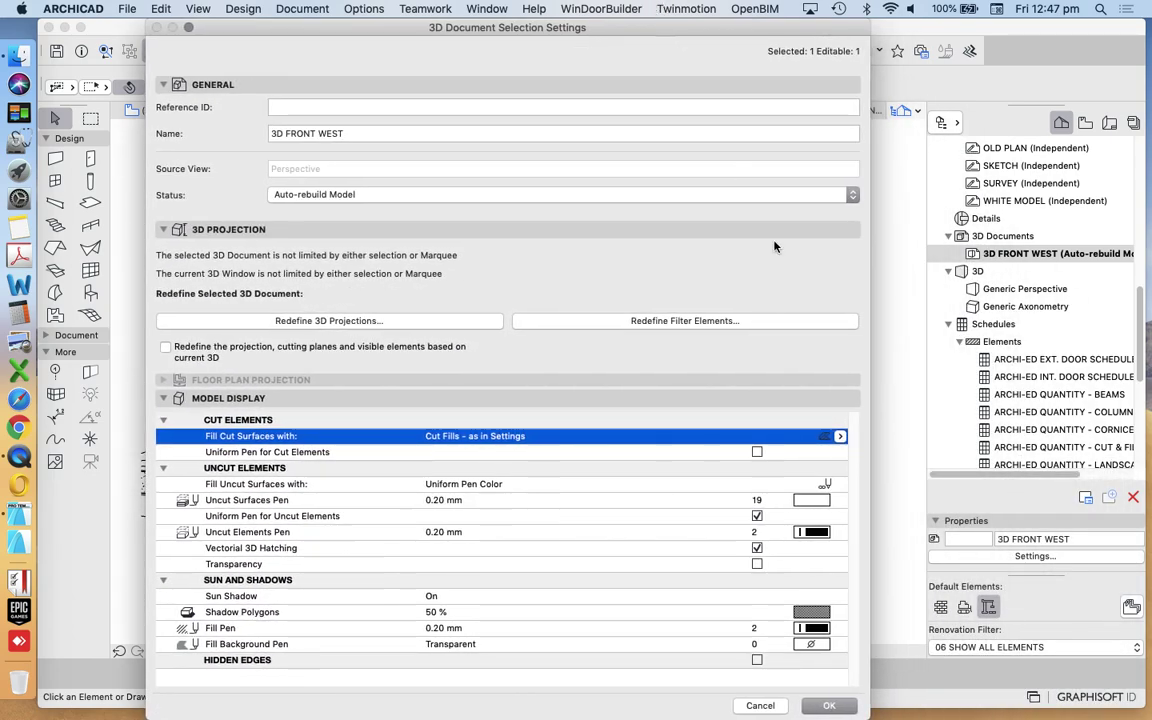
Set Fill Cut Surfaces with to Uniform Surface, keeping Paint - Anthracite as the cut material.
left_click(840, 436)
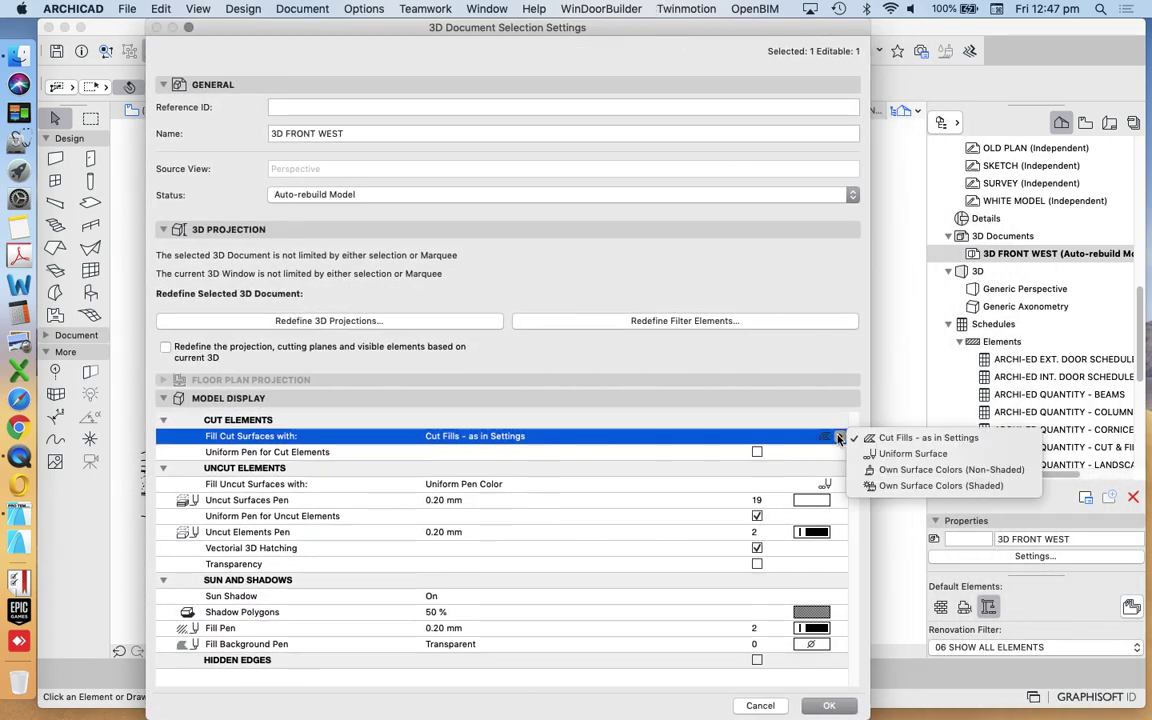
left_click(899, 455)
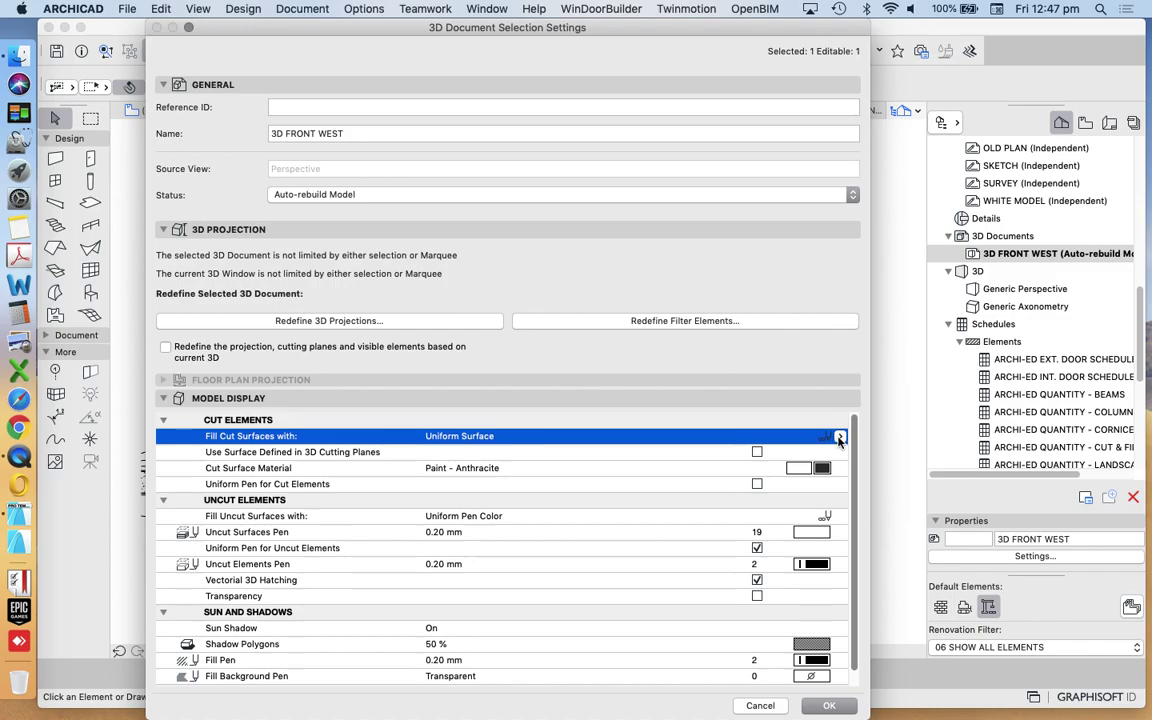
left_click(822, 468)
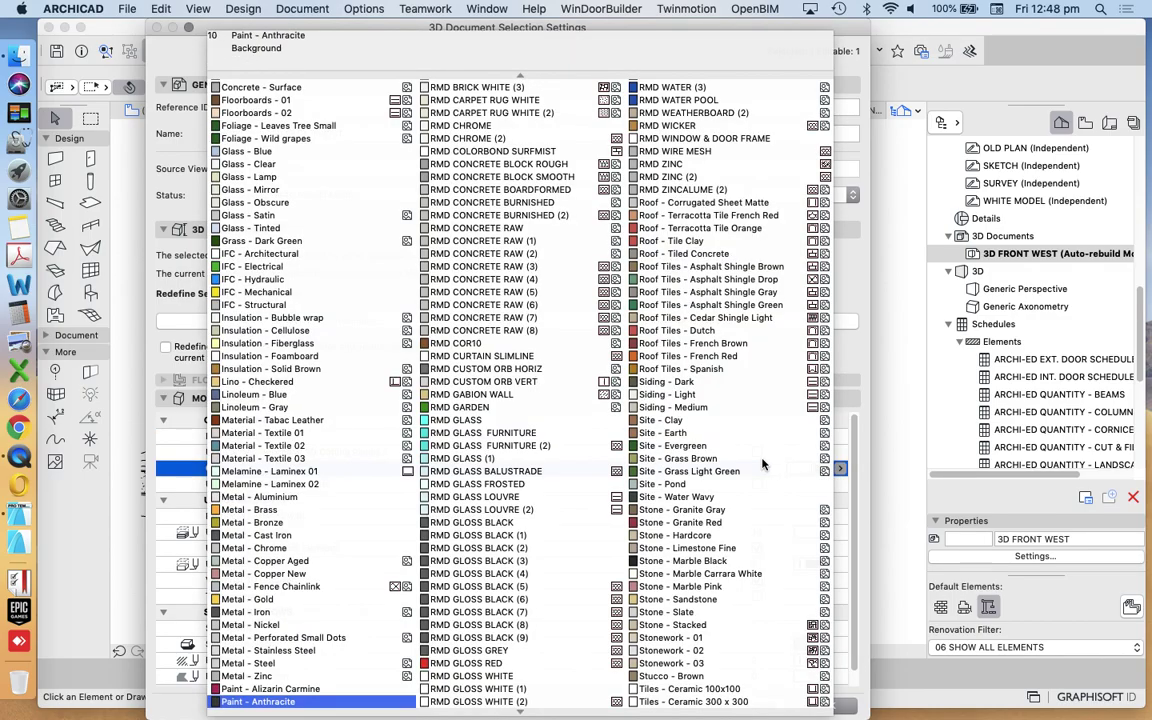
left_click(760, 22)
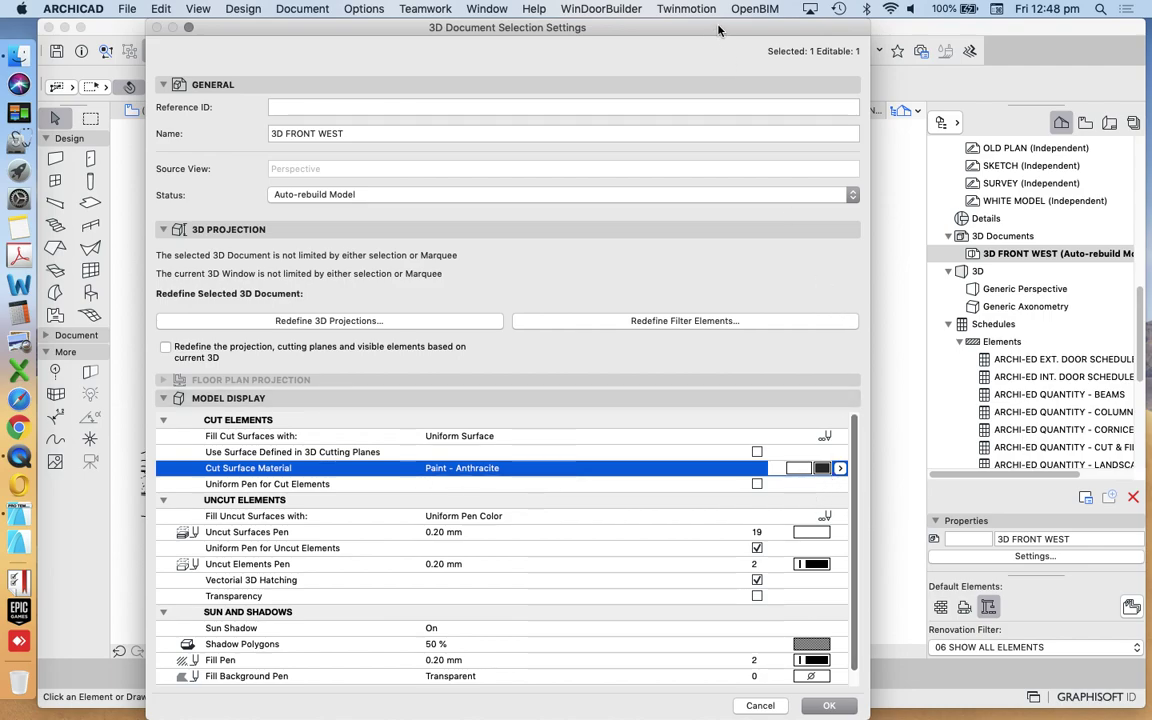
mouse_move(718, 29)
left_mouse_down()
mouse_move(729, 29)
mouse_move(707, 21)
left_mouse_up()
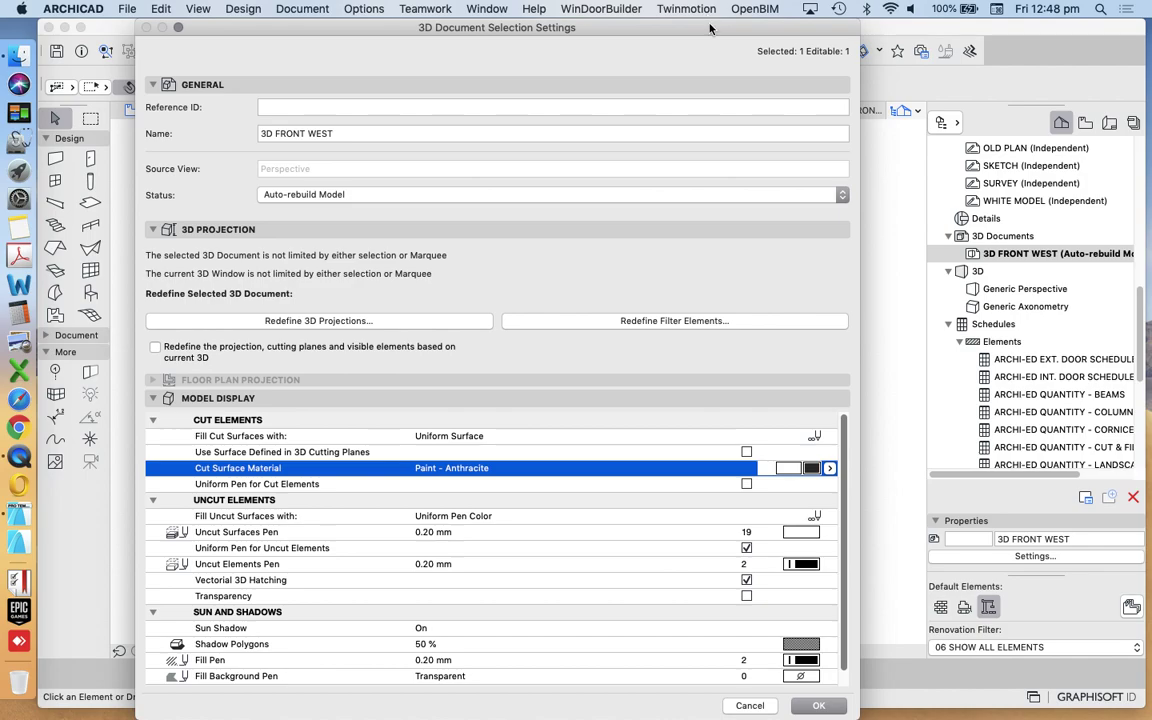
scroll(500, 560, "down", 1)
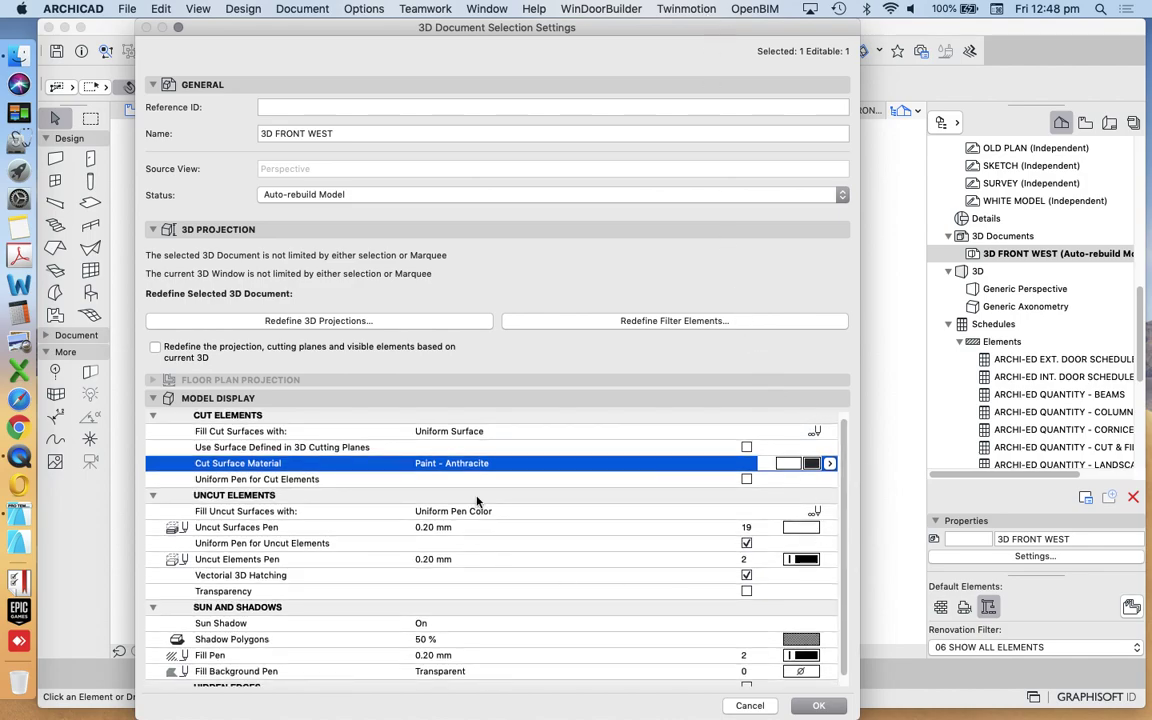
Review the uncut surface fill option, leaving it unchanged.
left_click(516, 515)
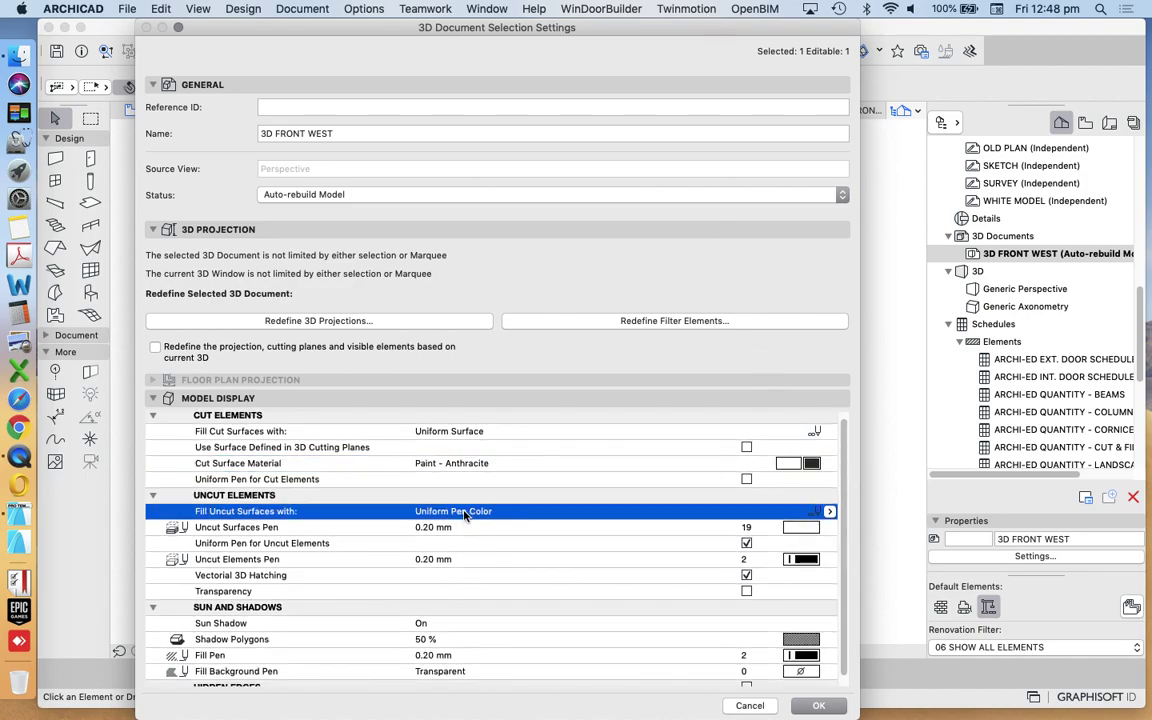
left_click(831, 513)
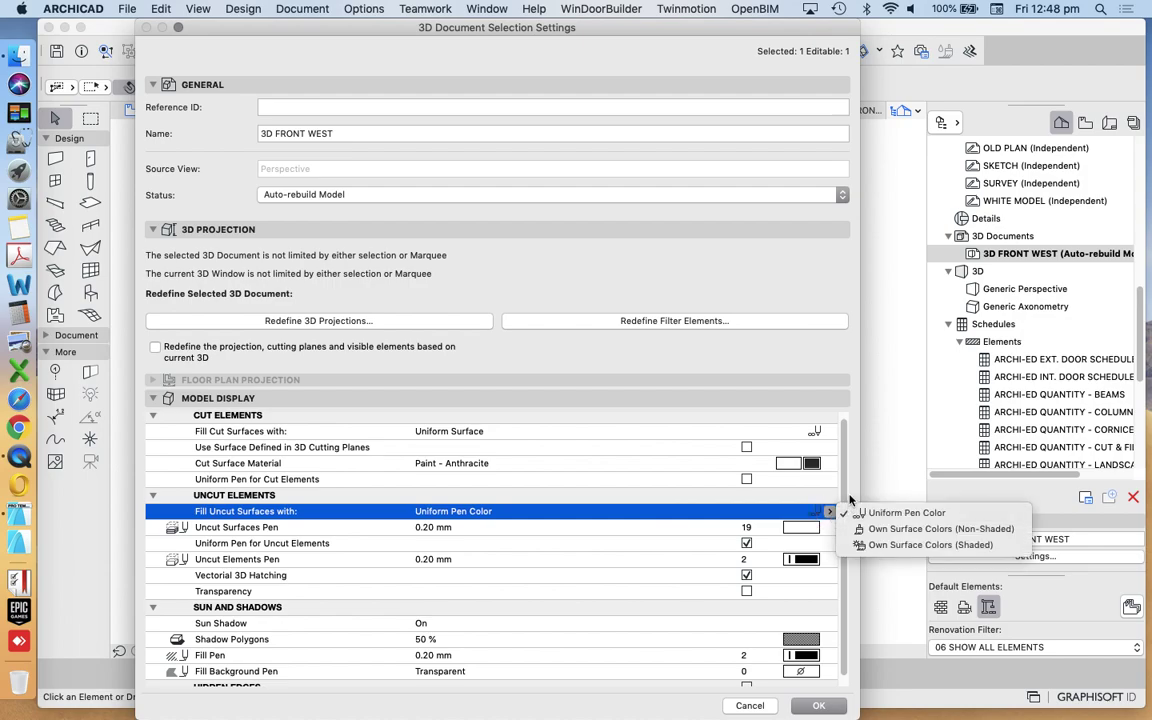
left_click(836, 526)
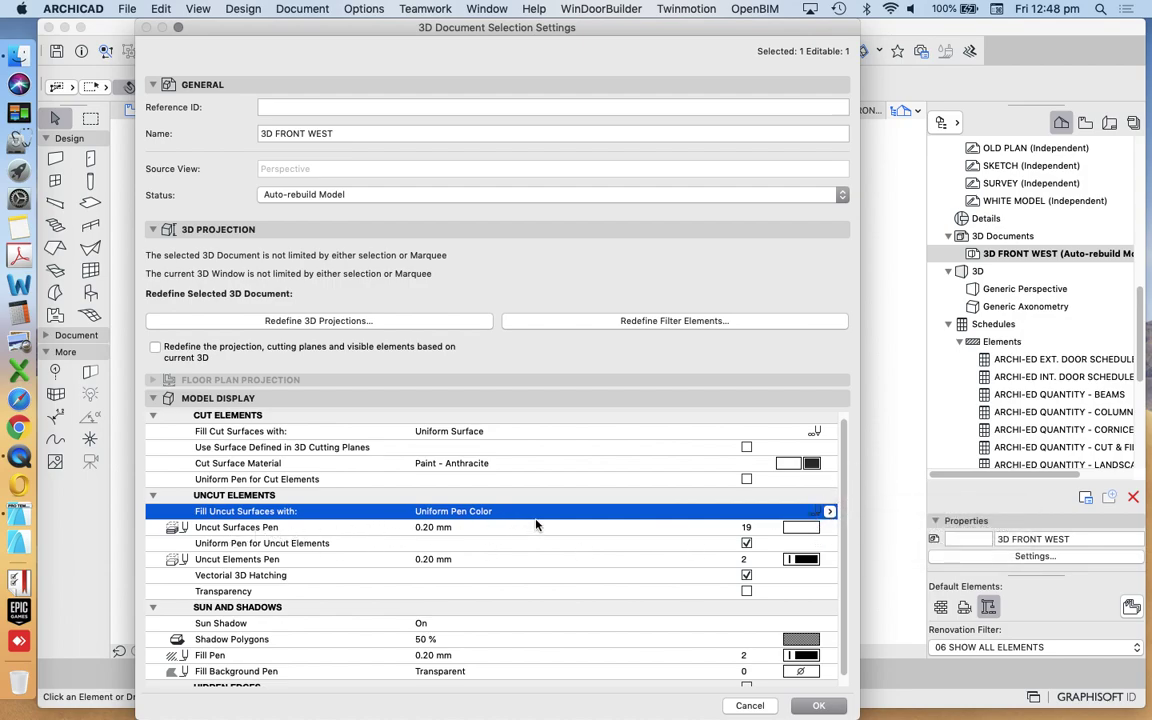
mouse_move(595, 29)
left_mouse_down()
mouse_move(1148, 628)
mouse_move(532, 15)
mouse_move(606, 23)
left_mouse_up()
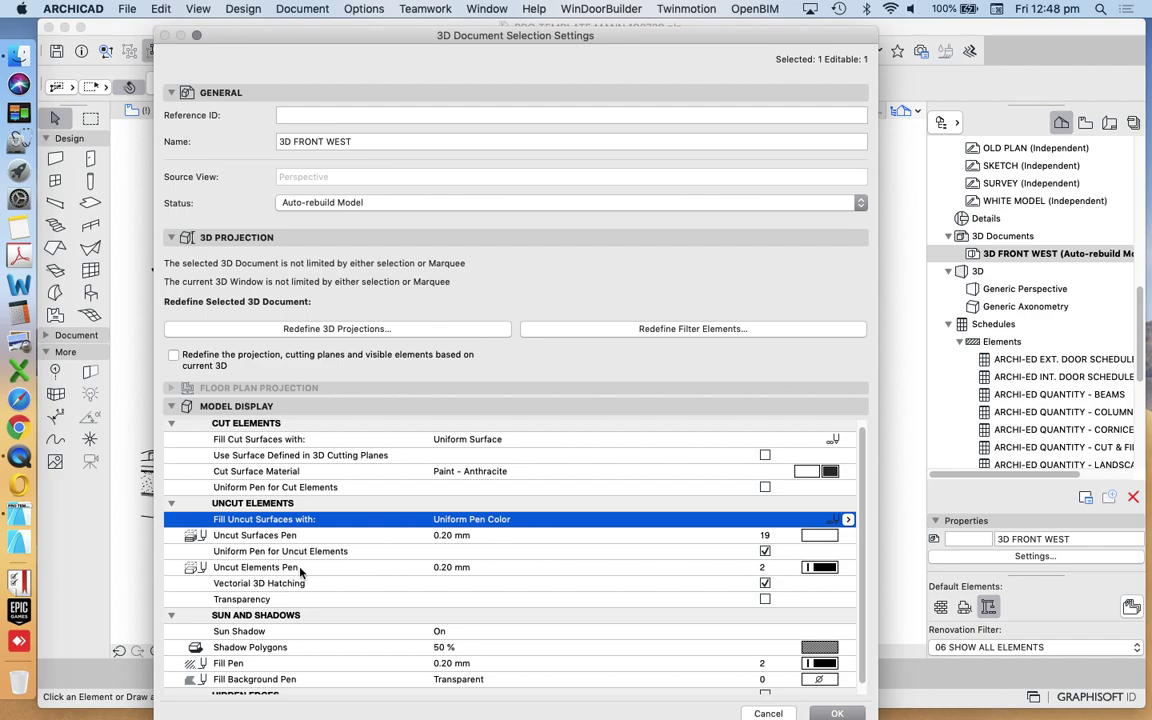
Keep pen 2 for uncut element edges and move the dialog aside to see the house.
left_click(826, 571)
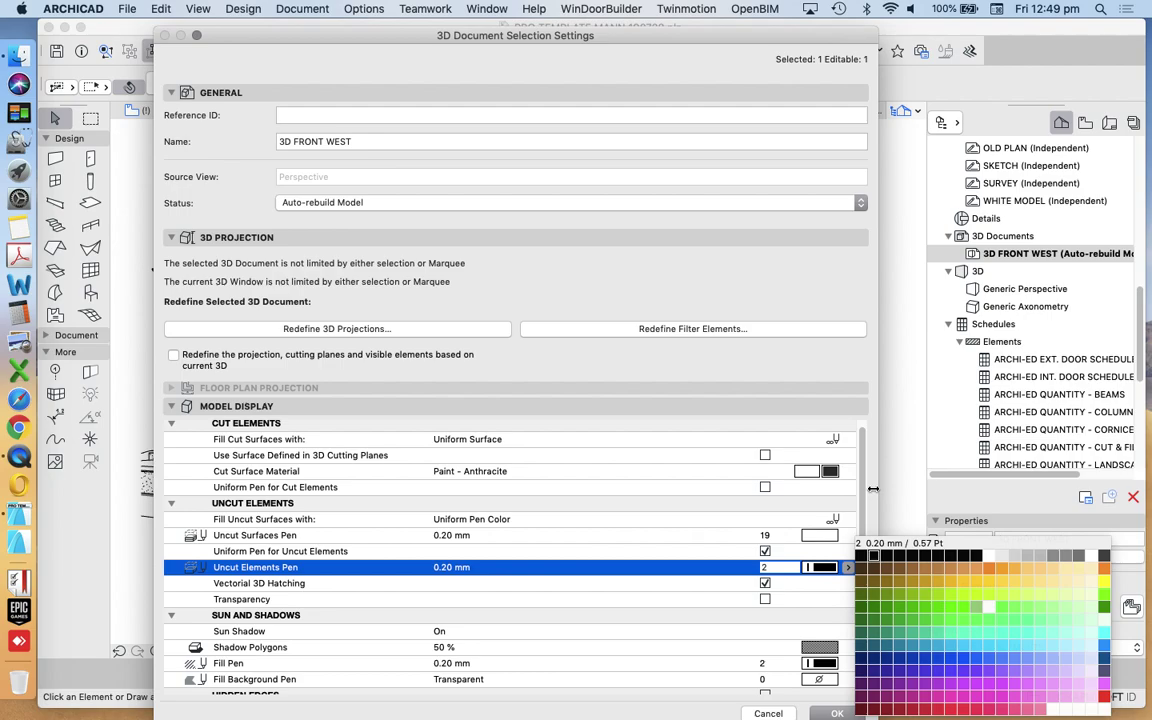
left_click(911, 530)
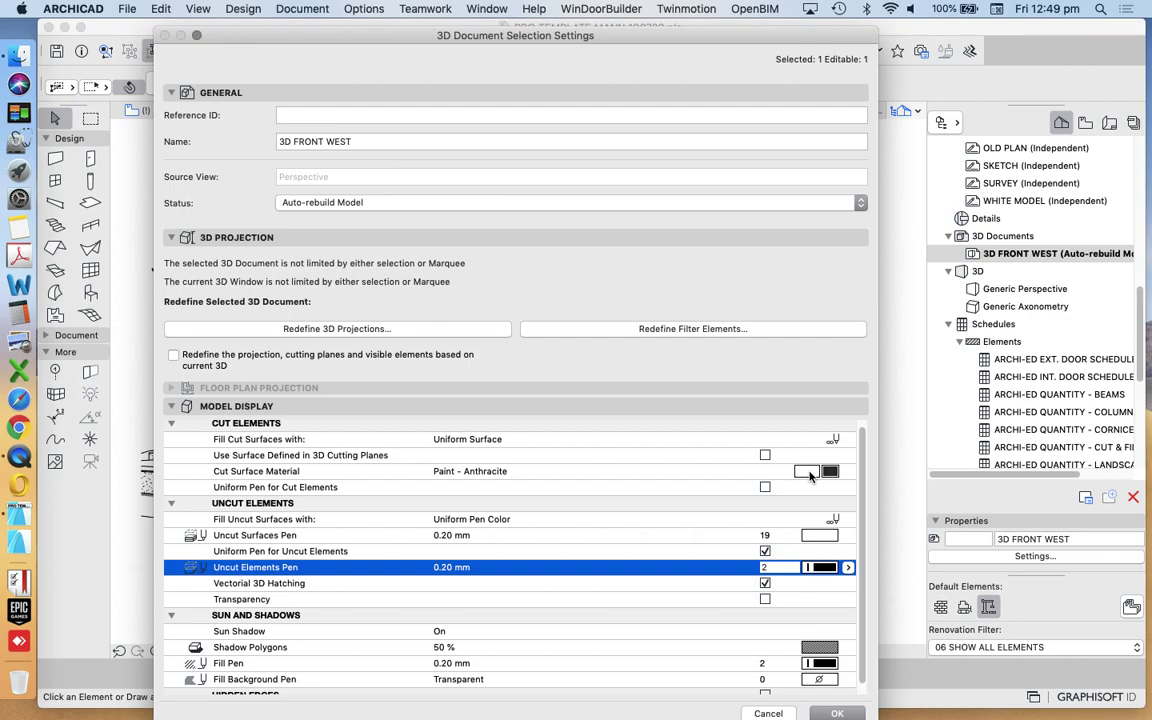
scroll(686, 502, "down", 1)
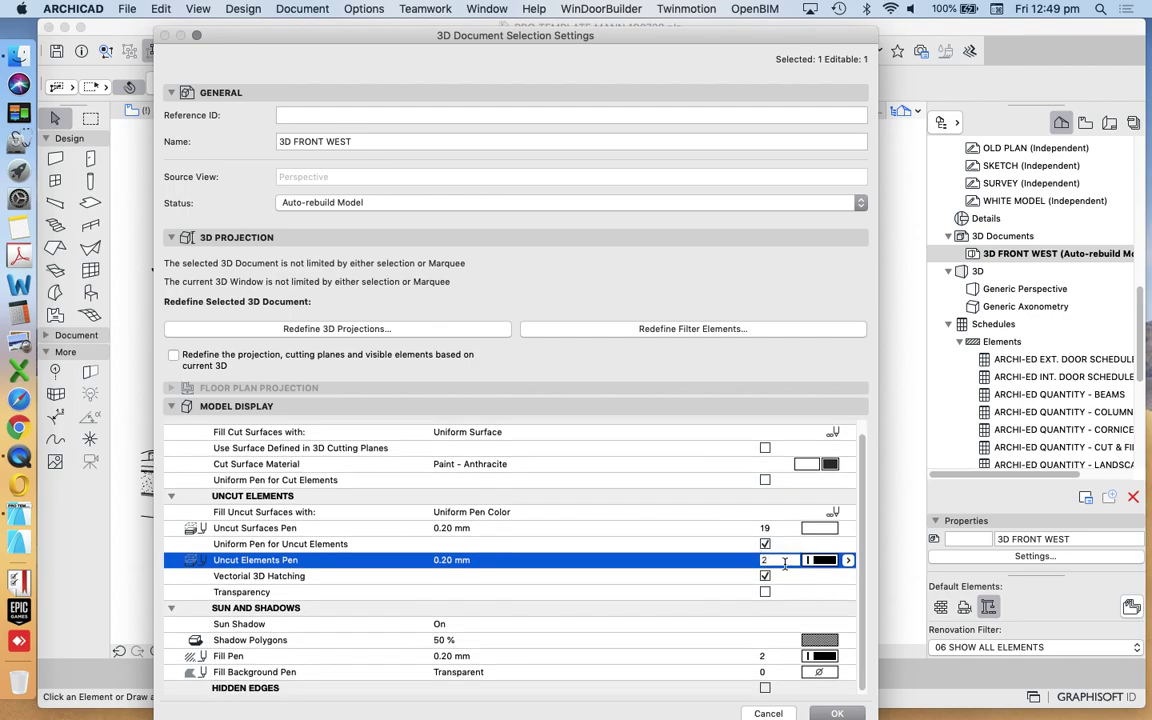
scroll(800, 545, "down", 1)
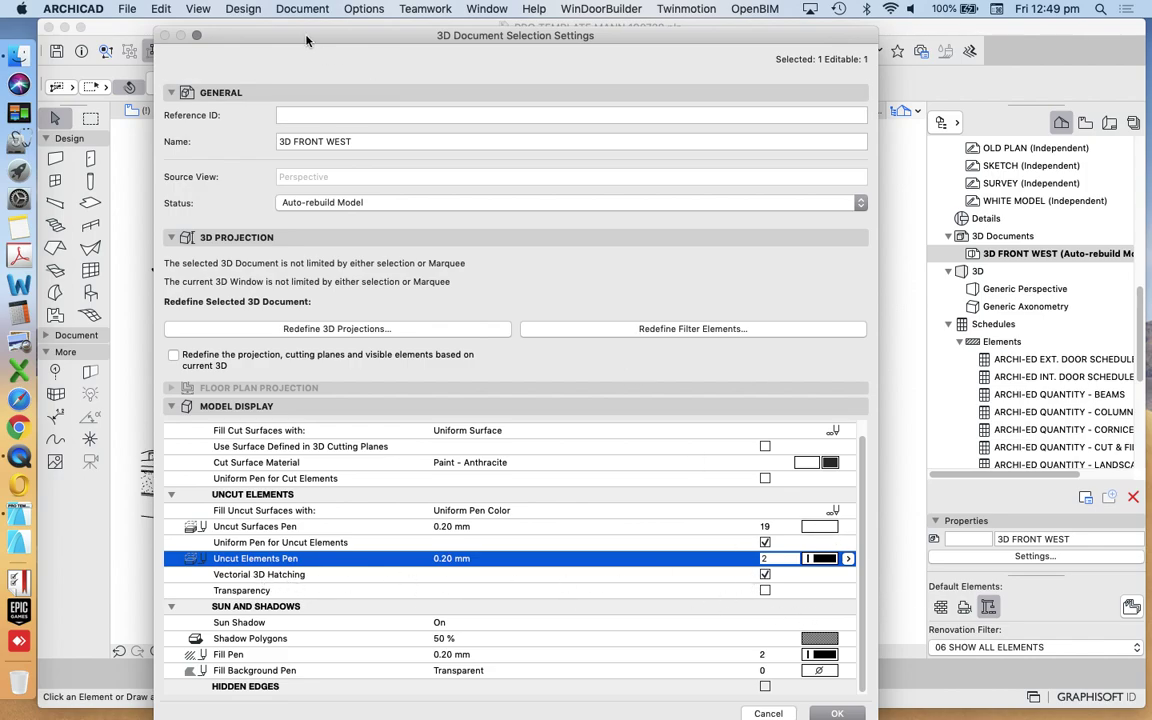
left_click_drag(307, 40, 1038, 80)
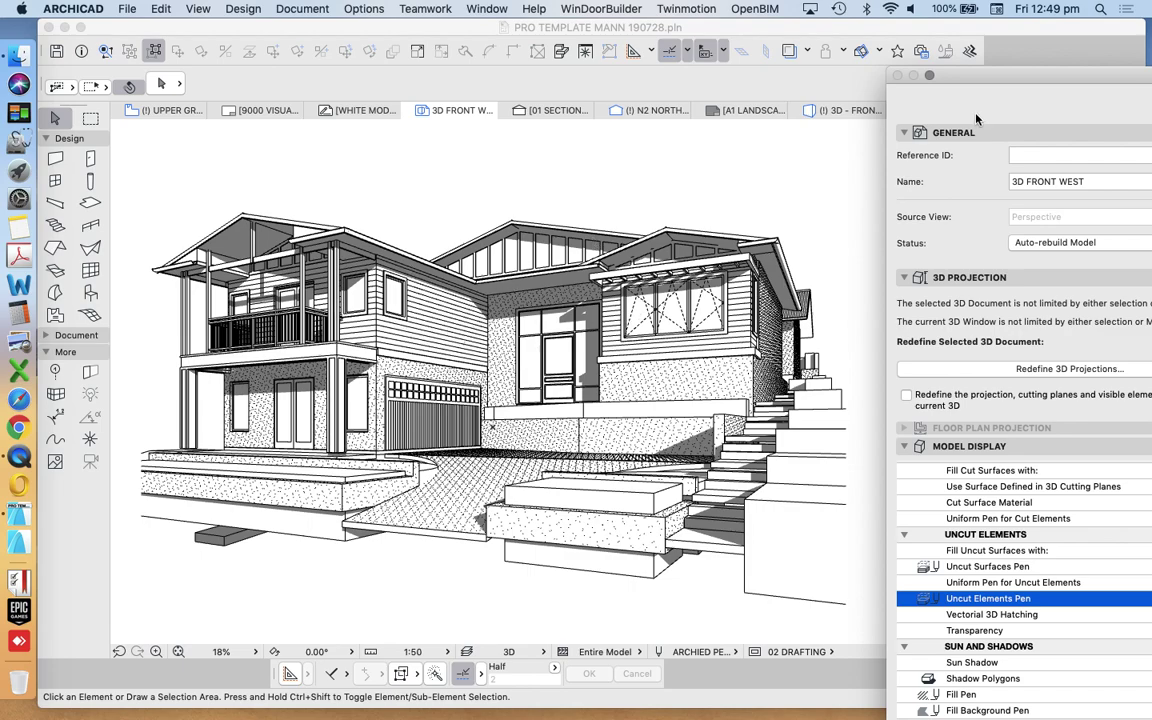
Turn on Transparency for uncut elements and apply the 3D document settings.
left_click_drag(1005, 78, 366, 31)
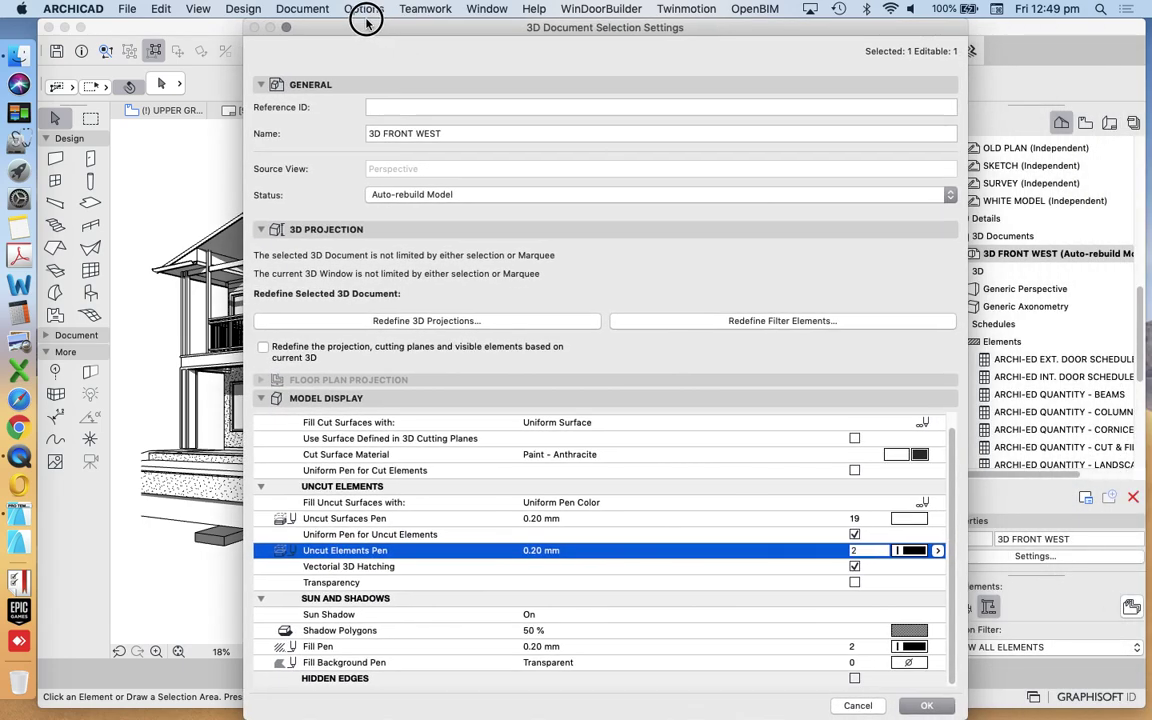
left_click(878, 567)
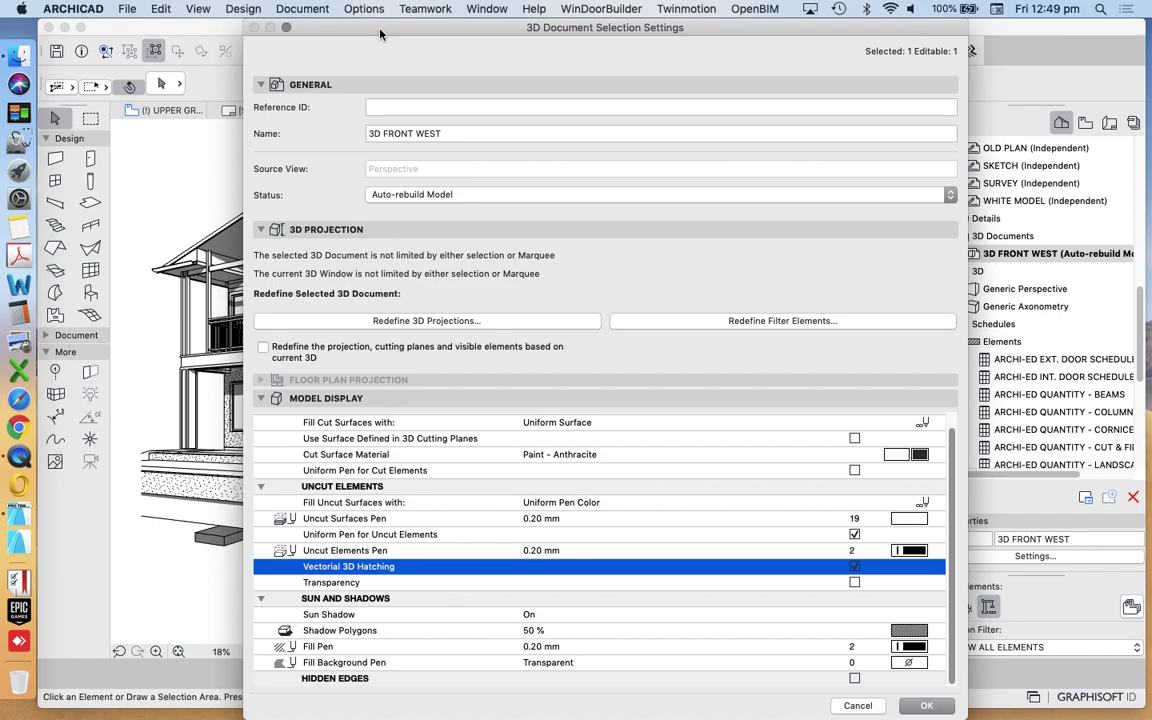
left_click_drag(380, 34, 328, 5)
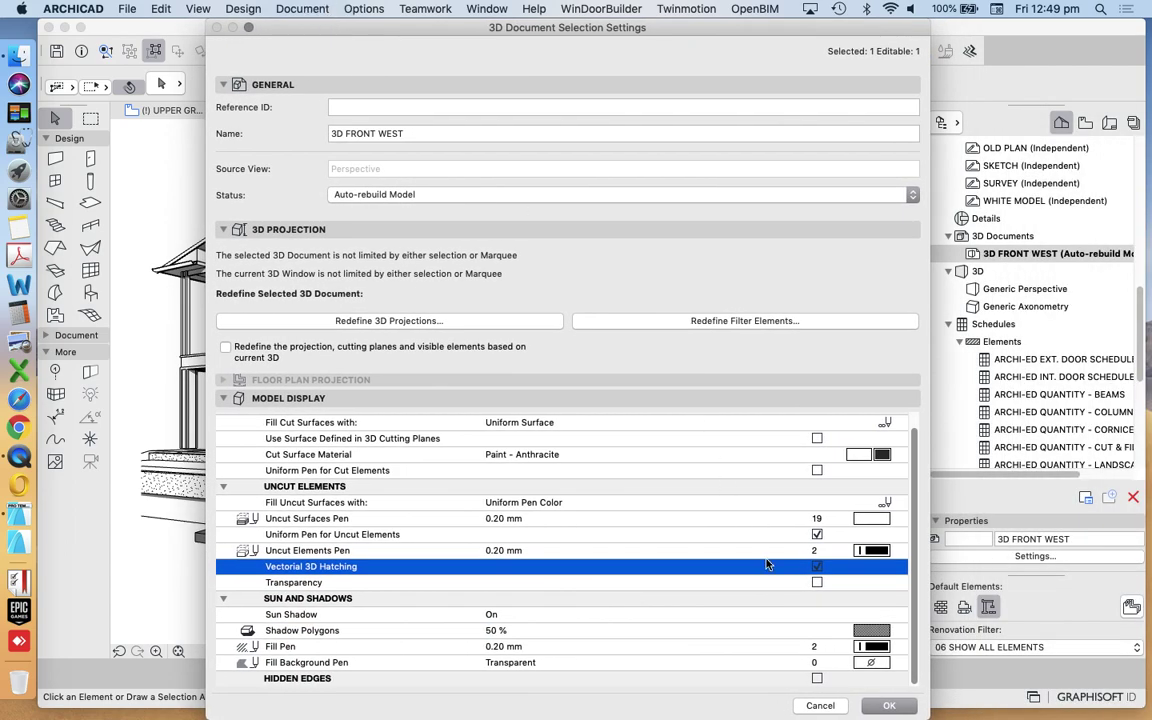
left_click(817, 582)
left_click(889, 705)
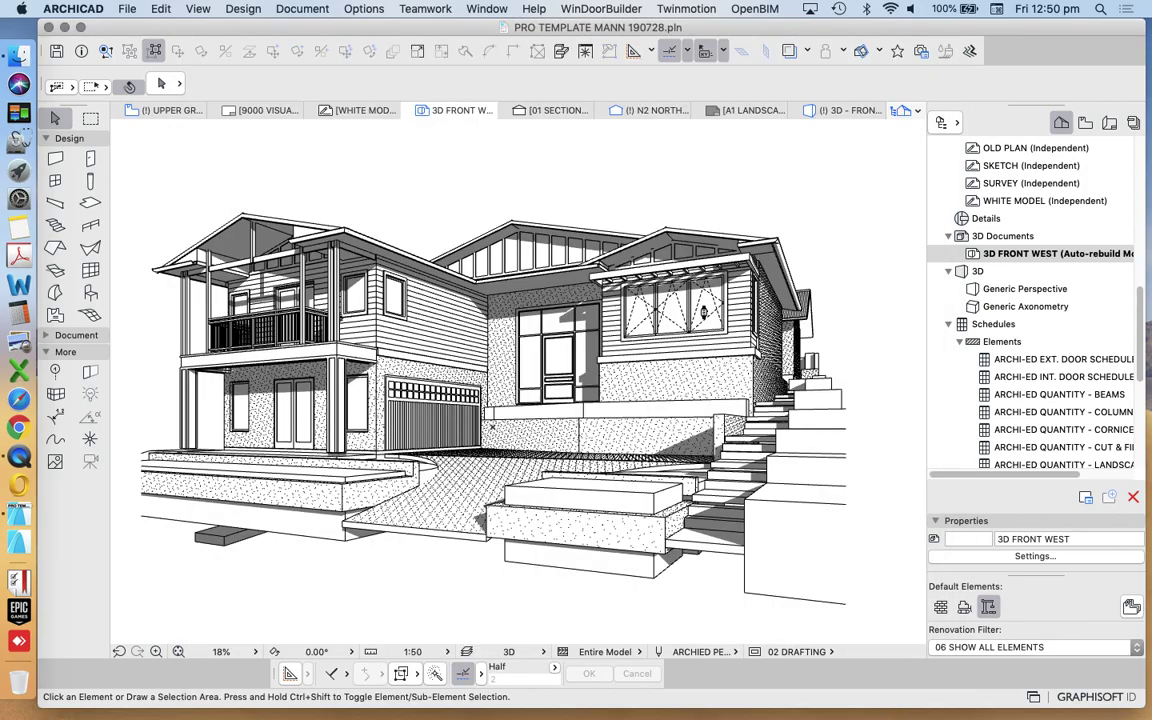
right_click(810, 188)
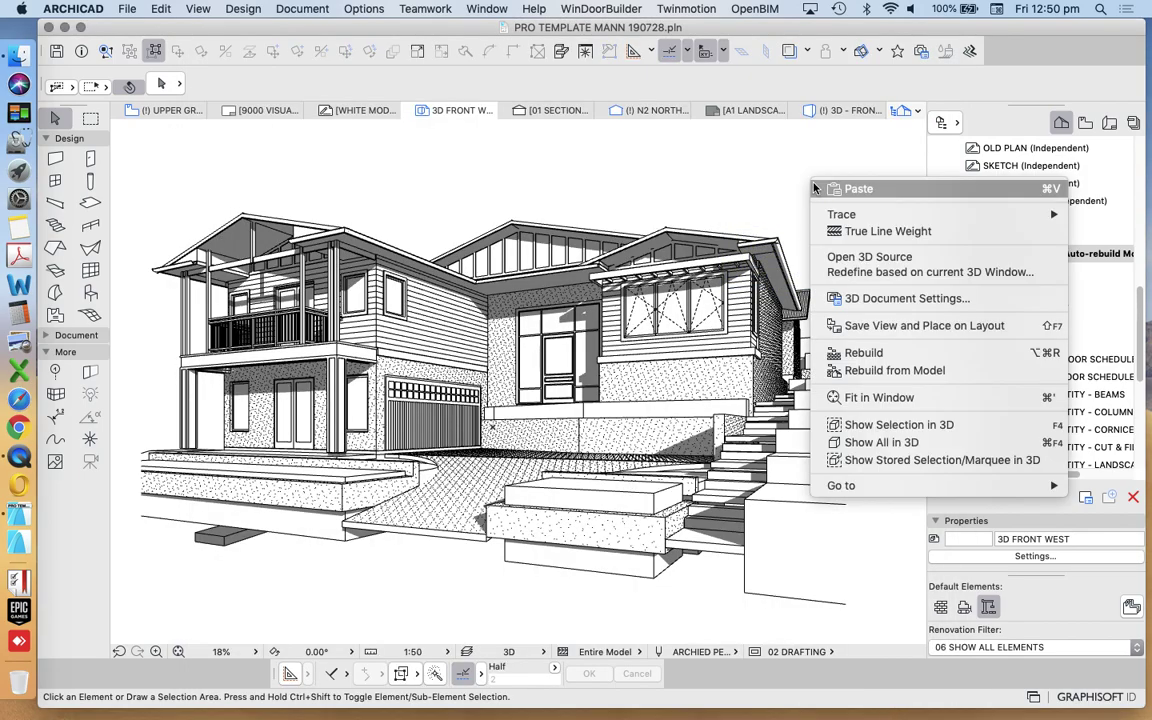
Rebuild the 3D FRONT WEST document from the model and reopen its settings at Sun Shadow.
left_click(895, 370)
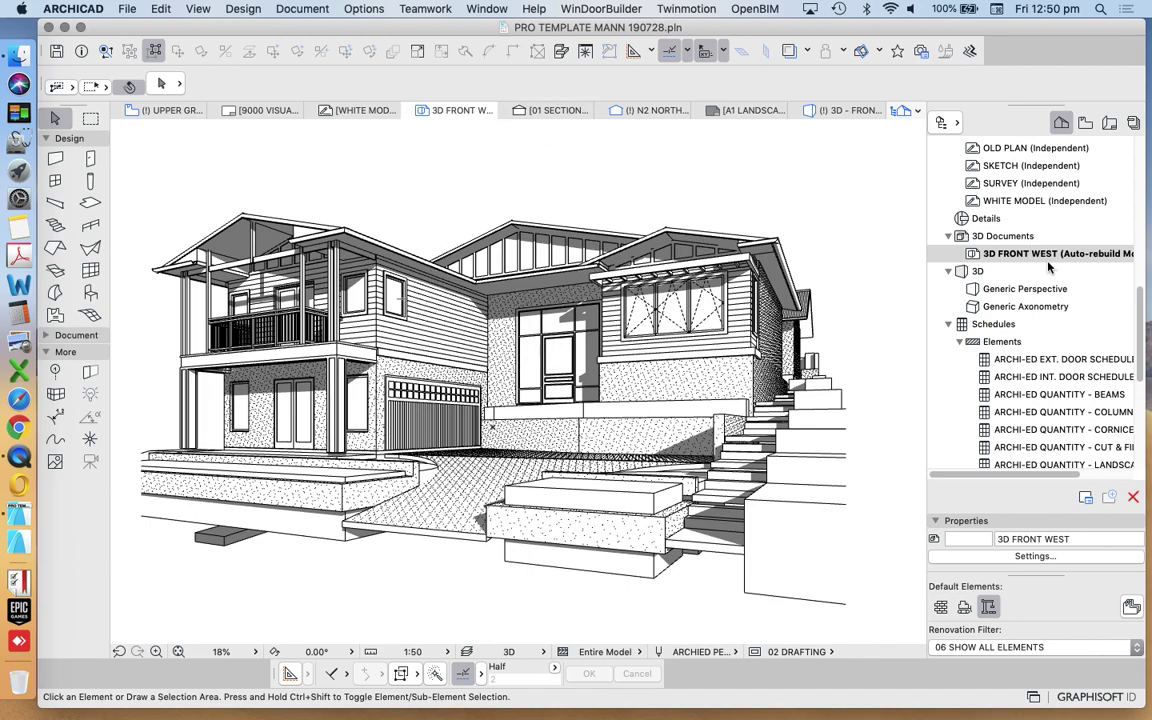
right_click(945, 252)
left_click(930, 499)
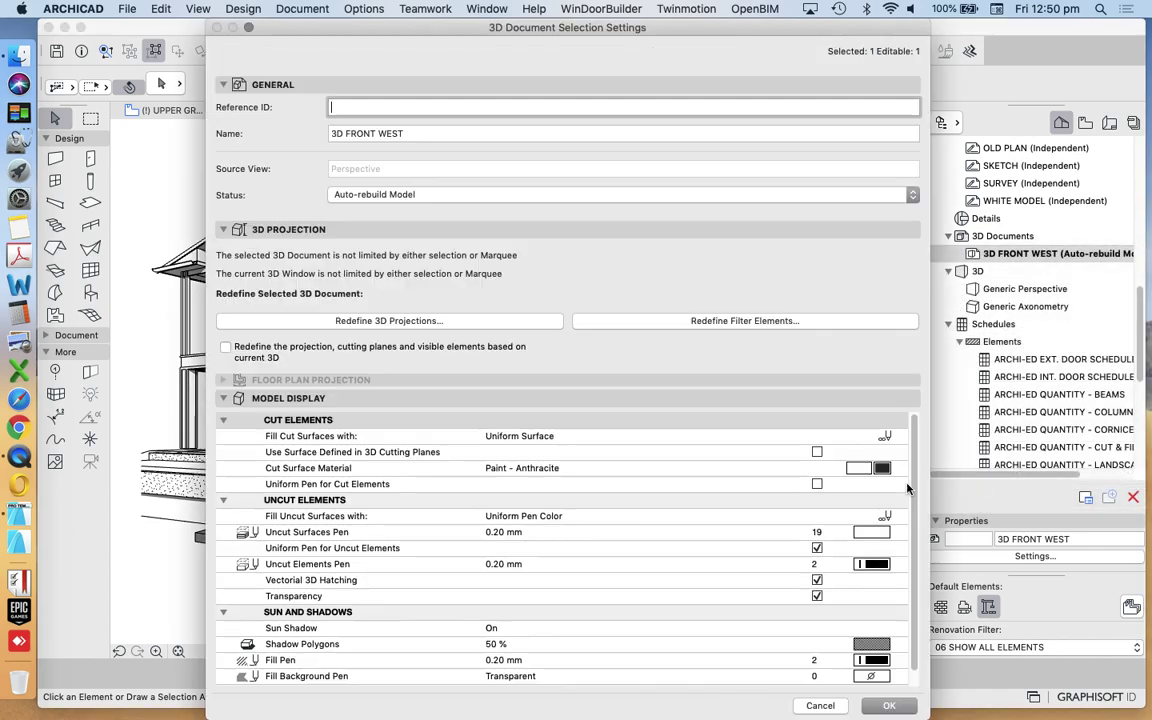
scroll(716, 591, "down", 1)
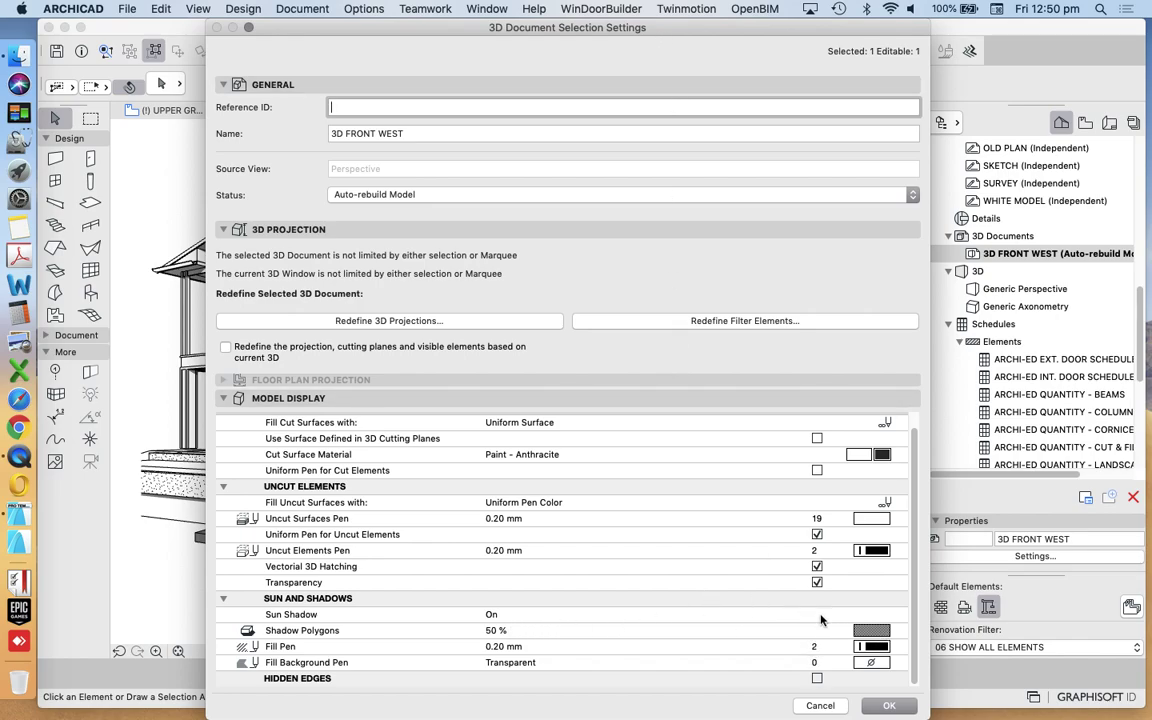
left_click(784, 614)
Keep Sun Shadow on and apply a 25 % fill to the shadow polygons.
left_click(900, 614)
left_click(929, 573)
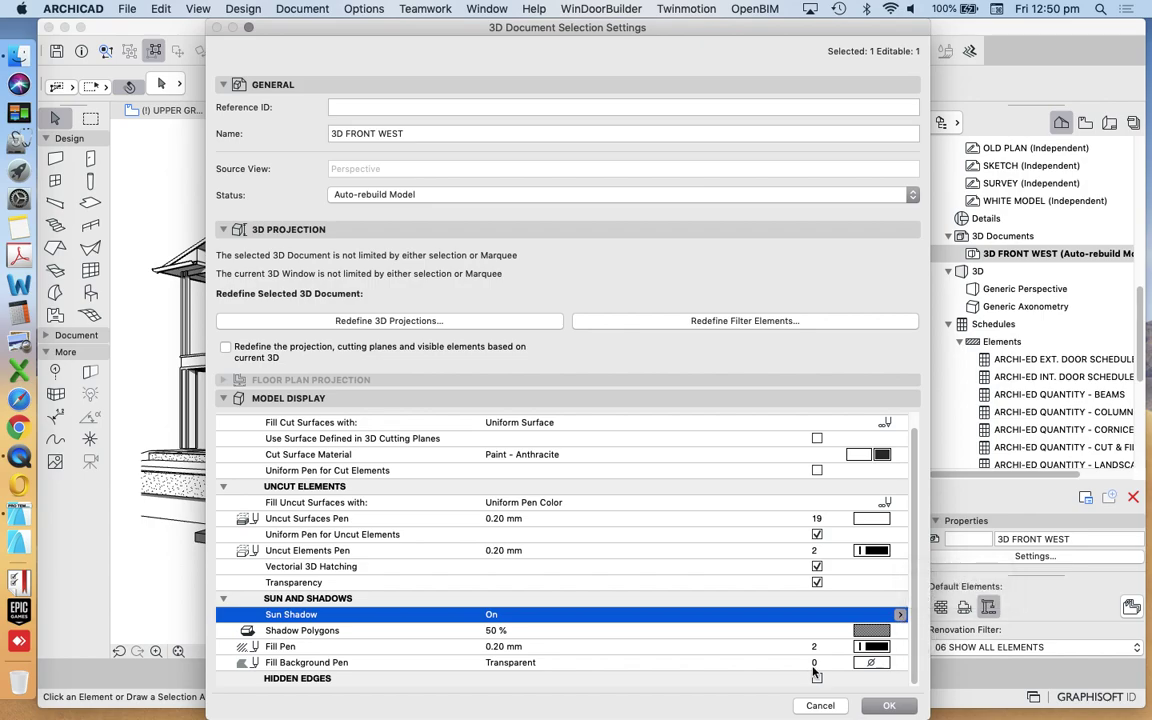
left_click(522, 630)
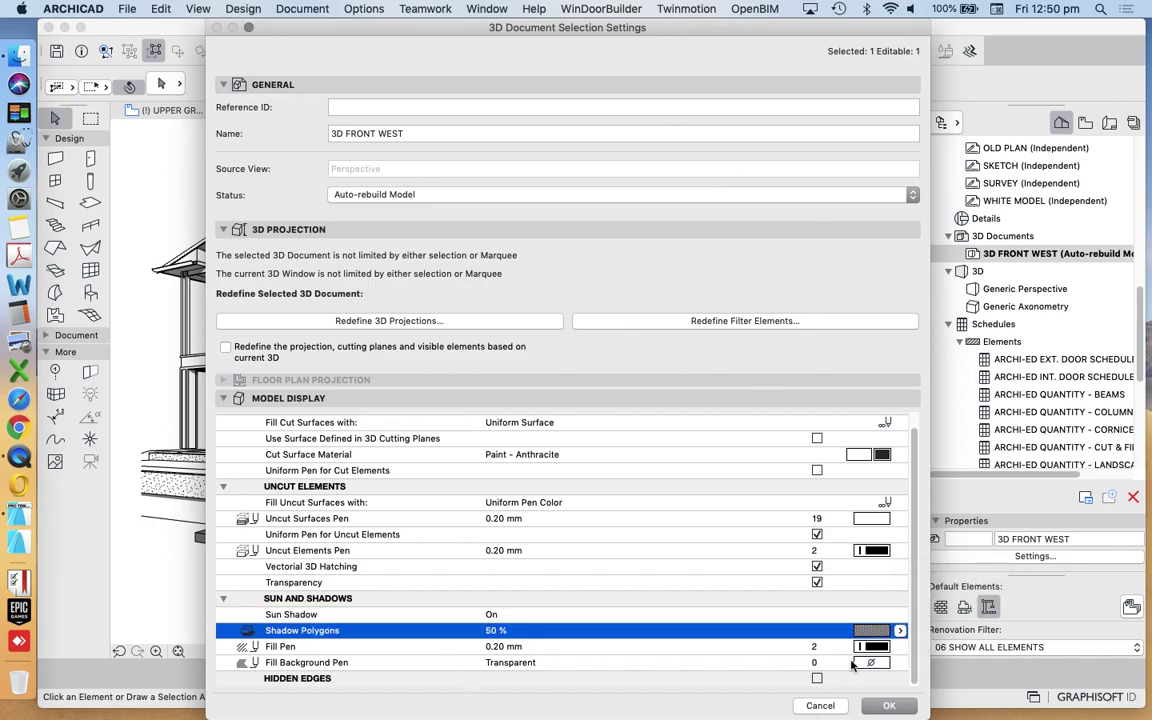
left_click_drag(510, 27, 643, 41)
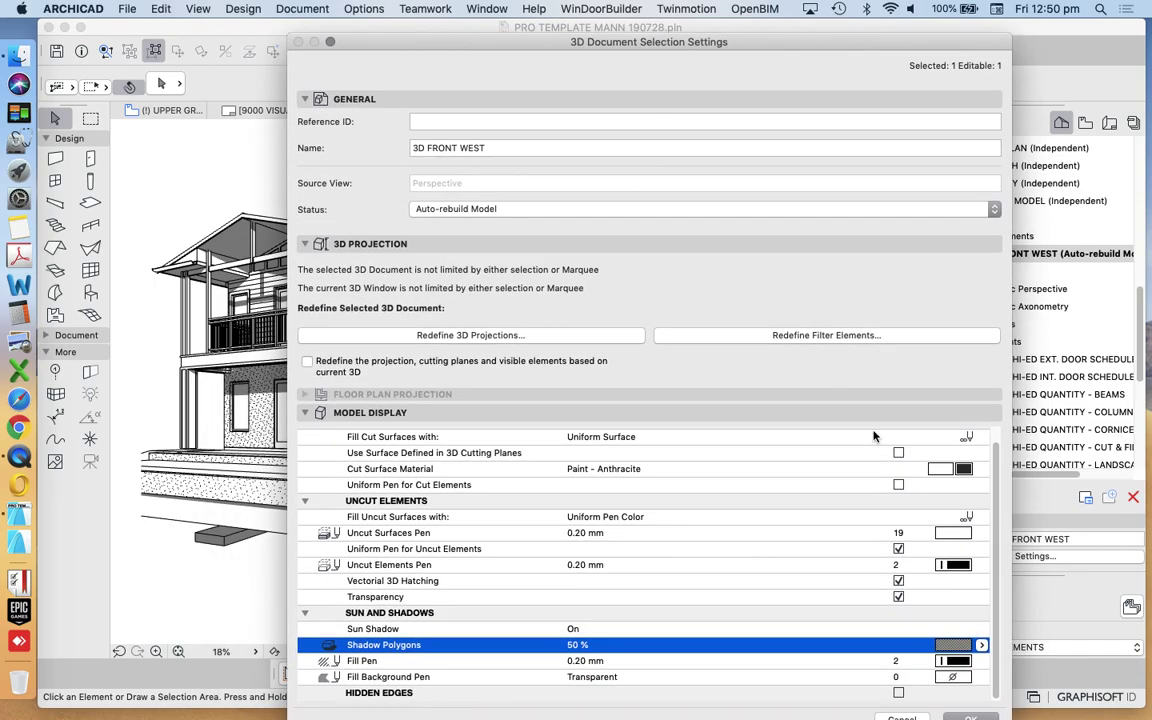
left_click(981, 645)
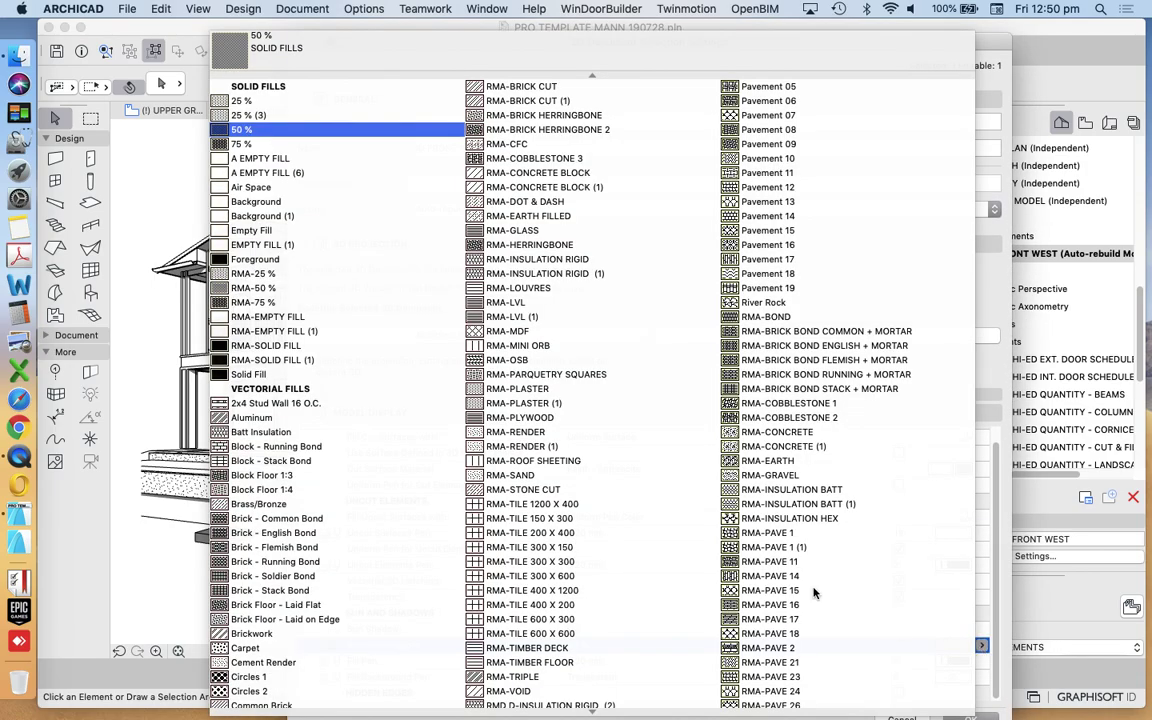
left_click(358, 106)
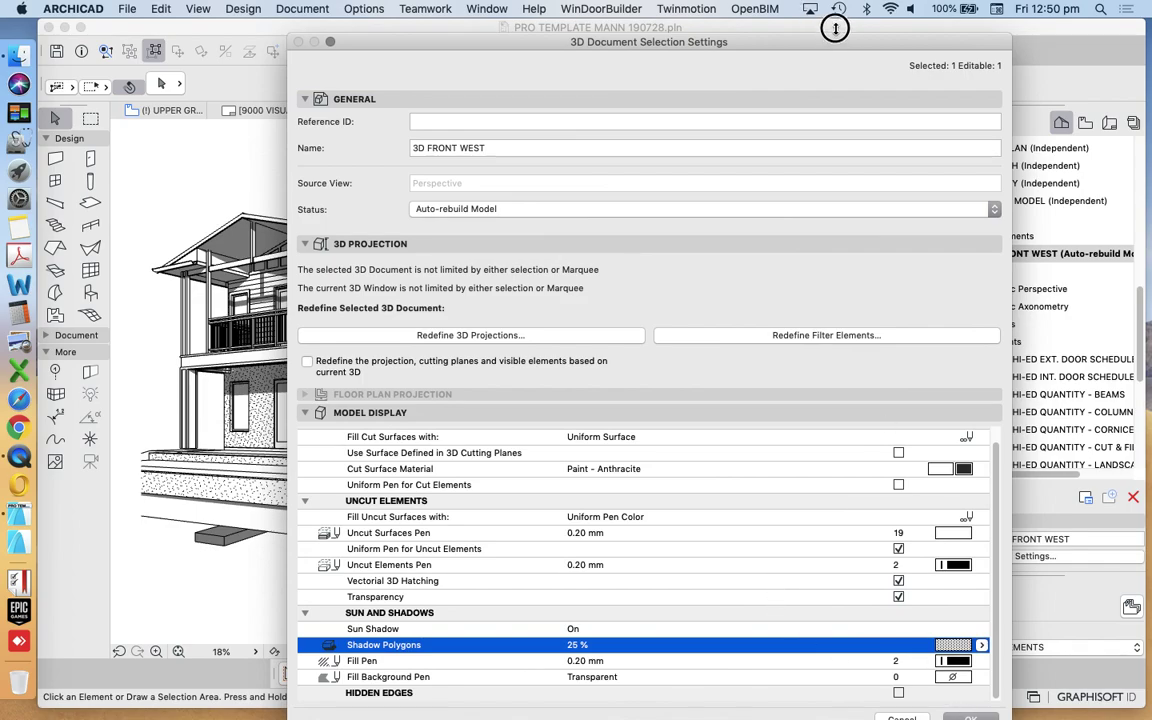
mouse_move(833, 28)
left_mouse_down()
mouse_move(830, 51)
mouse_move(833, 27)
left_mouse_up()
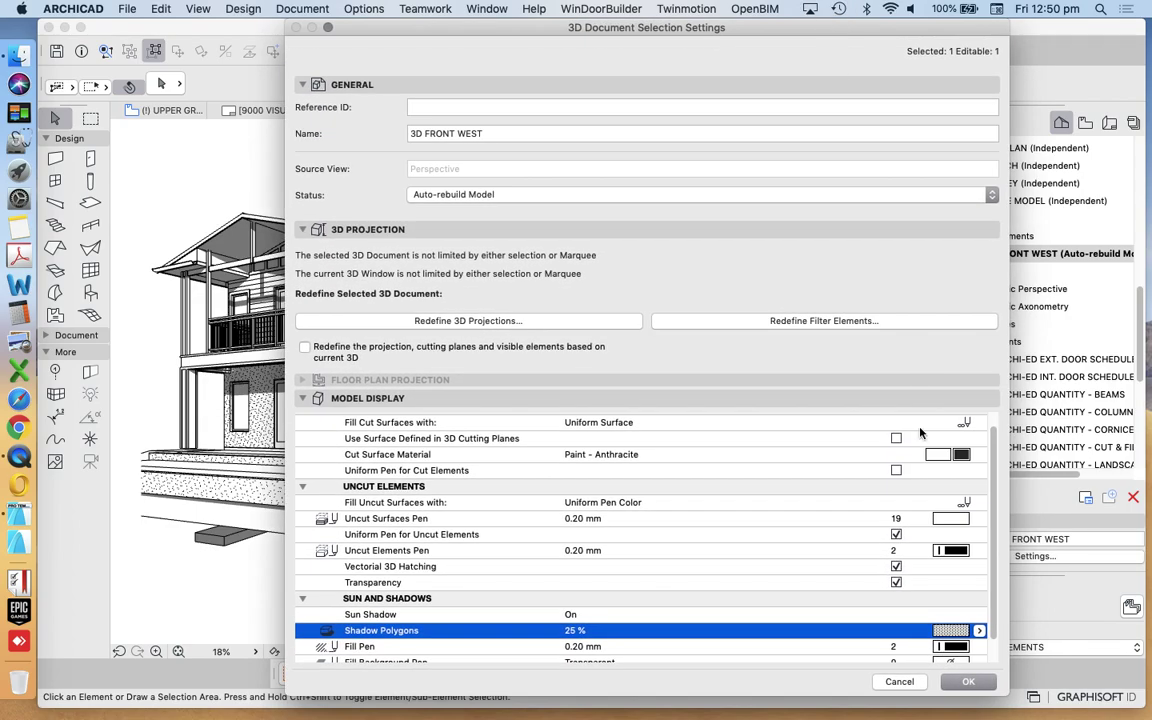
left_click(968, 681)
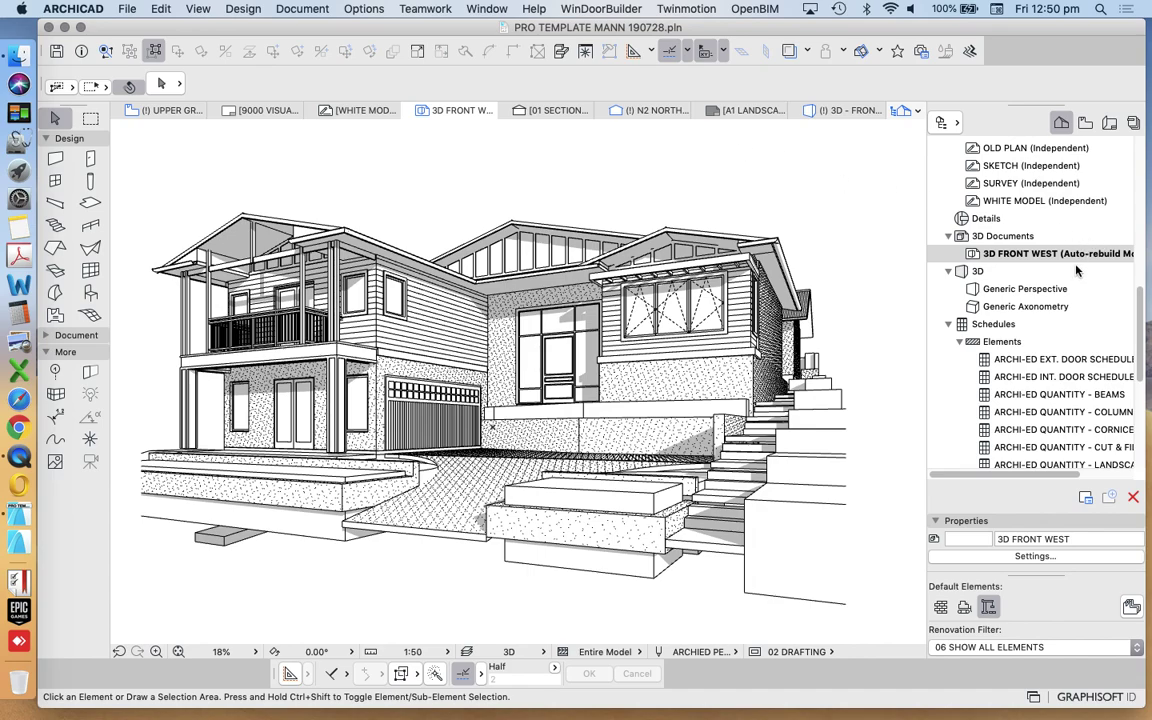
Reopen the 3D FRONT WEST settings and change shadow polygons to a darker 75 % fill.
right_click(1010, 253)
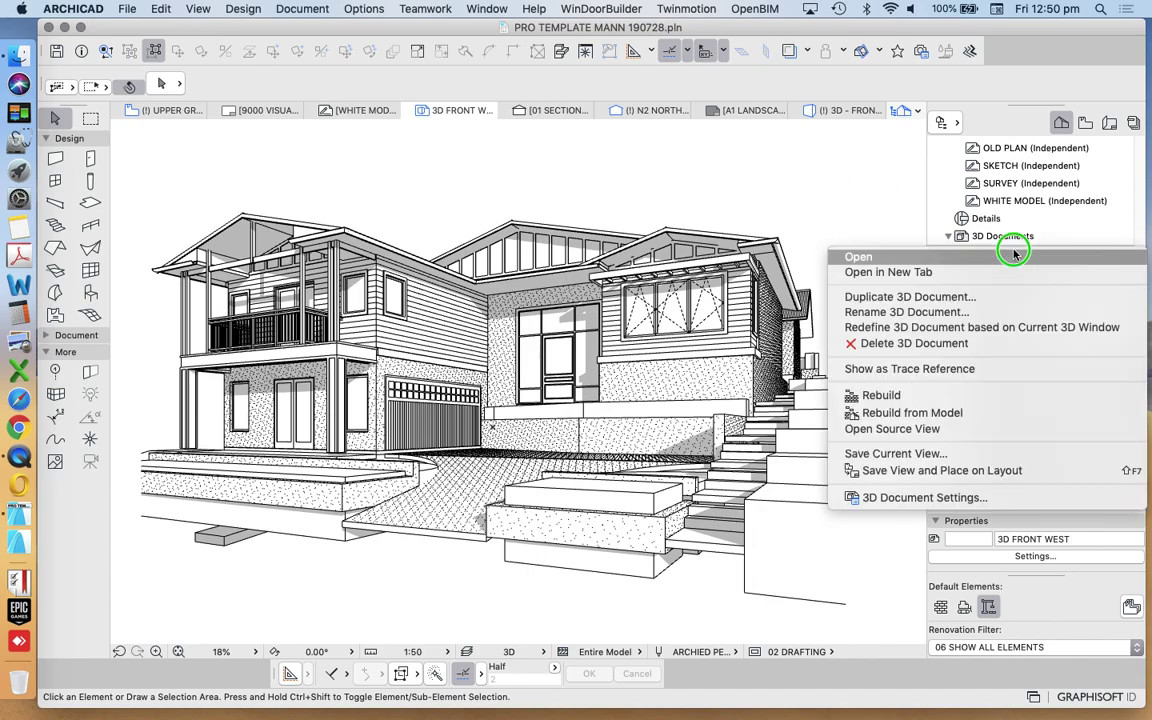
left_click(997, 502)
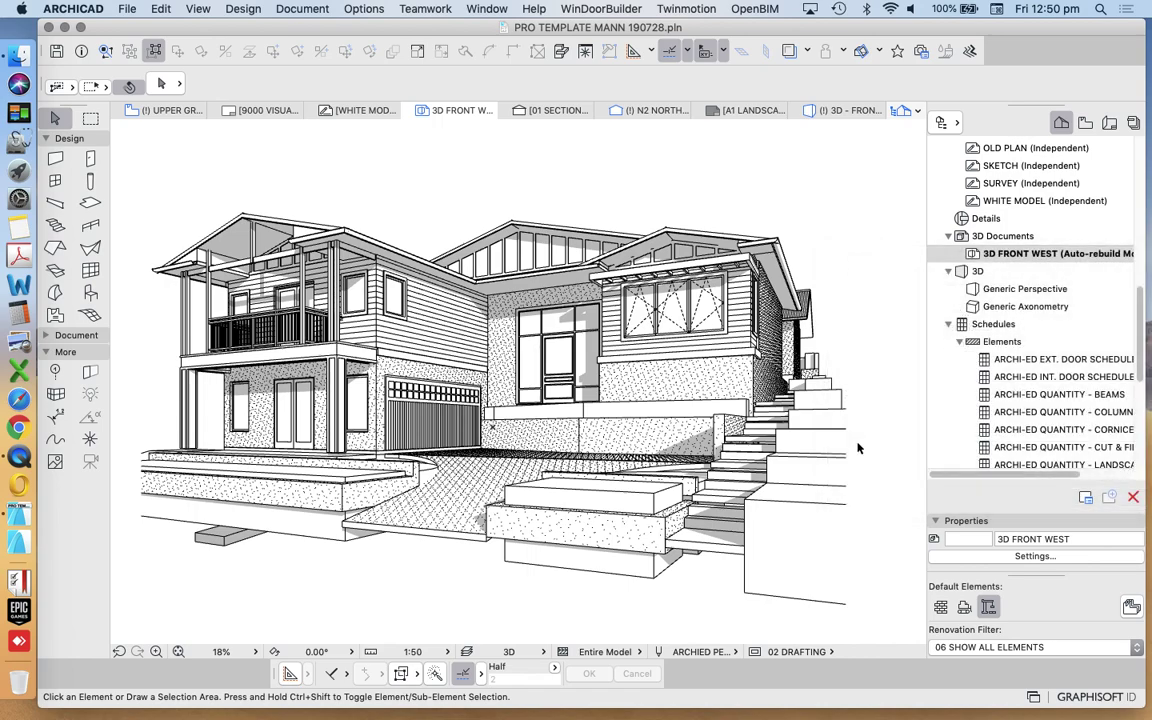
scroll(1000, 625, "down", 2)
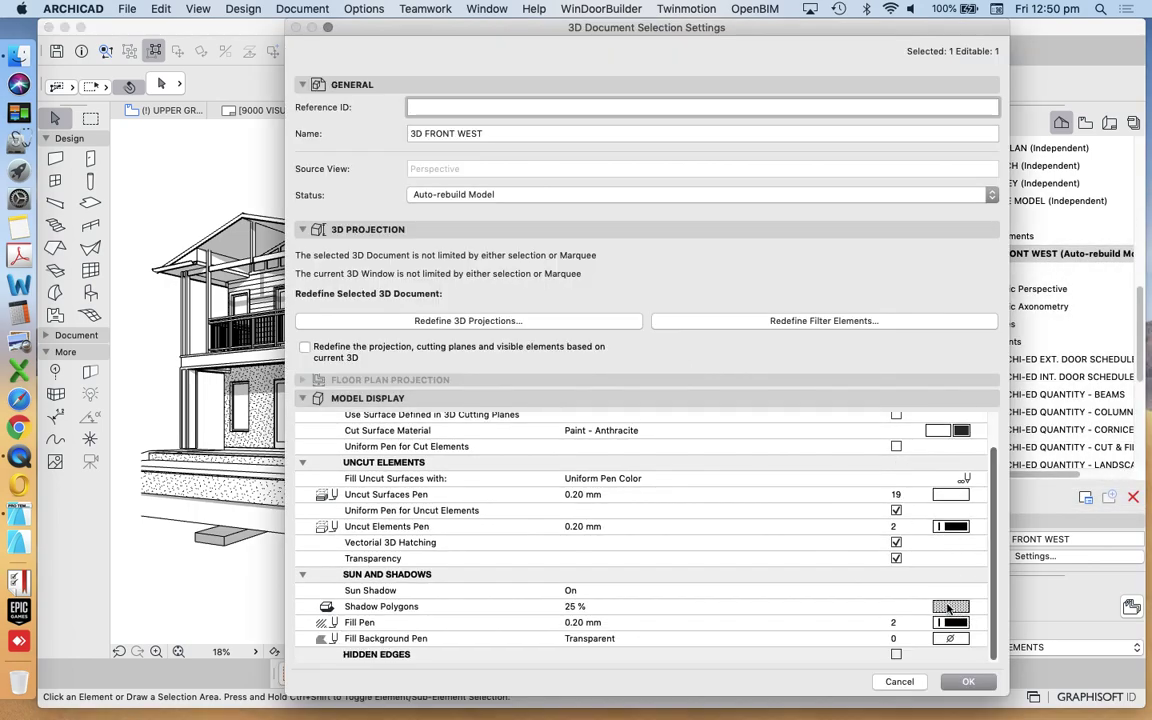
left_click(950, 606)
left_click(367, 146)
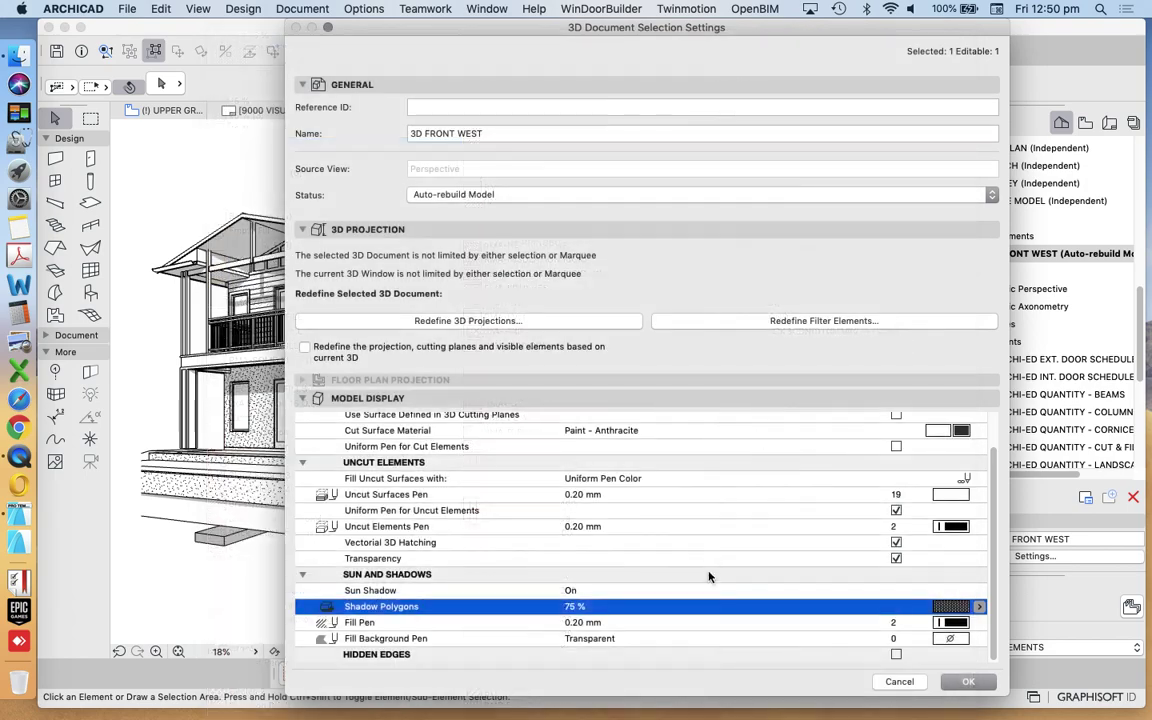
left_click(958, 681)
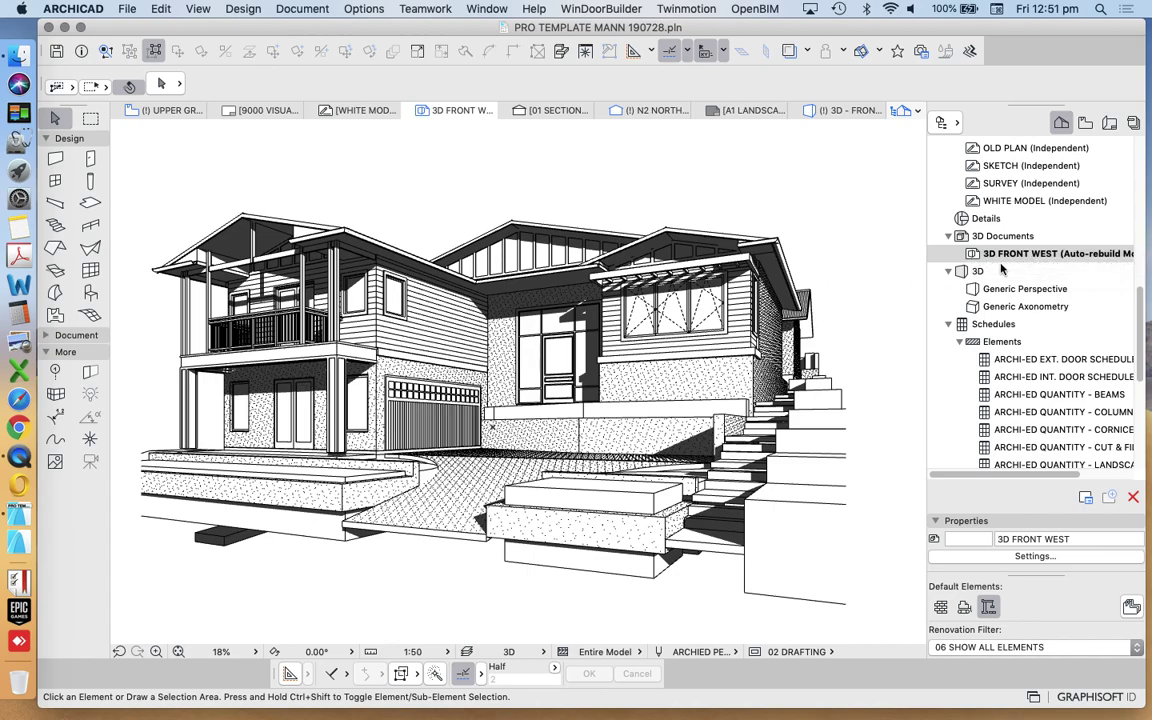
Reopen the 3D FRONT WEST settings and apply a 50 % shadow polygon fill.
right_click(1041, 257)
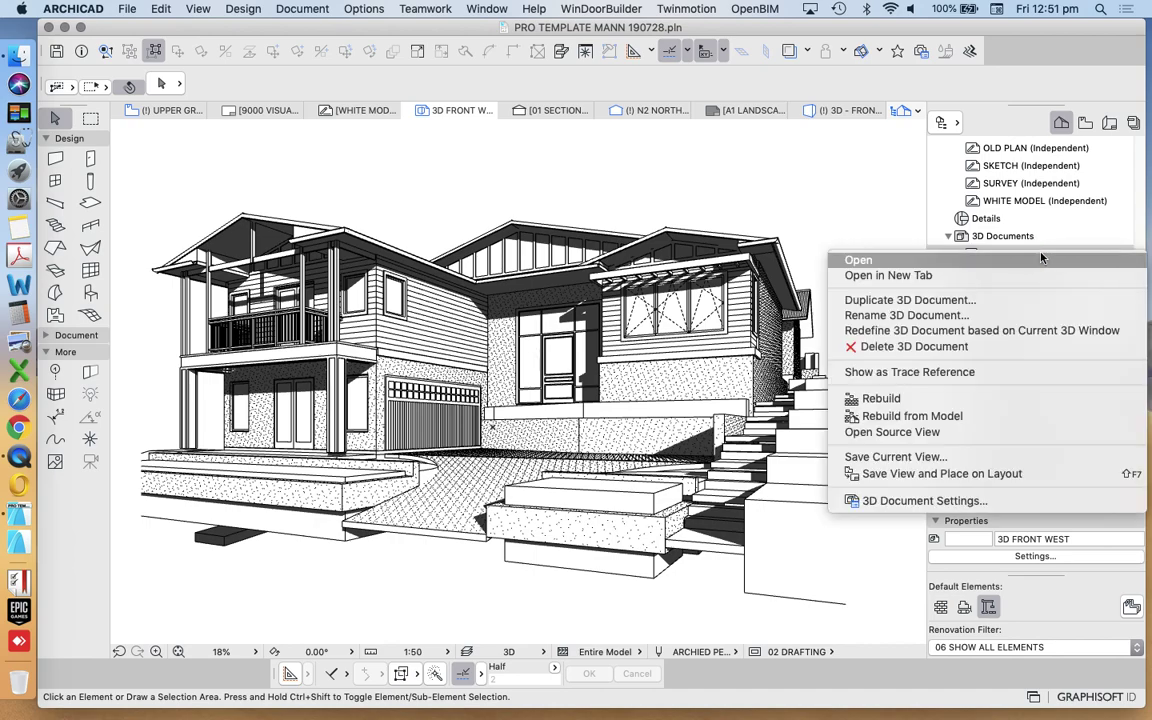
left_click(978, 503)
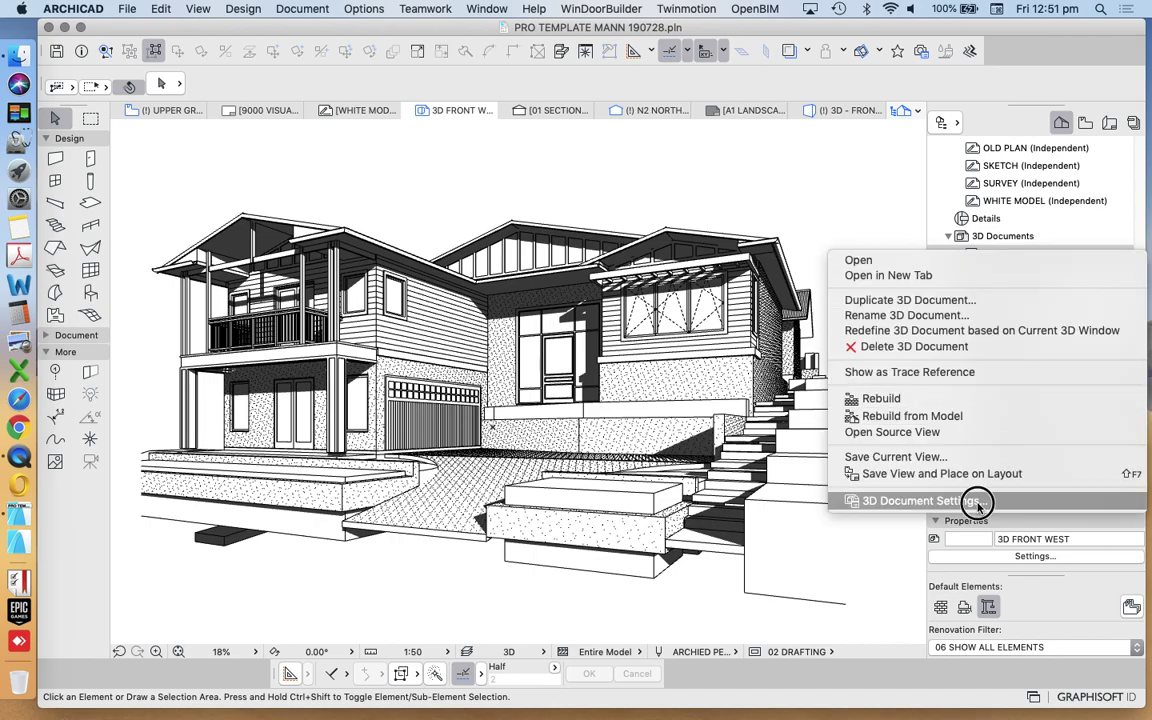
scroll(898, 500, "down", 3)
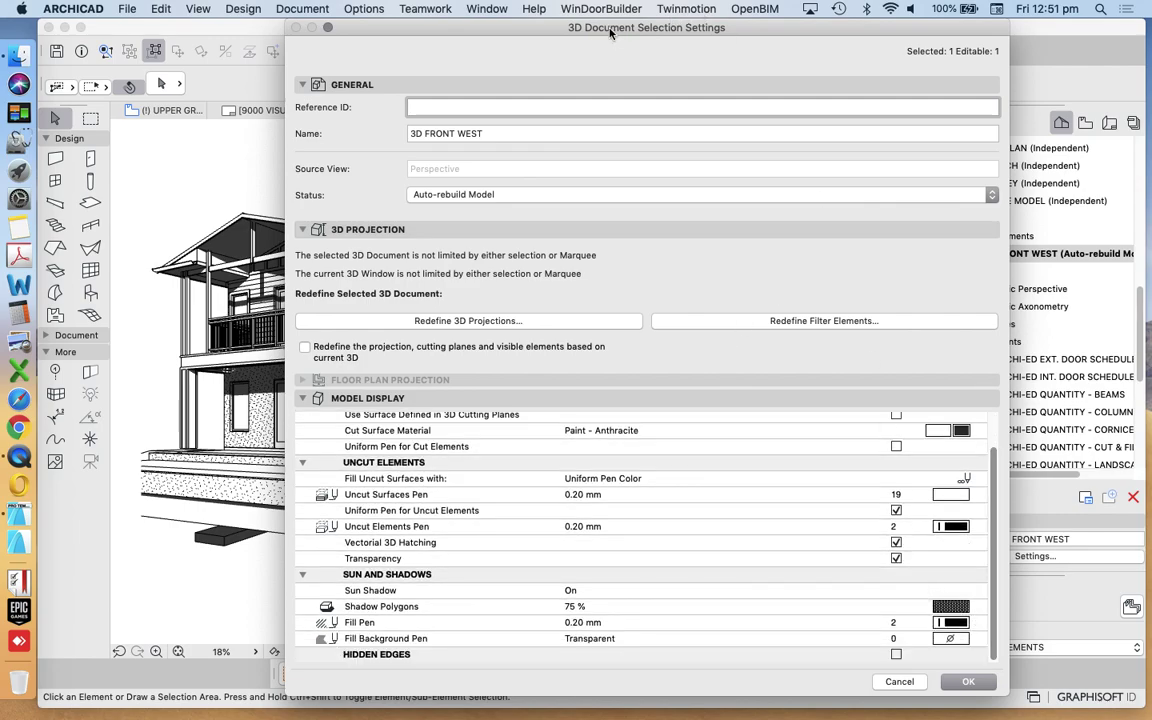
left_click_drag(547, 27, 640, 5)
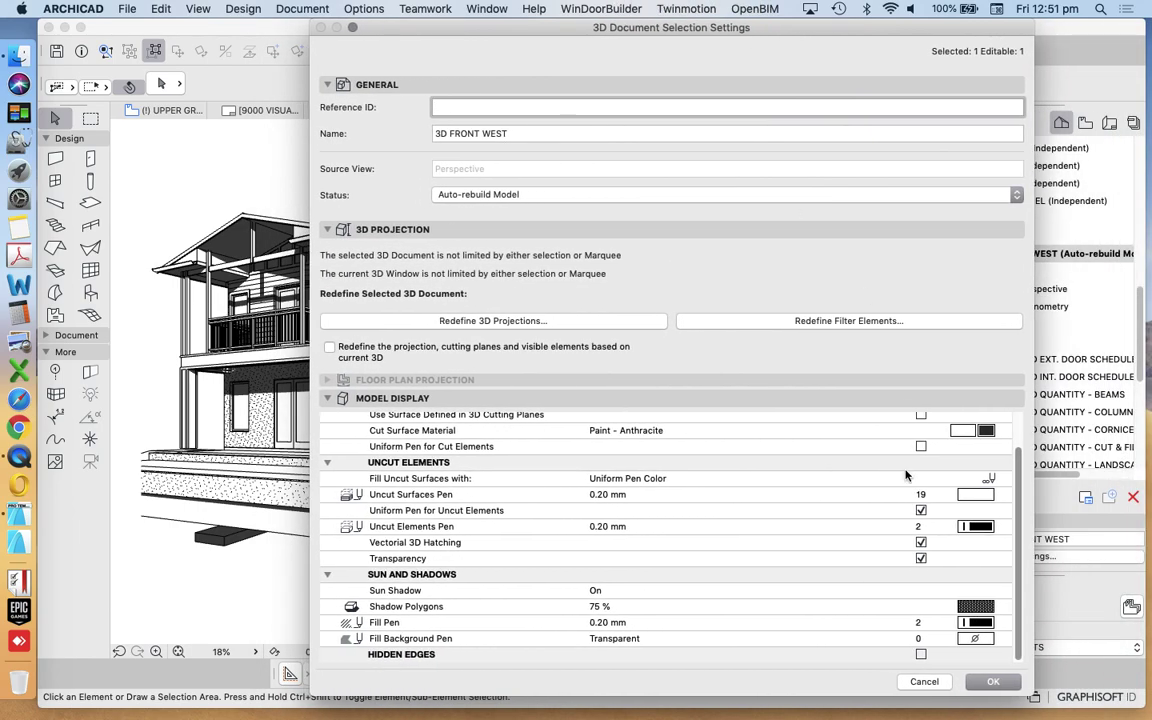
left_click(975, 607)
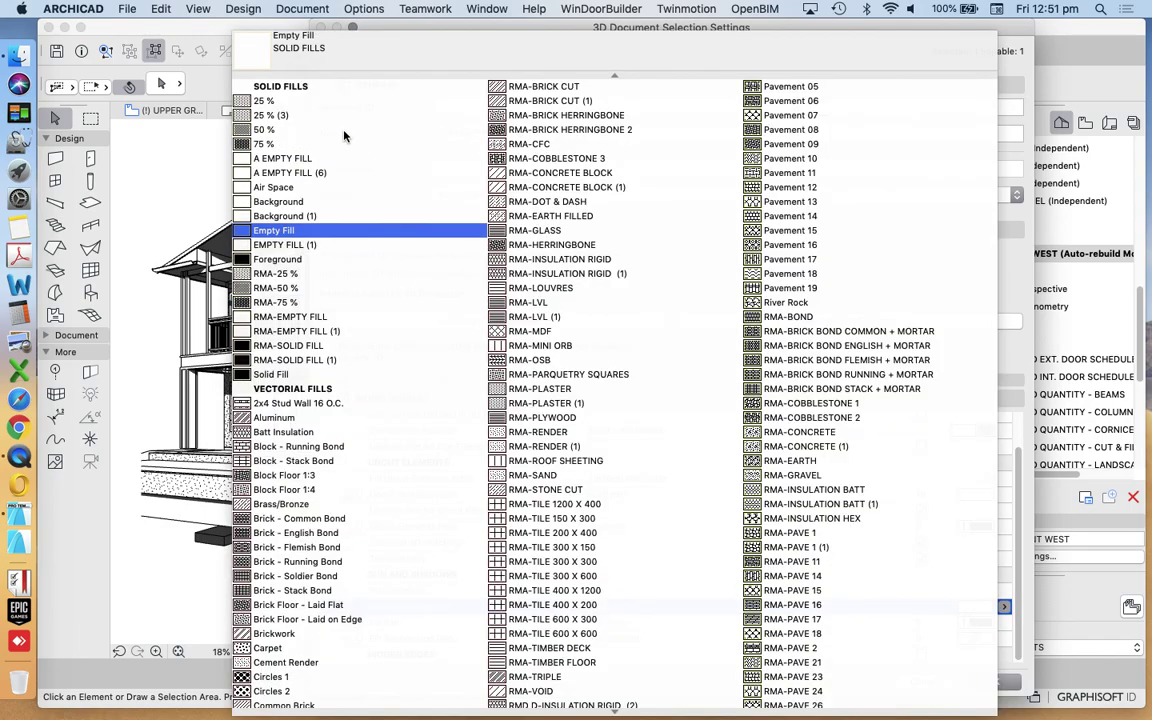
left_click(322, 129)
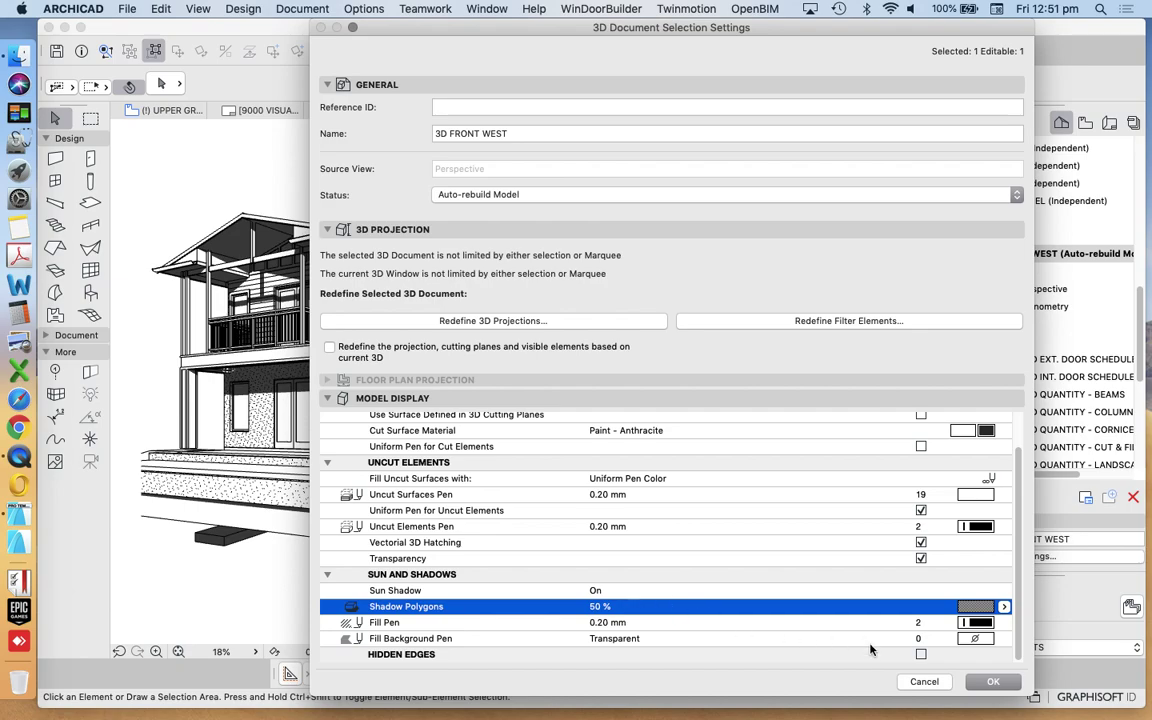
left_click(990, 685)
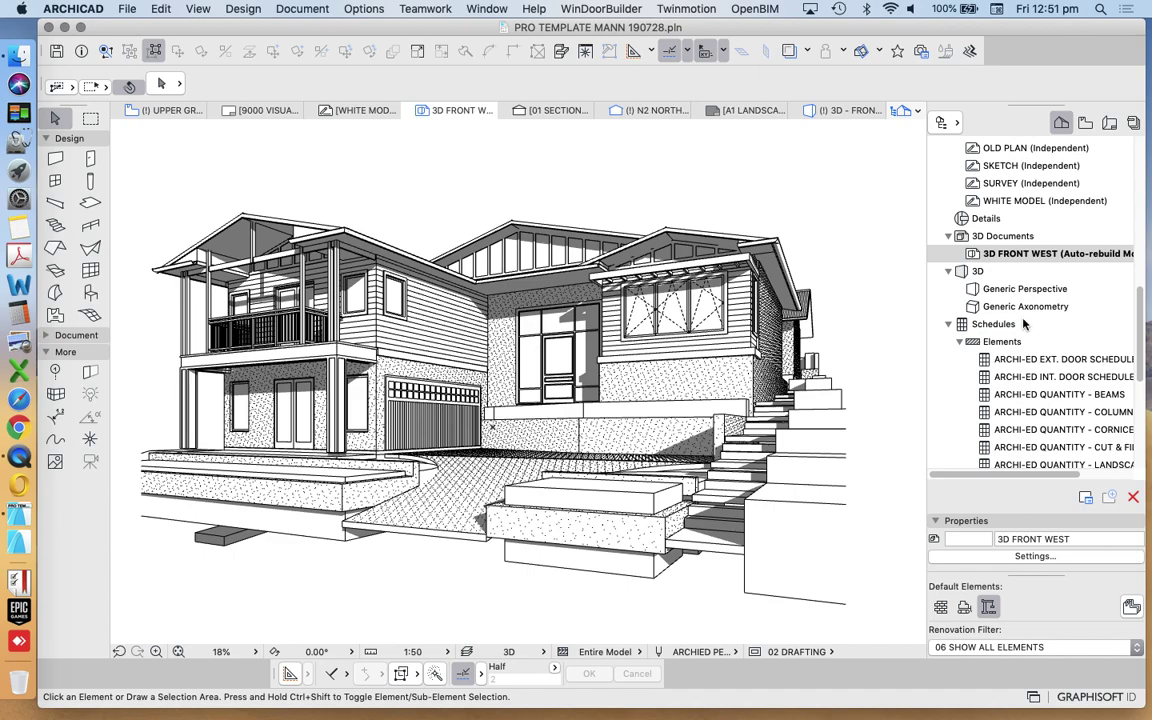
Reopen and confirm the 3D document settings, then open the Generic Perspective view.
right_click(1022, 256)
left_click(850, 453)
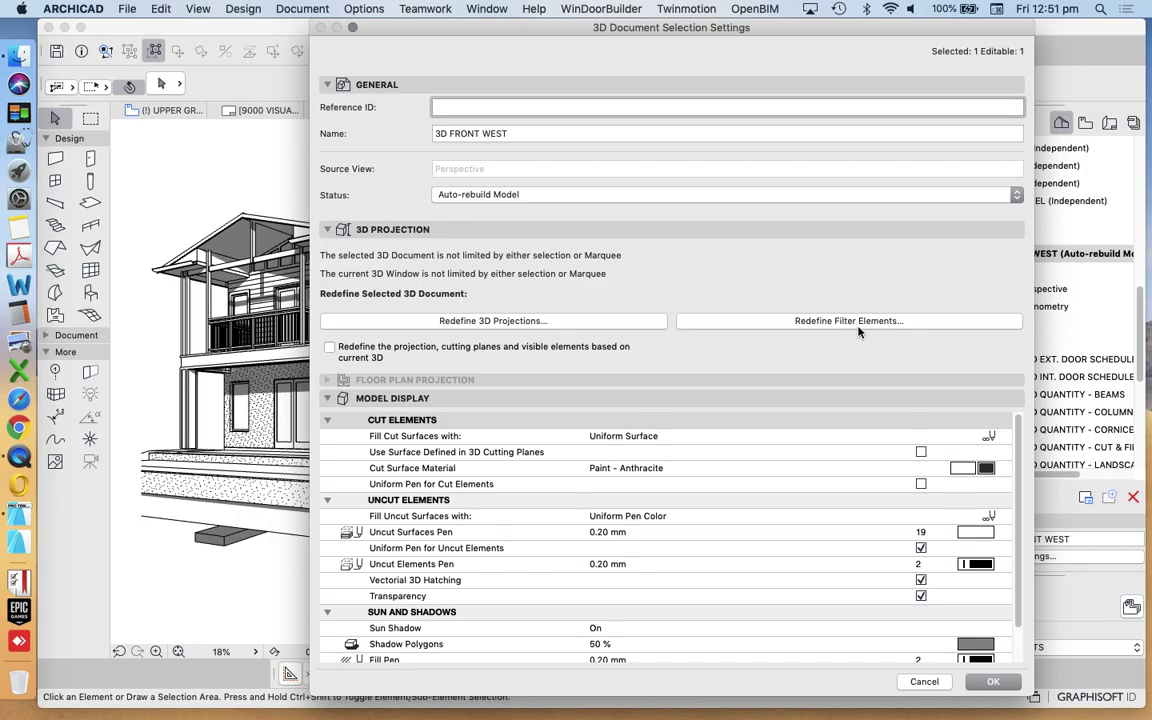
left_click(993, 681)
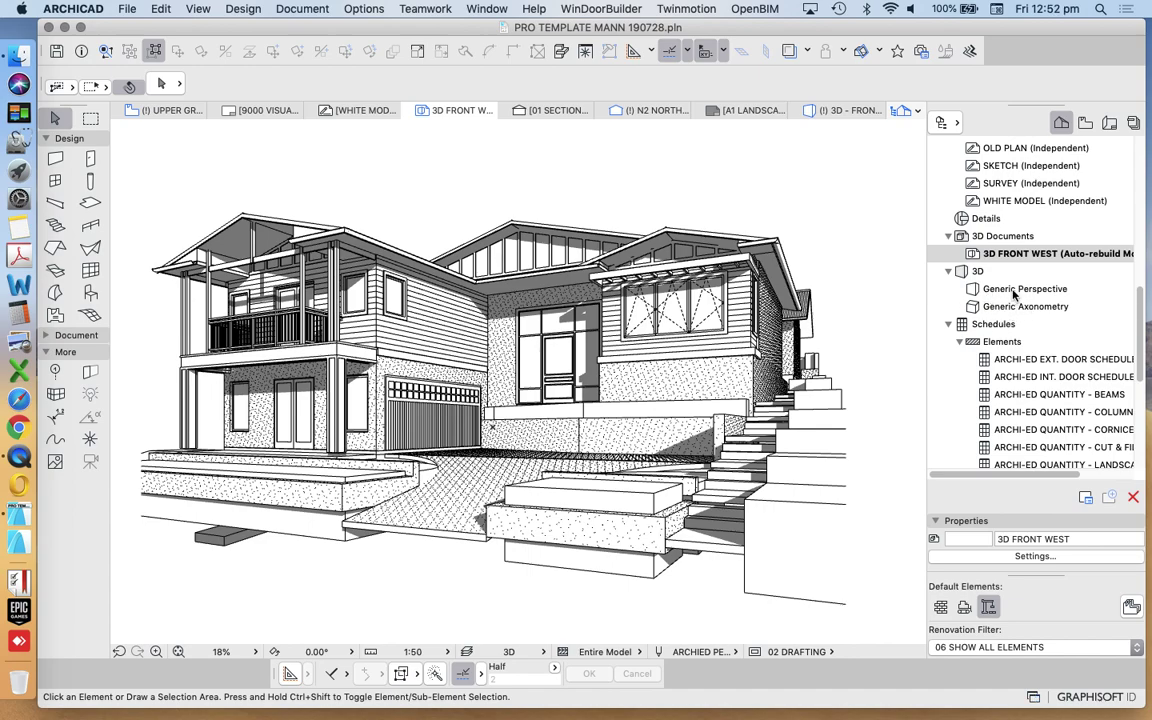
double_click(1014, 290)
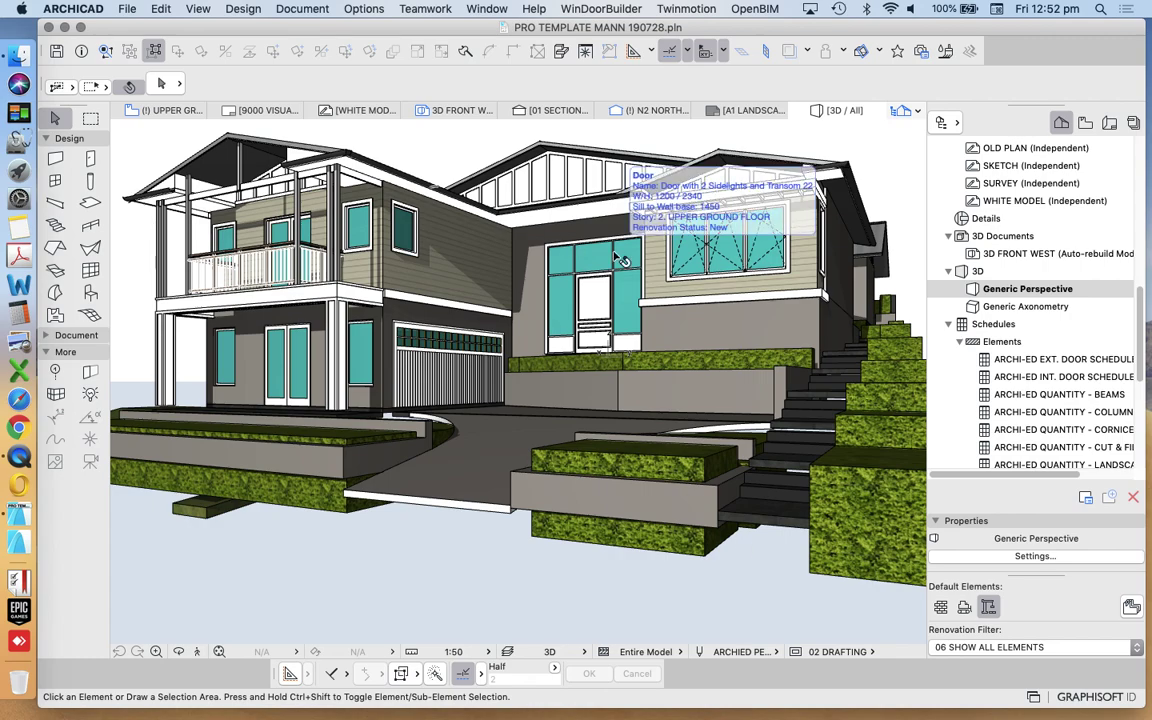
Browse the Elements in 3D View options without changes and orbit the house slightly.
left_click(198, 10)
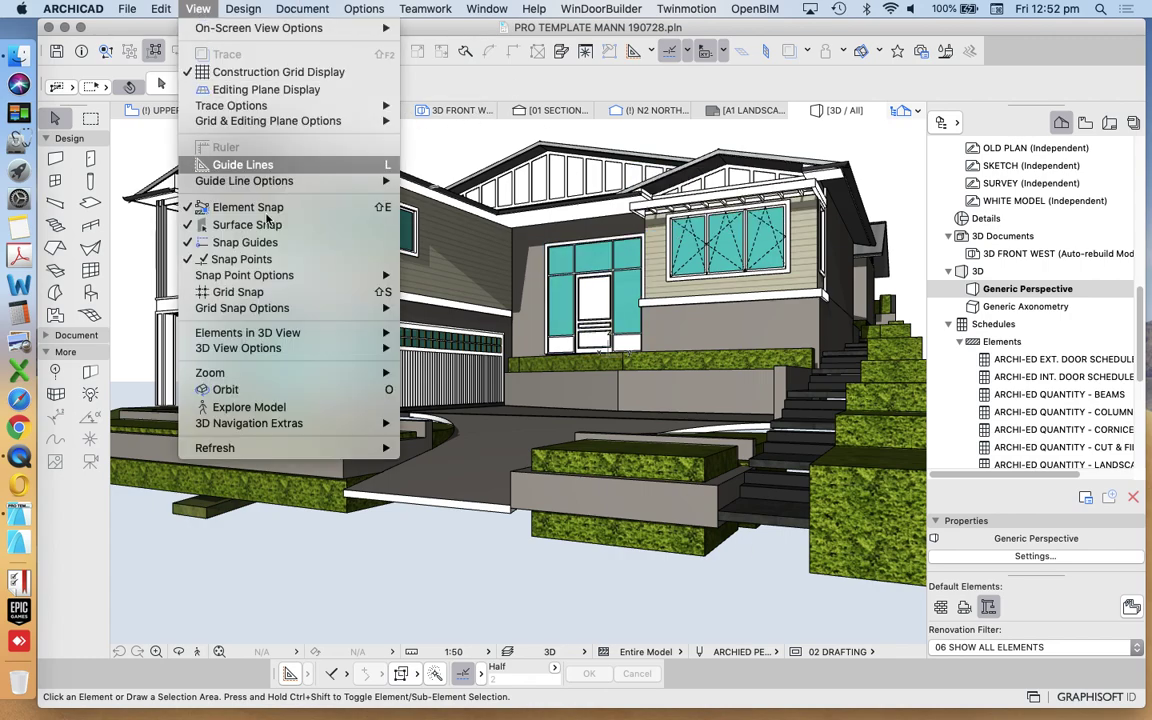
mouse_move(312, 348)
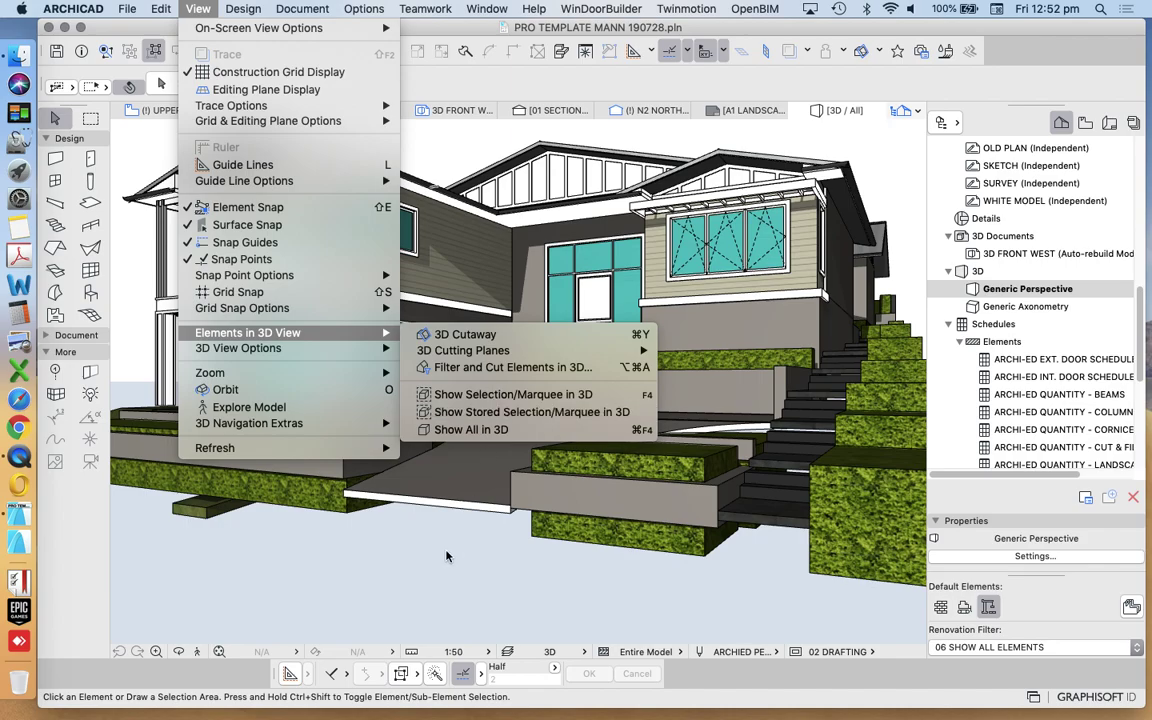
left_click(280, 580)
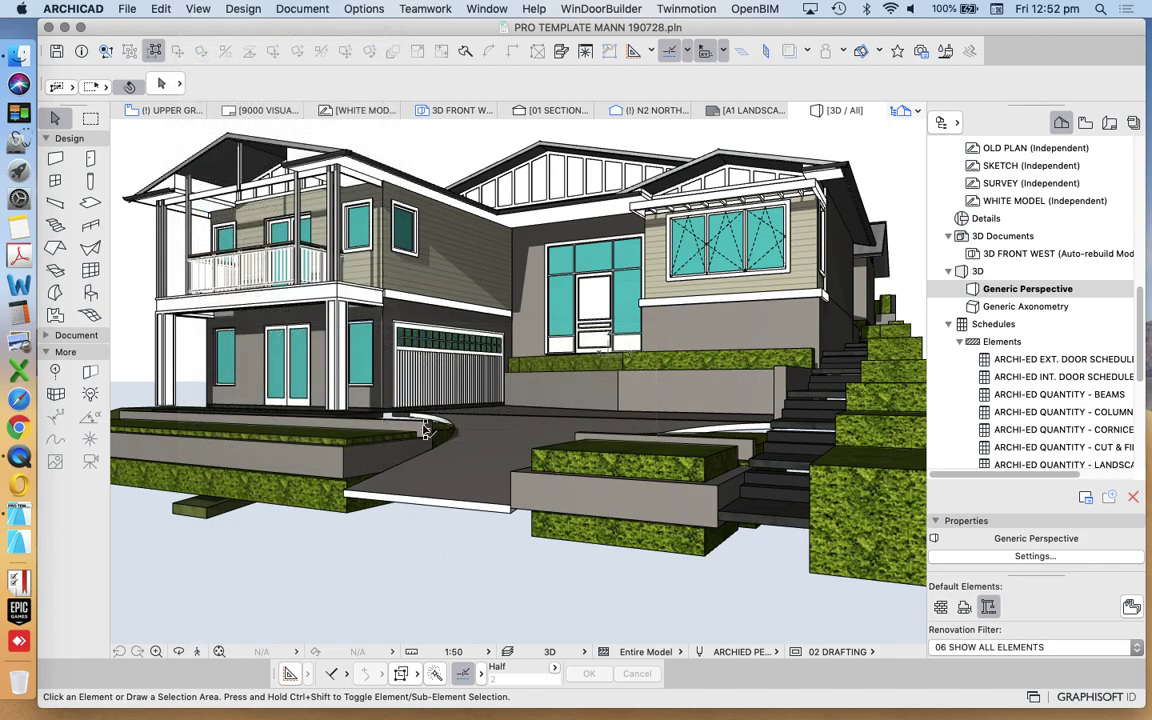
scroll(390, 380, "down", 3)
scroll(392, 377, "up", 3)
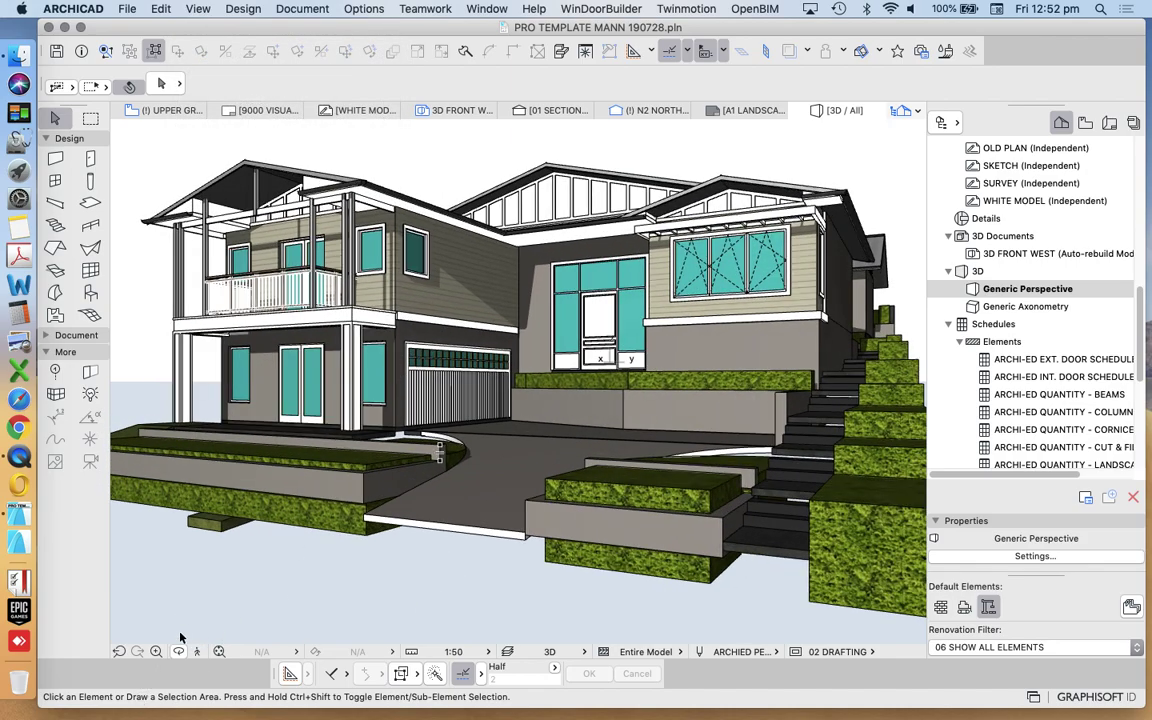
left_click_drag(480, 376, 395, 380)
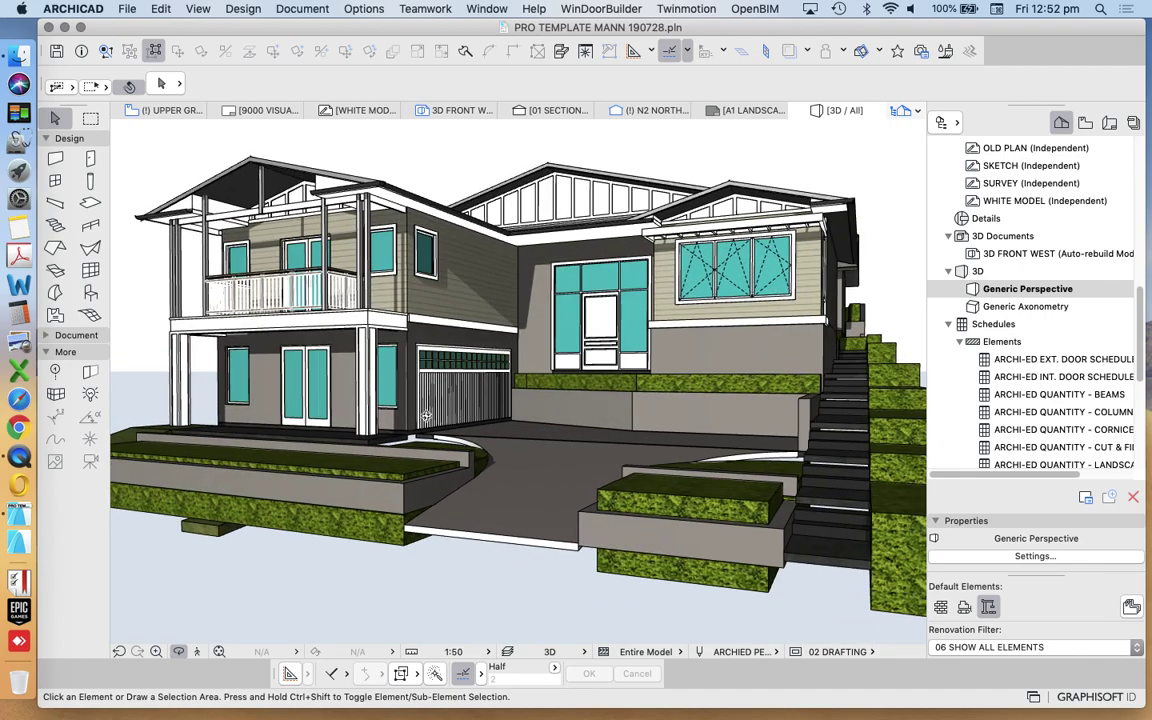
Fly the camera toward the house and swing around its side to the rear corner.
left_click(202, 652)
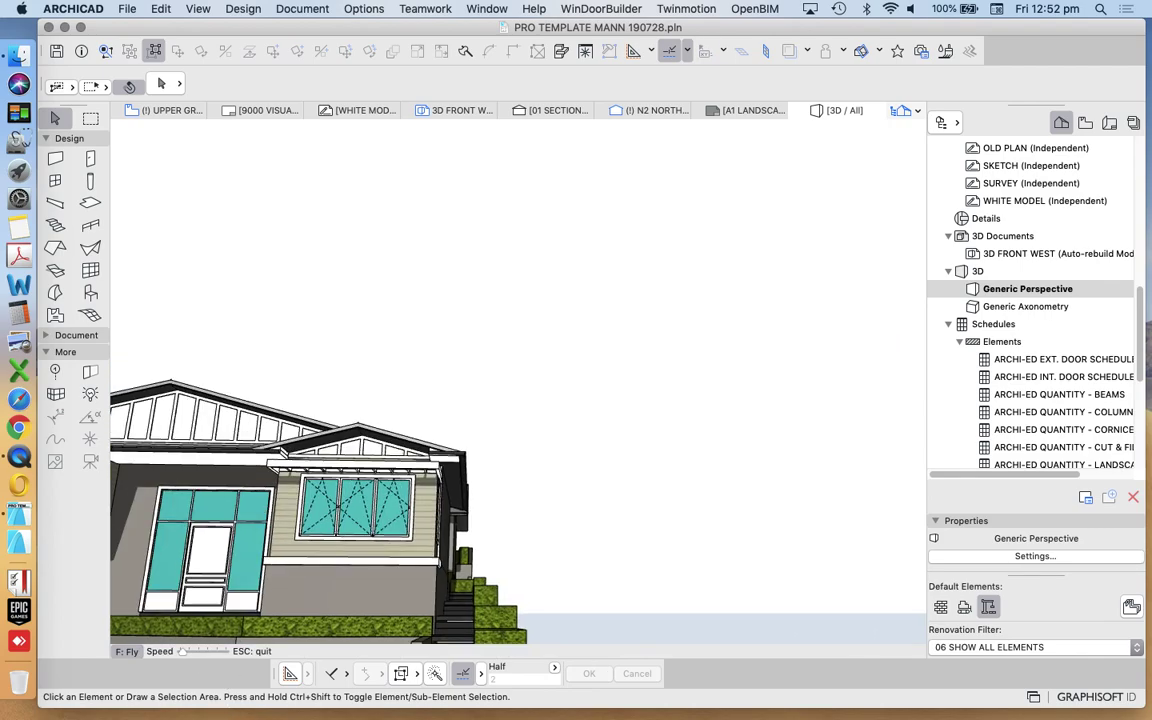
key("Up")
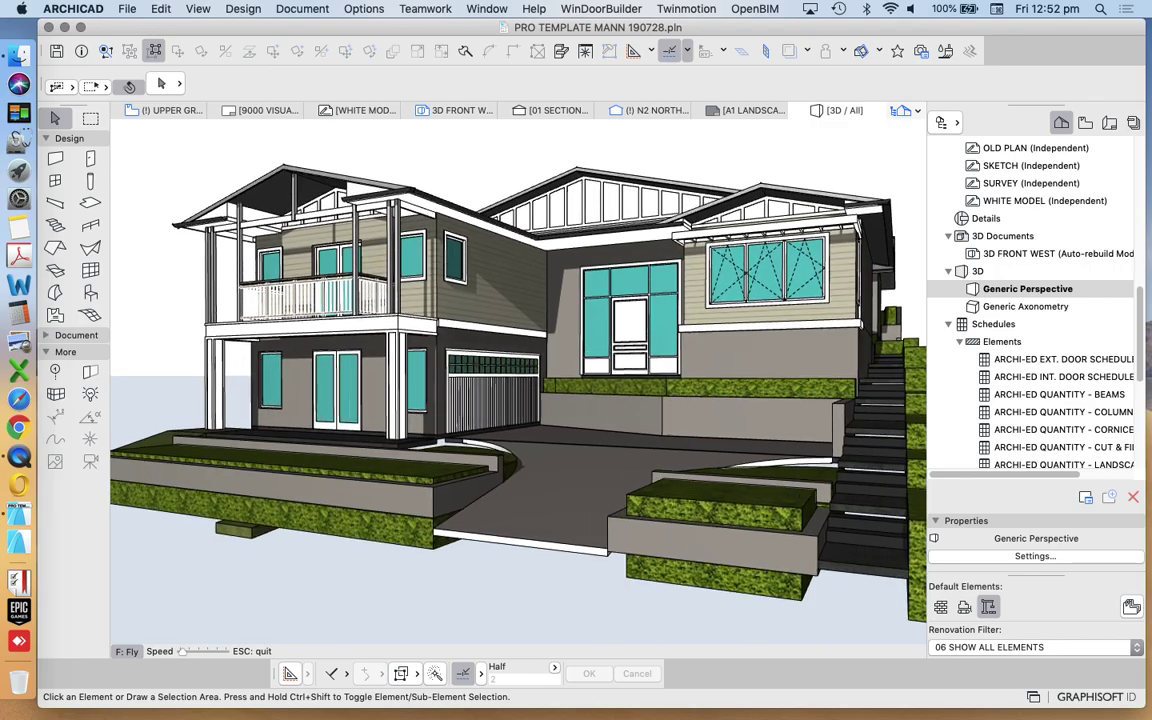
key("Up")
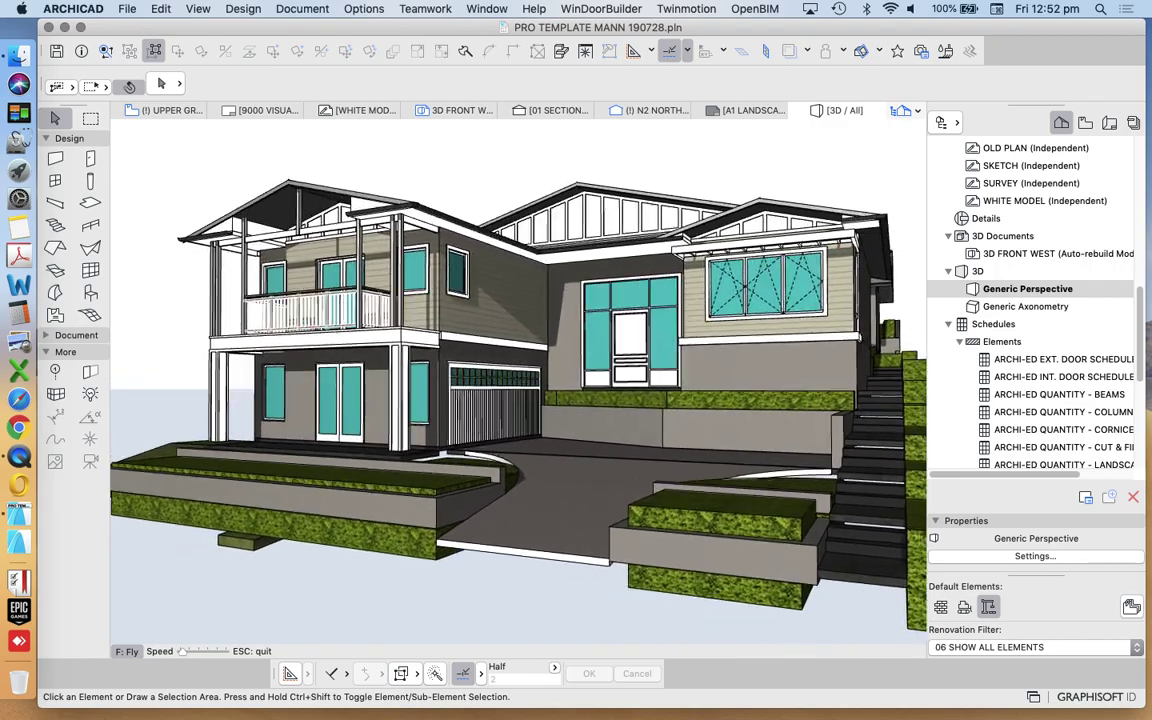
key("Left")
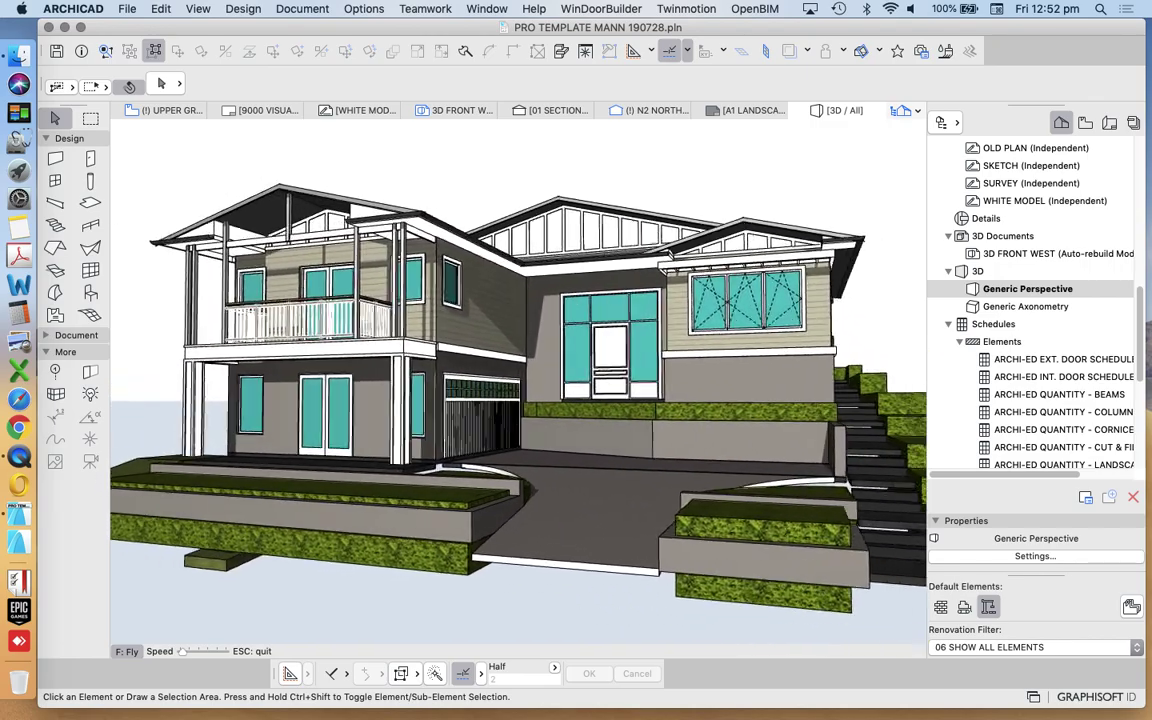
key("Left")
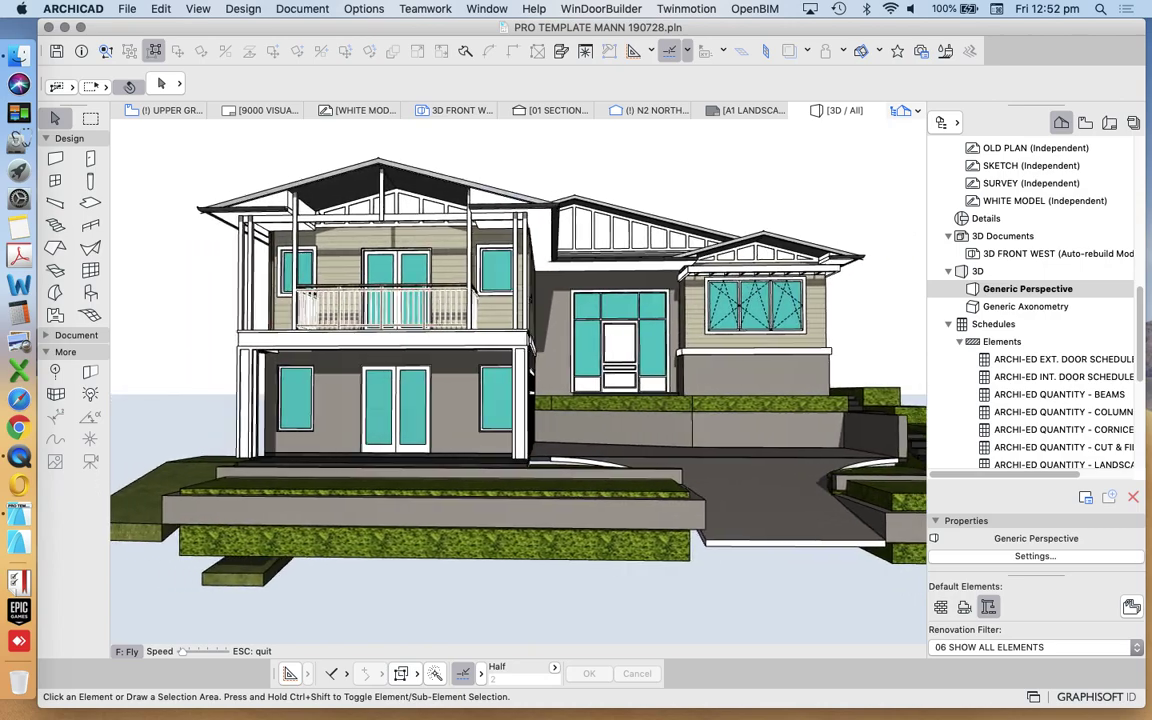
key("Left")
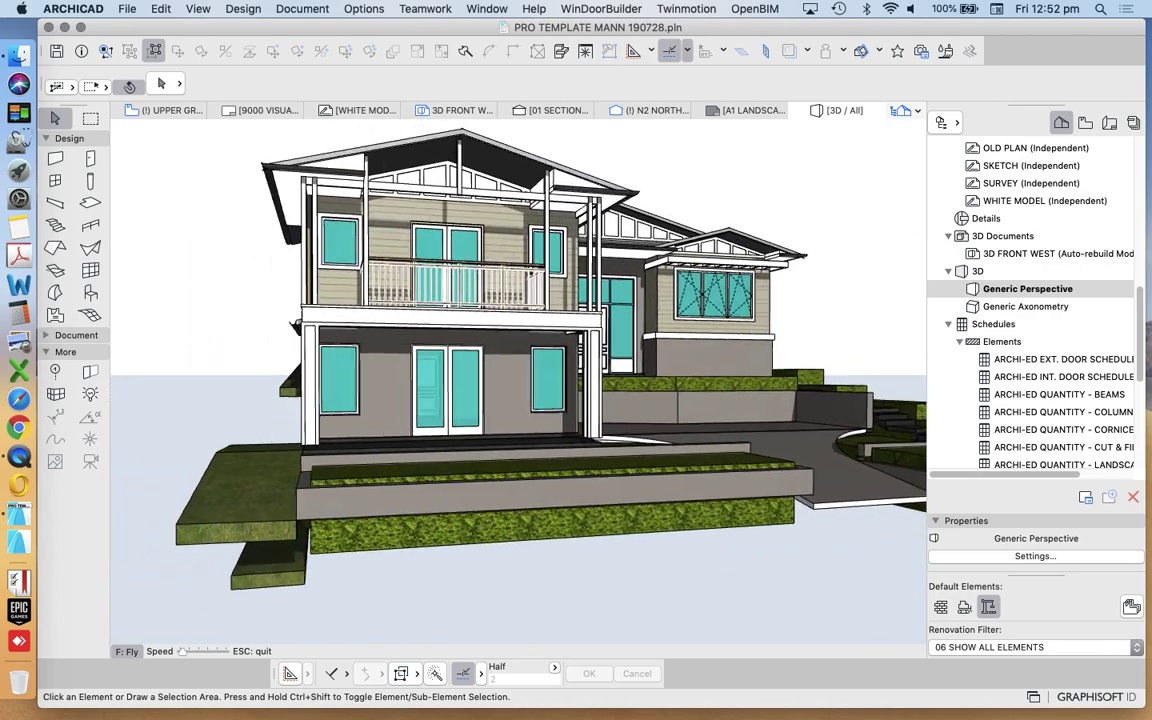
key("Left")
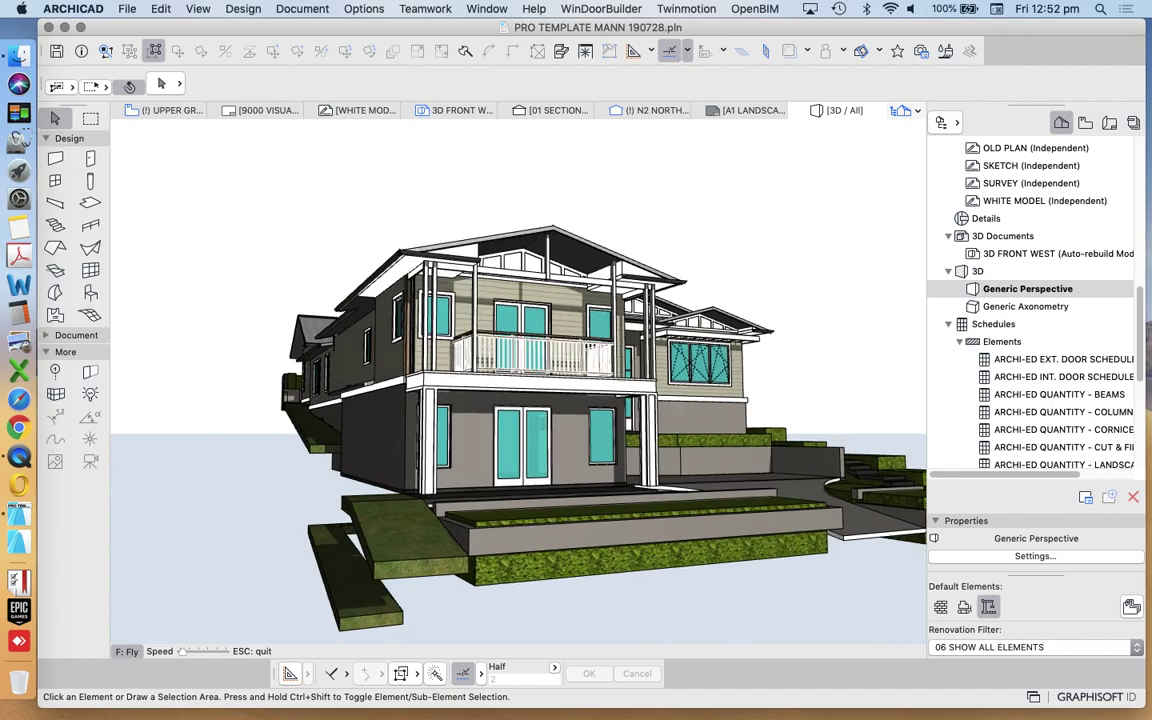
key("Right")
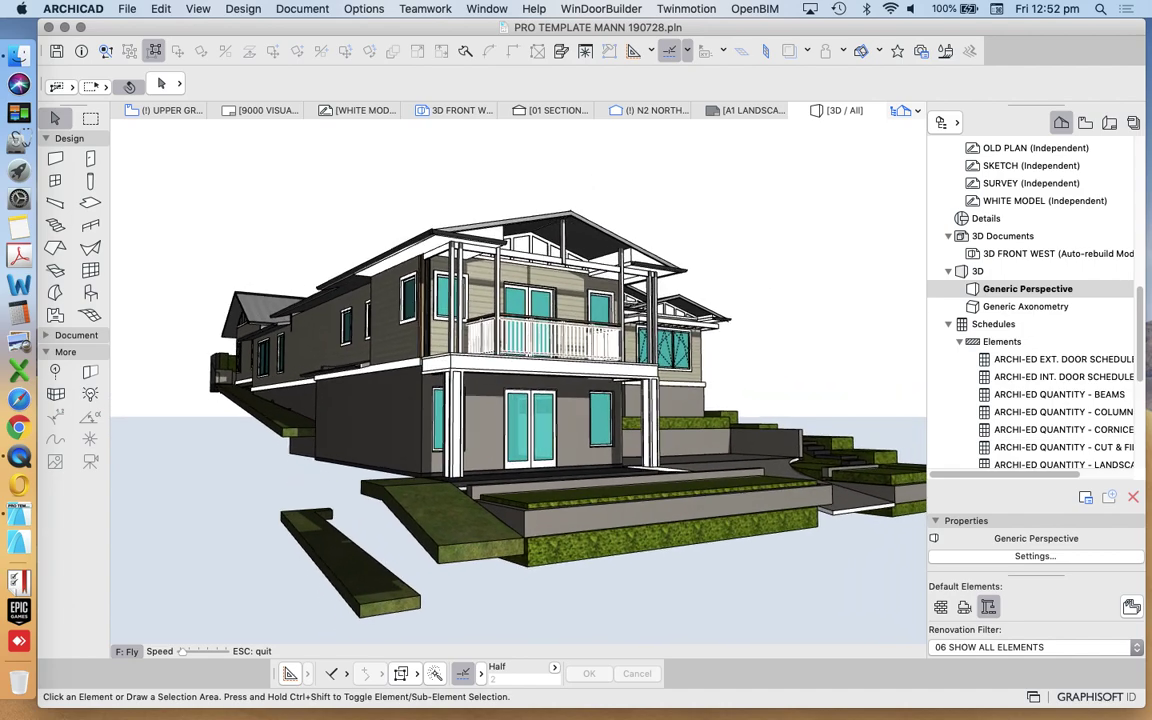
key("Escape")
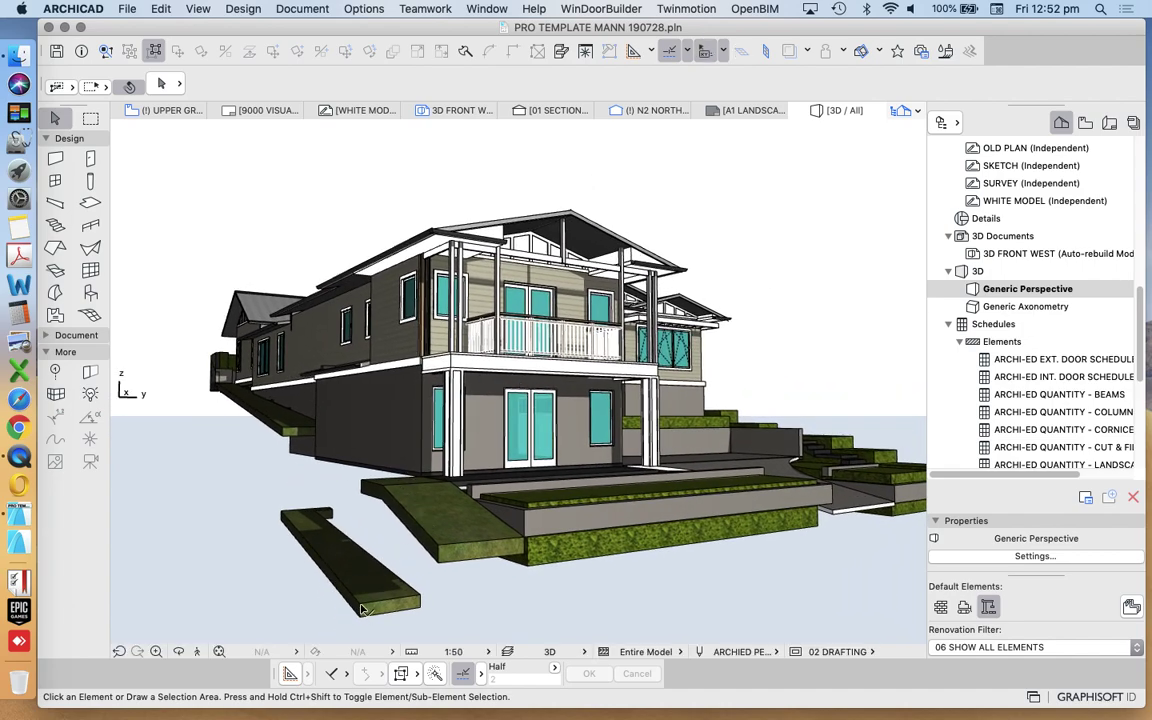
Move the stray landscape slab into place along the ground beside the house.
left_click_drag(357, 507, 363, 484)
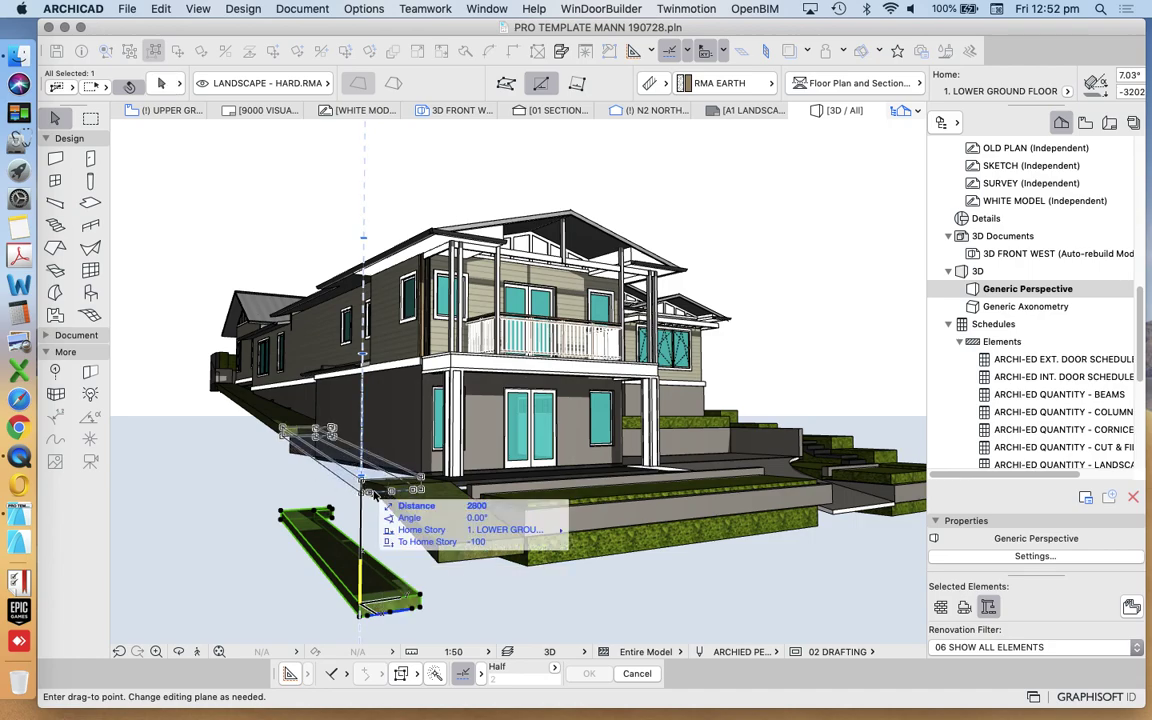
left_click(362, 482)
left_click(295, 513)
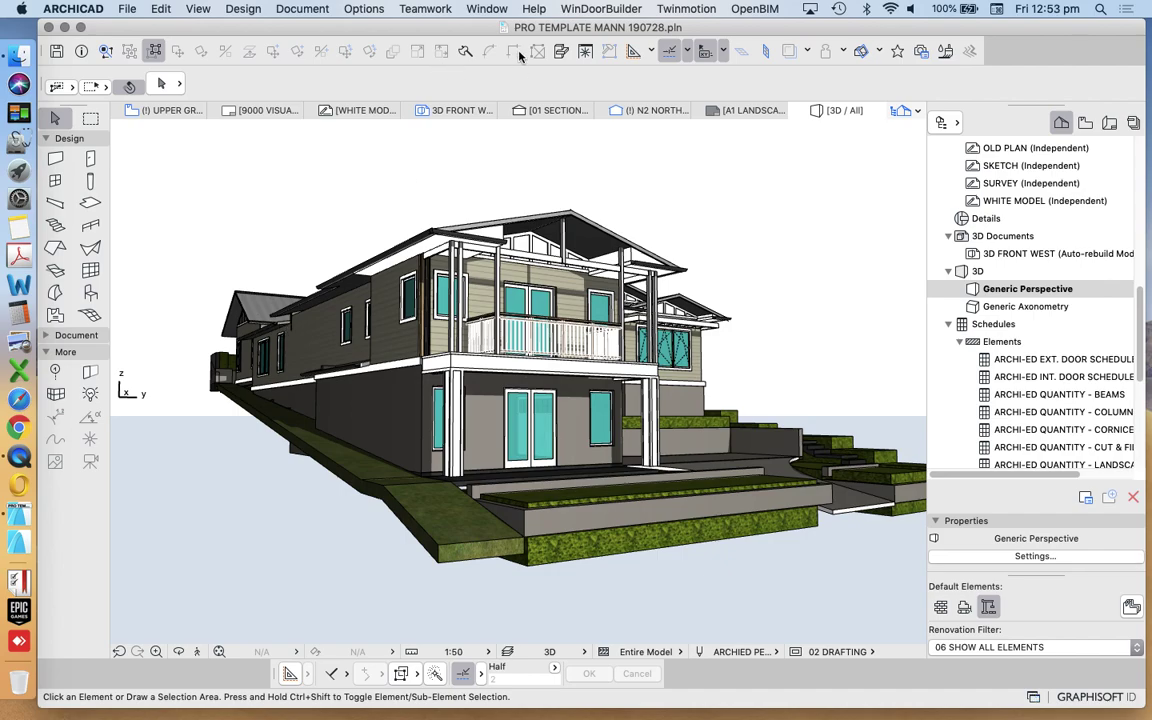
Swing the sun azimuth to 309.73° in the 3D Projection Settings.
left_click(198, 8)
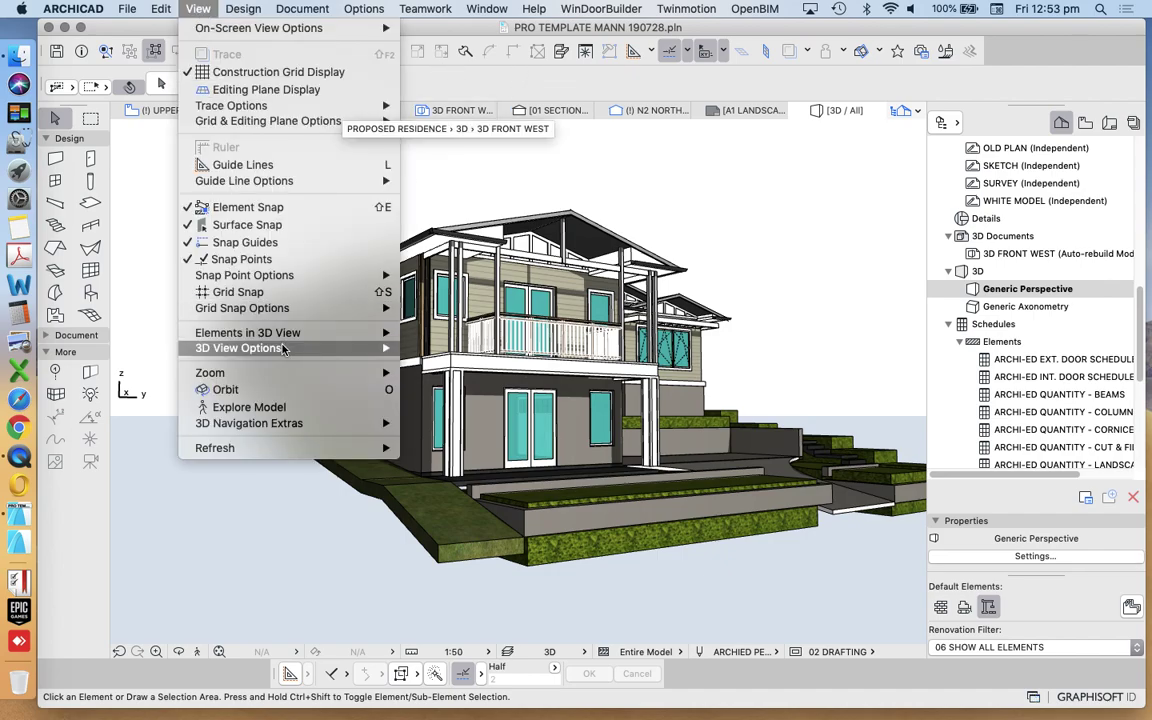
left_click(497, 350)
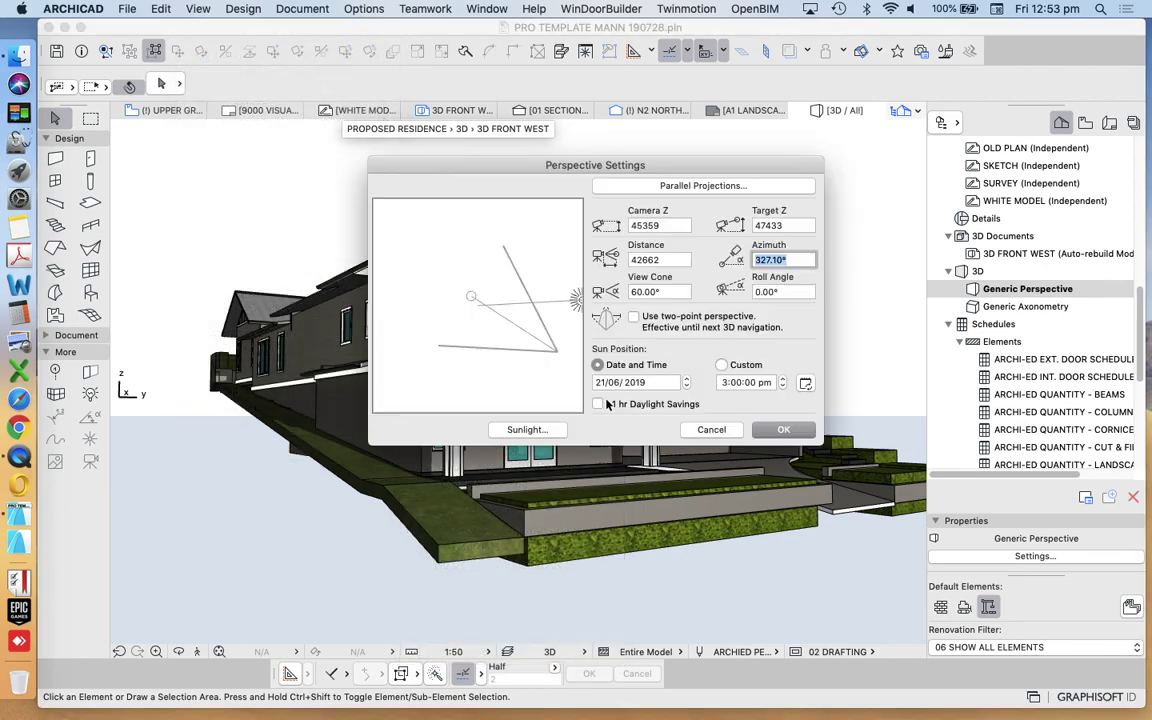
left_click_drag(565, 357, 527, 368)
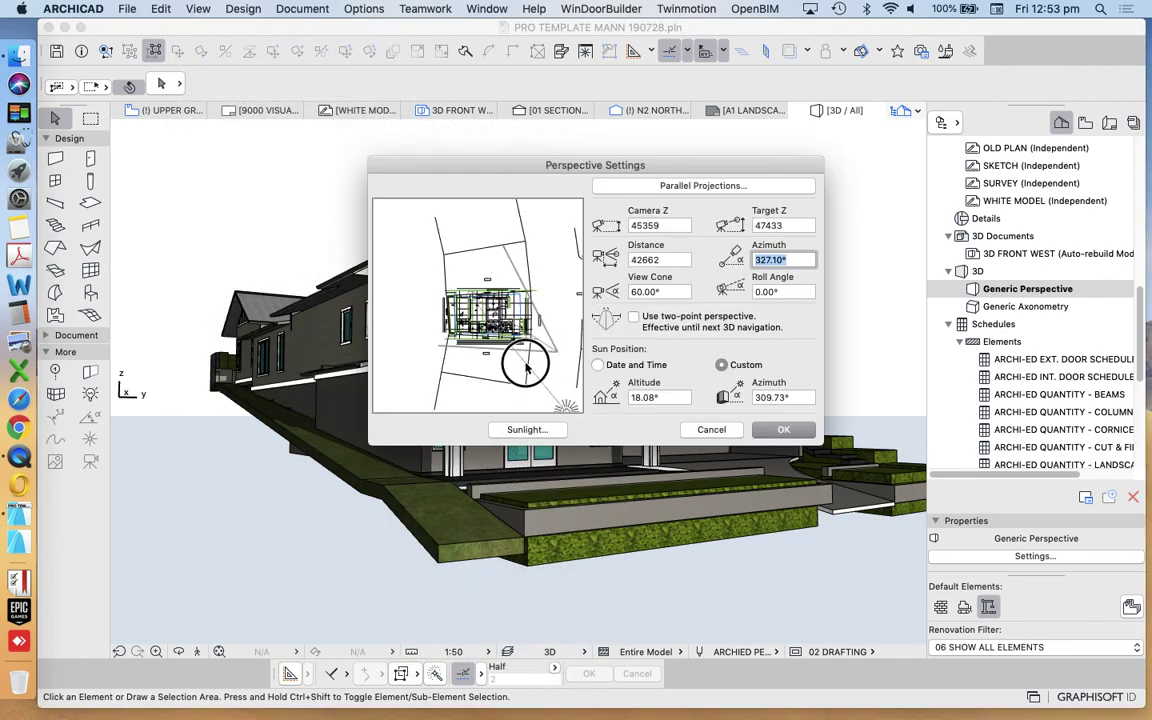
left_click(784, 430)
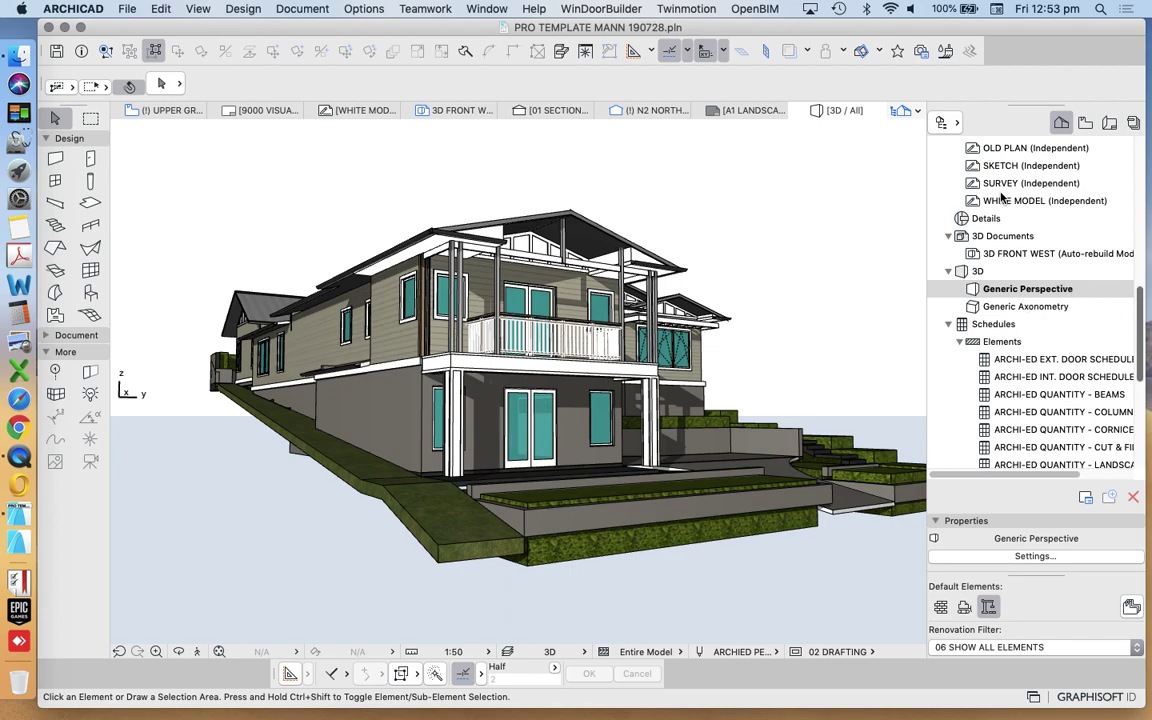
Create a new 3D document from the current perspective with no Reference ID, named NORTH EAST 3D.
left_click(1005, 238)
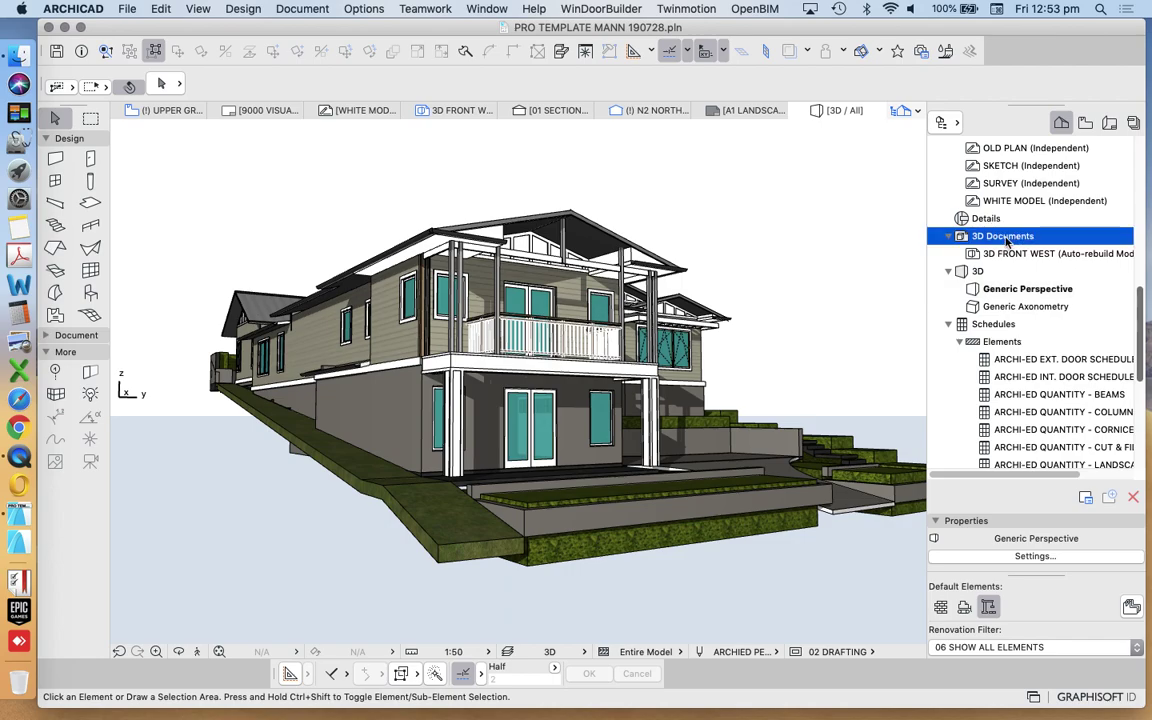
scroll(1005, 230, "up", 10)
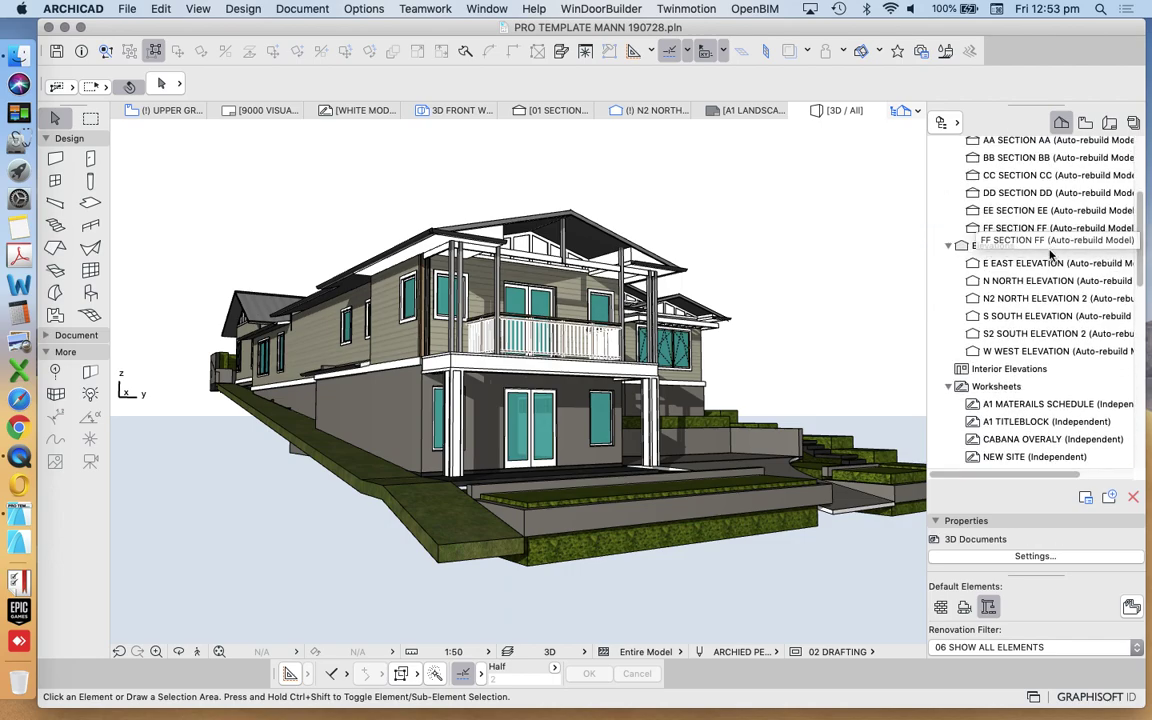
scroll(1010, 228, "down", 10)
scroll(1066, 305, "down", 5)
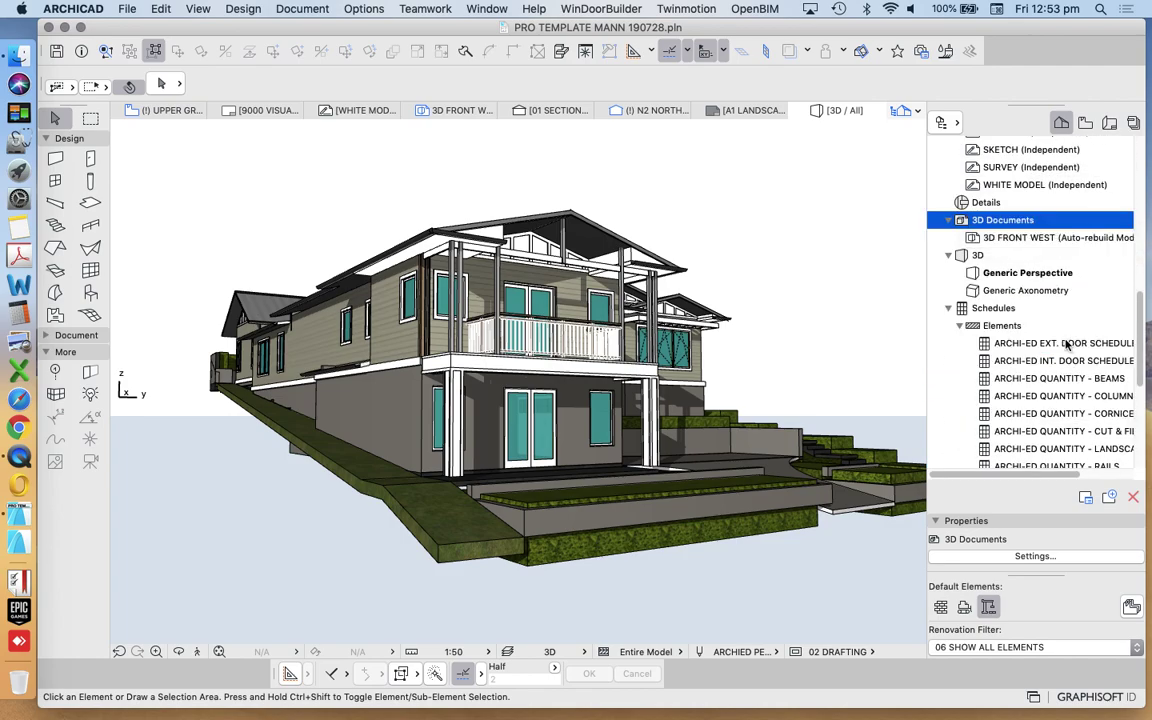
right_click(975, 220)
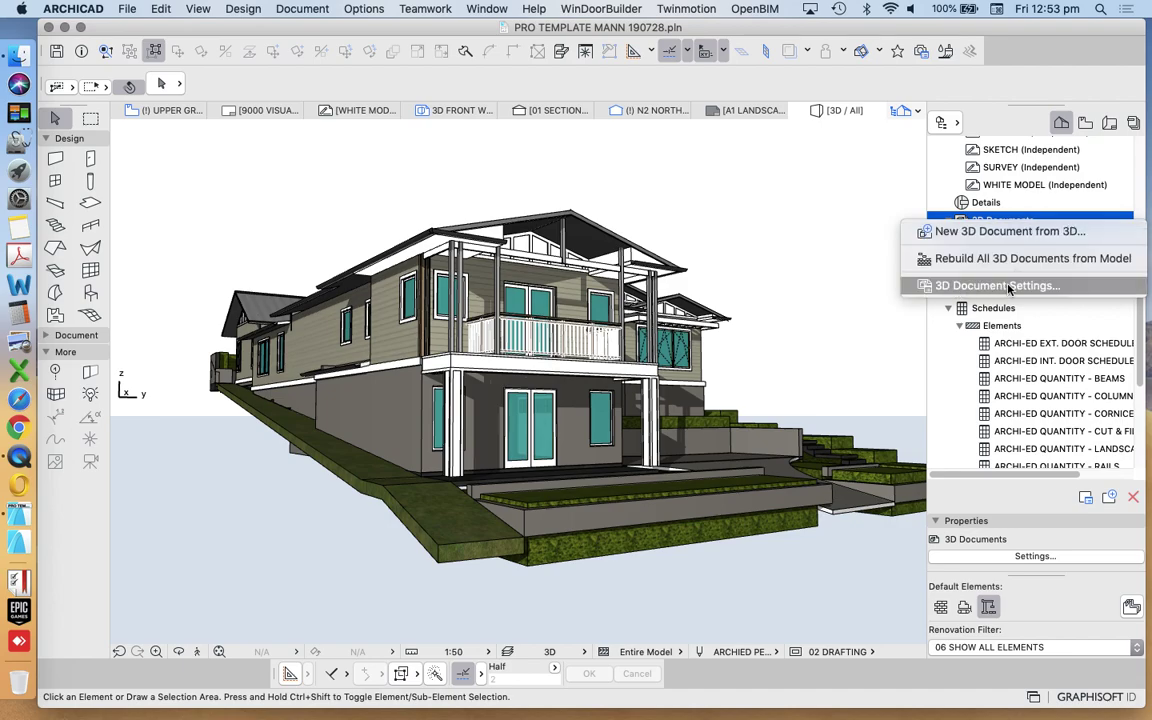
left_click(973, 233)
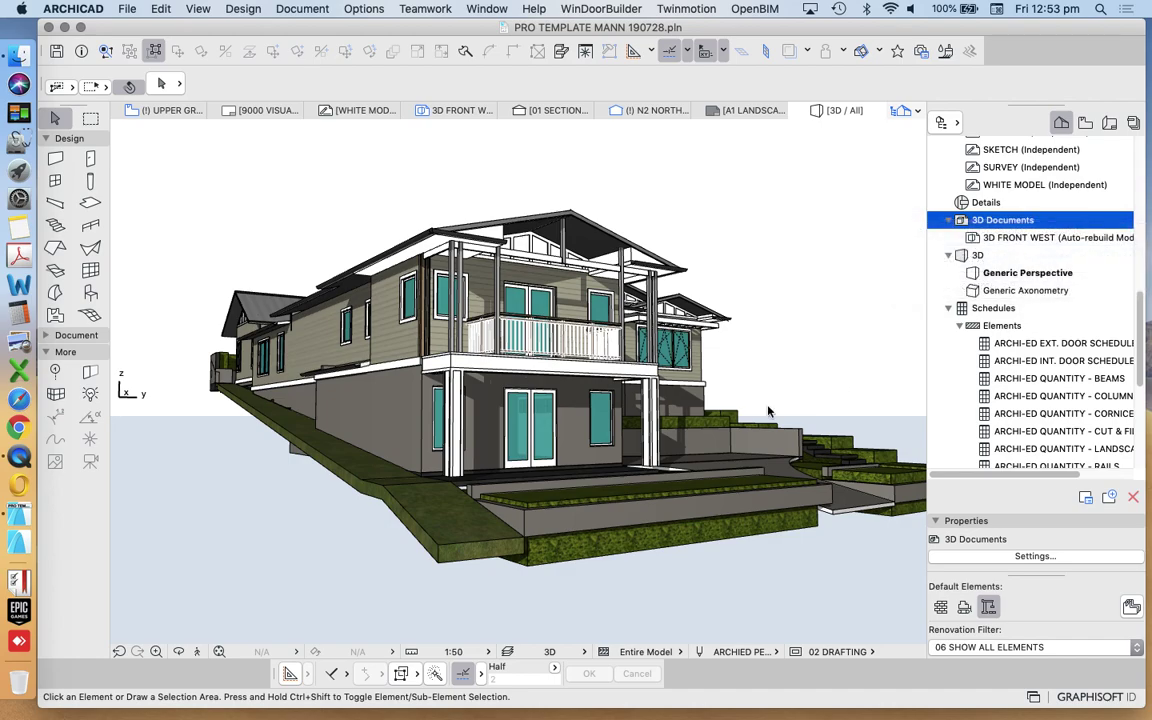
key("BackSpace")
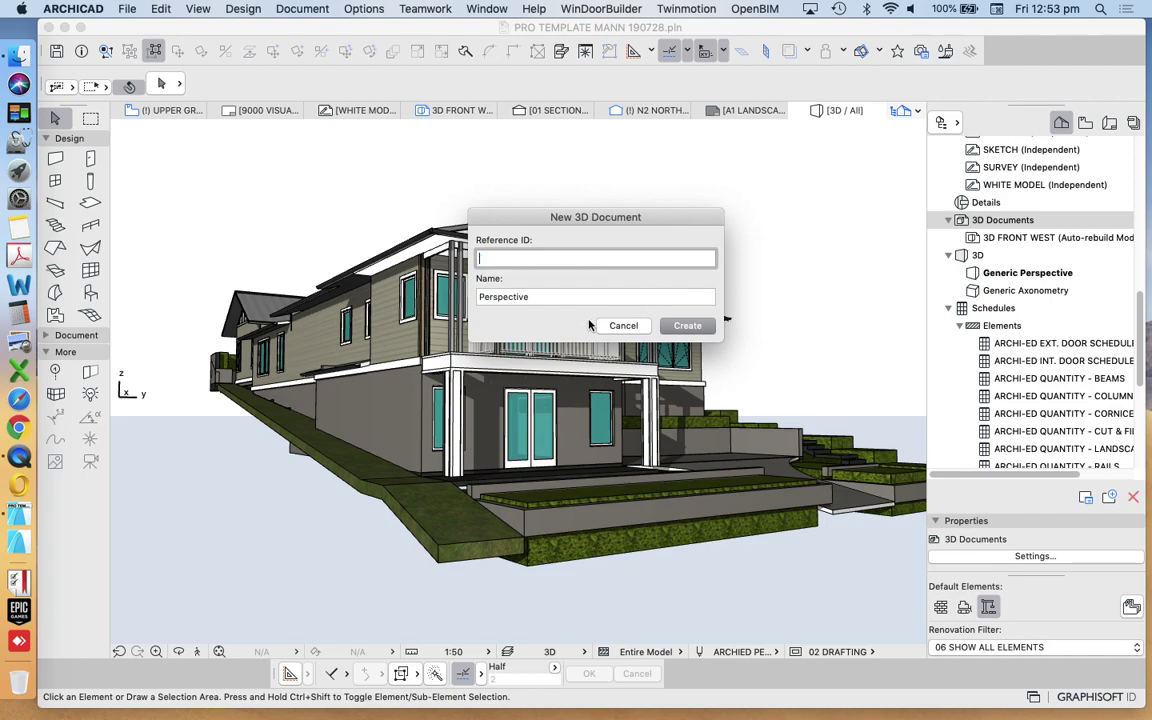
double_click(566, 291)
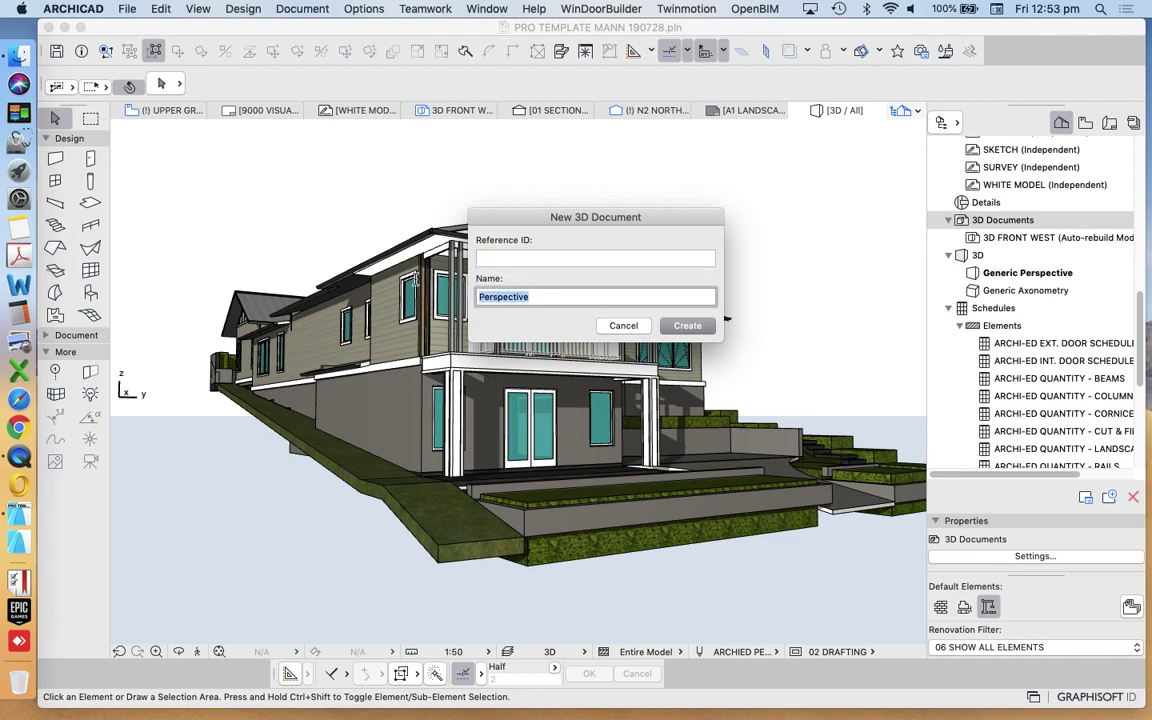
type("no")
key("Return")
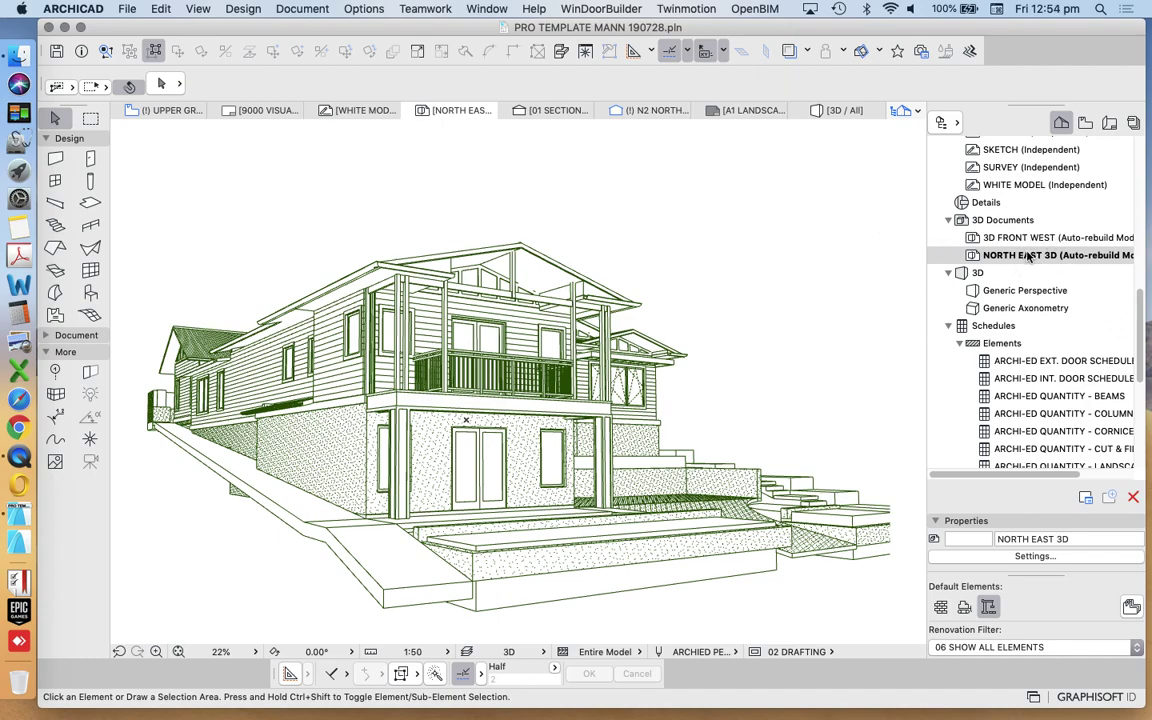
Check the NORTH EAST 3D document settings, then switch to the 3D FRONT WEST document.
right_click(995, 255)
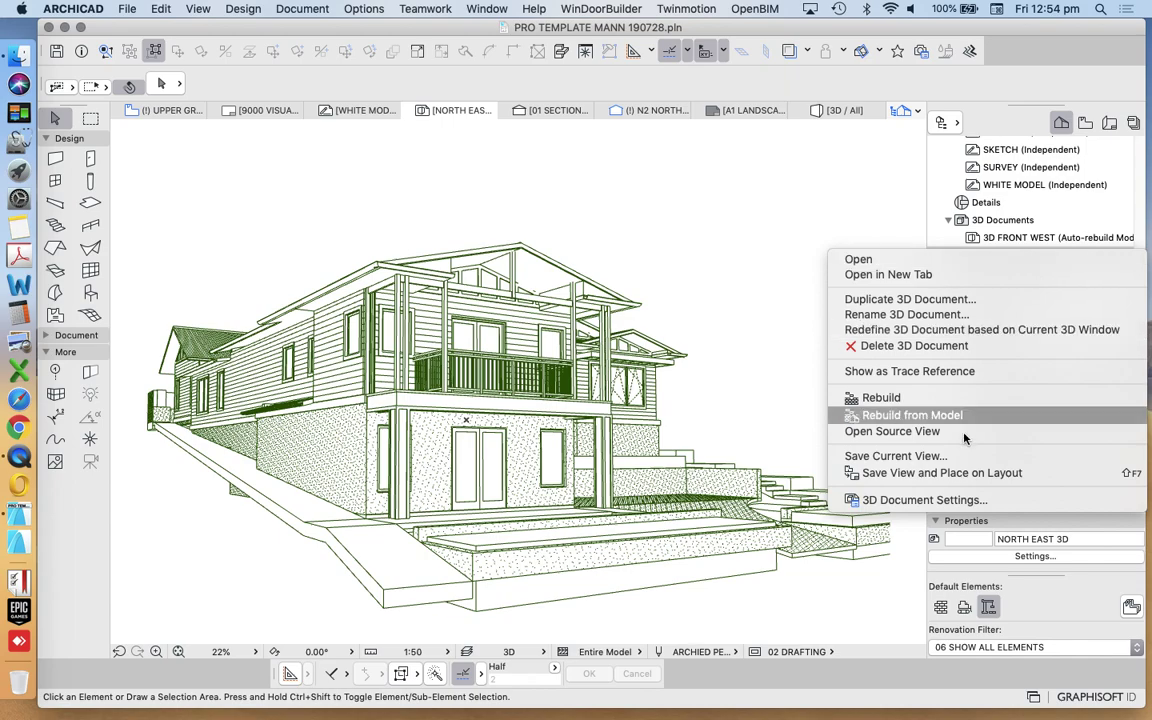
left_click(926, 500)
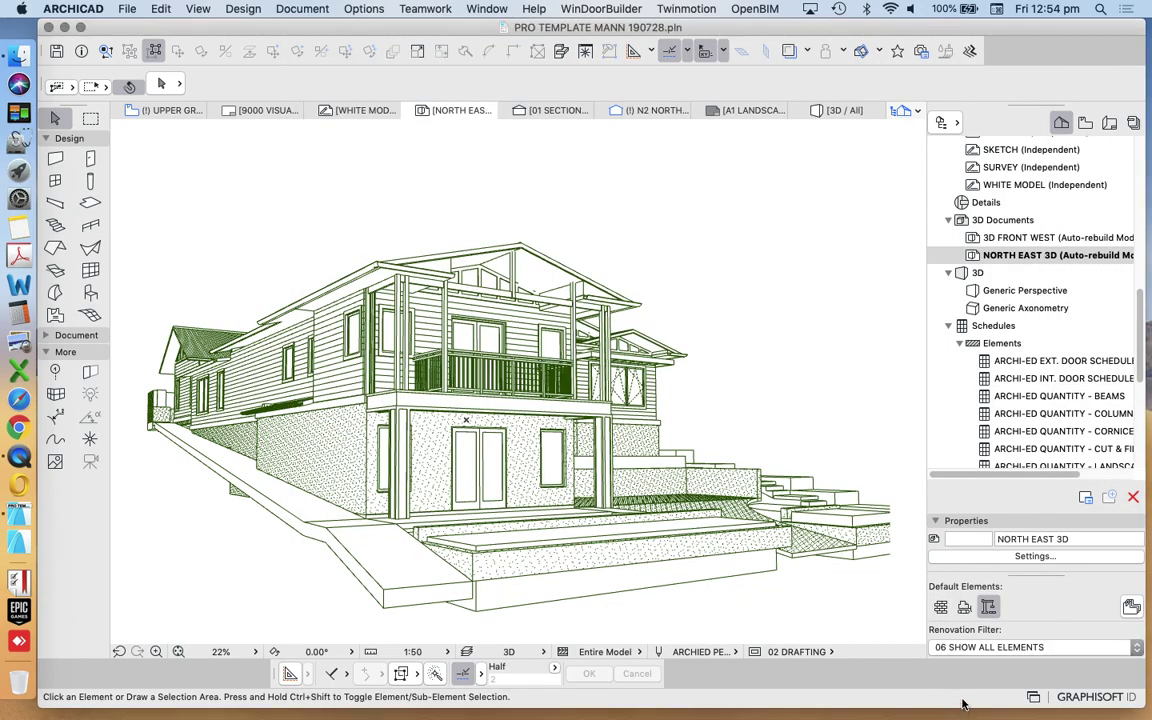
scroll(1014, 311, "up", 3)
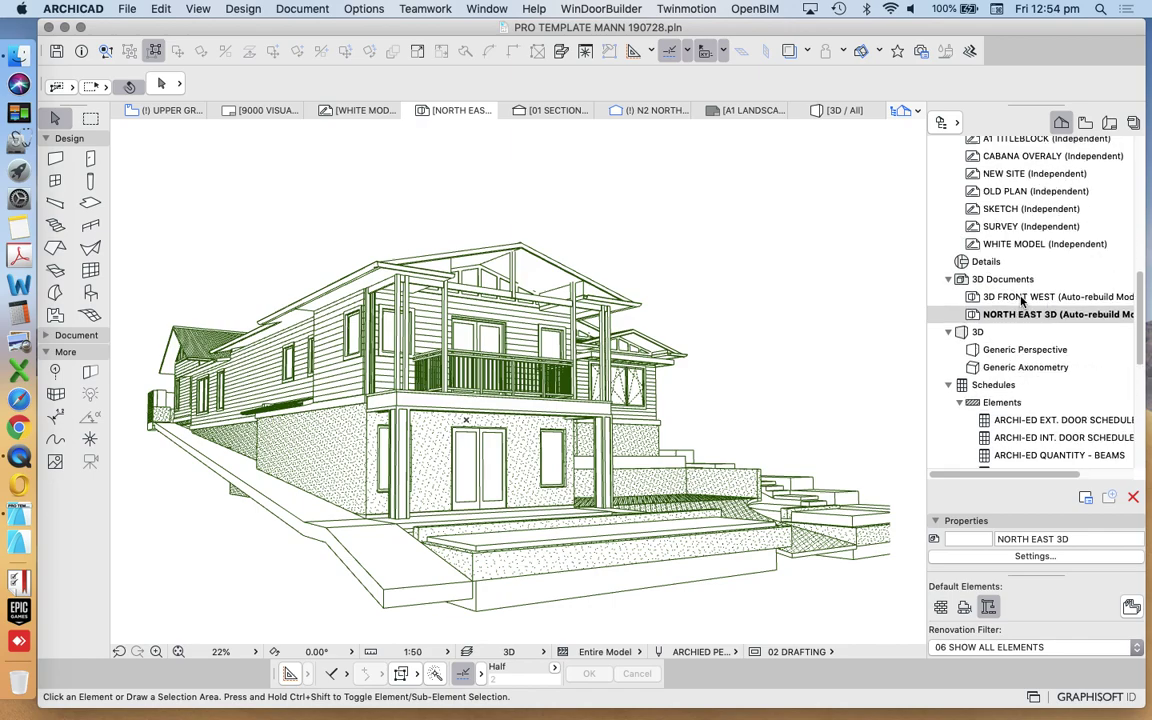
double_click(946, 298)
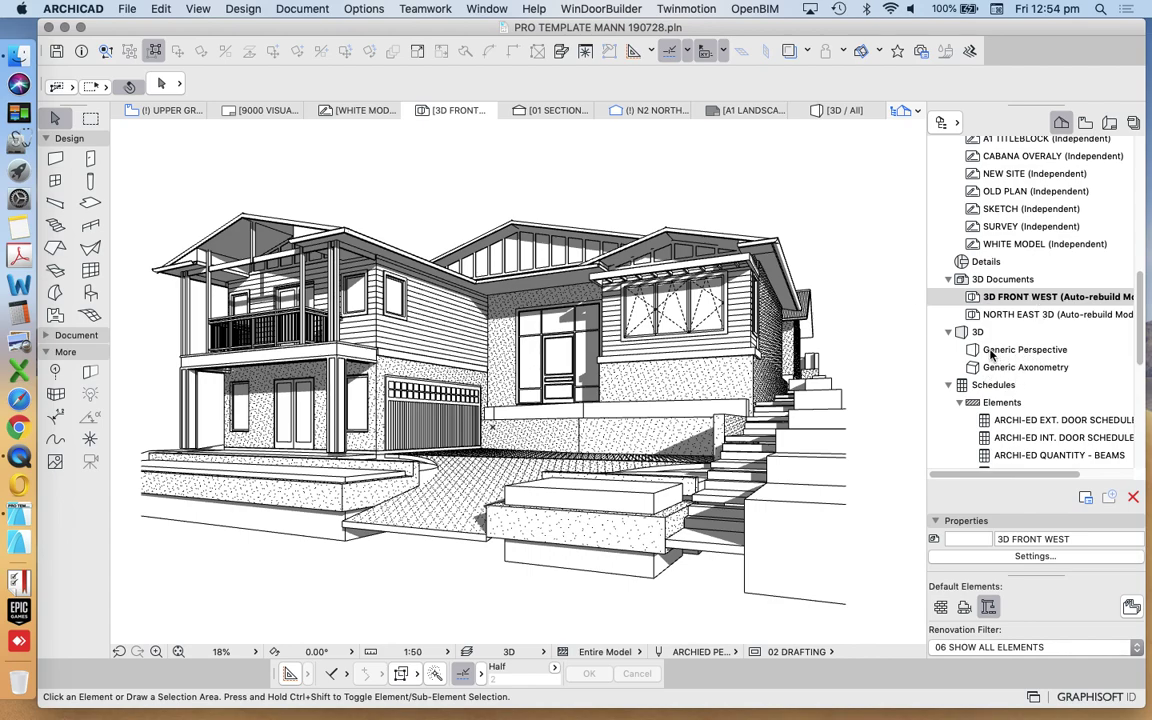
Duplicate 3D FRONT WEST as 3D FRONT EAST, then return to the Generic Perspective.
right_click(1000, 296)
left_click(905, 341)
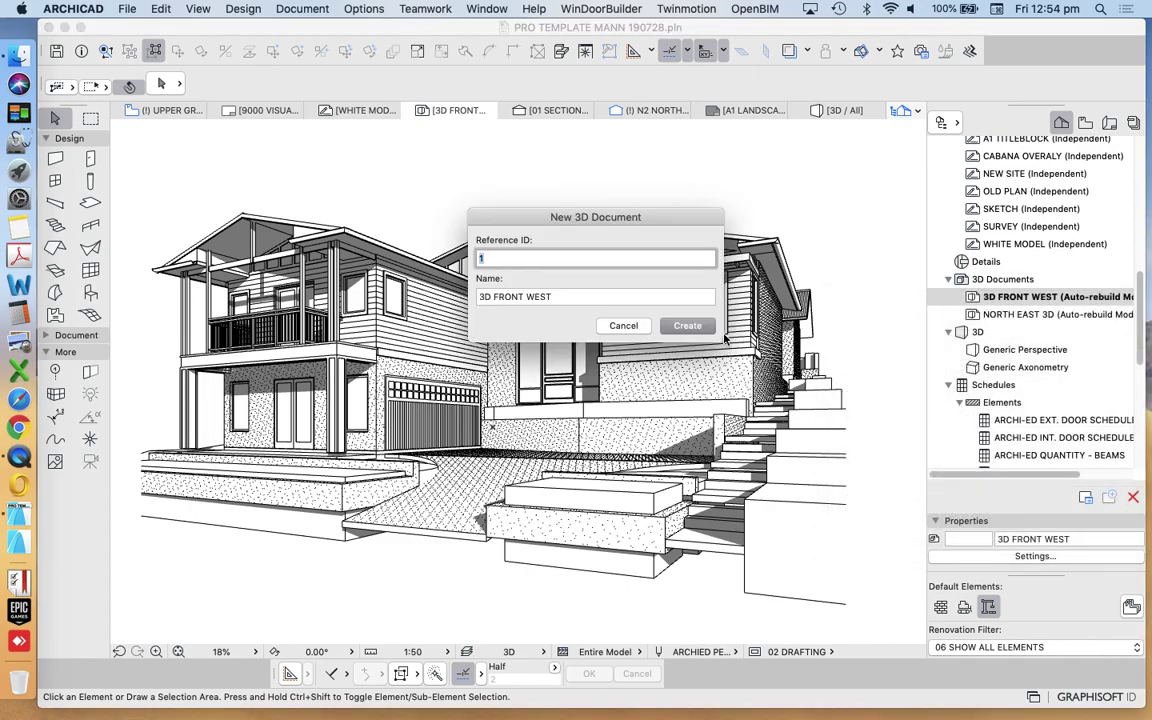
double_click(530, 297)
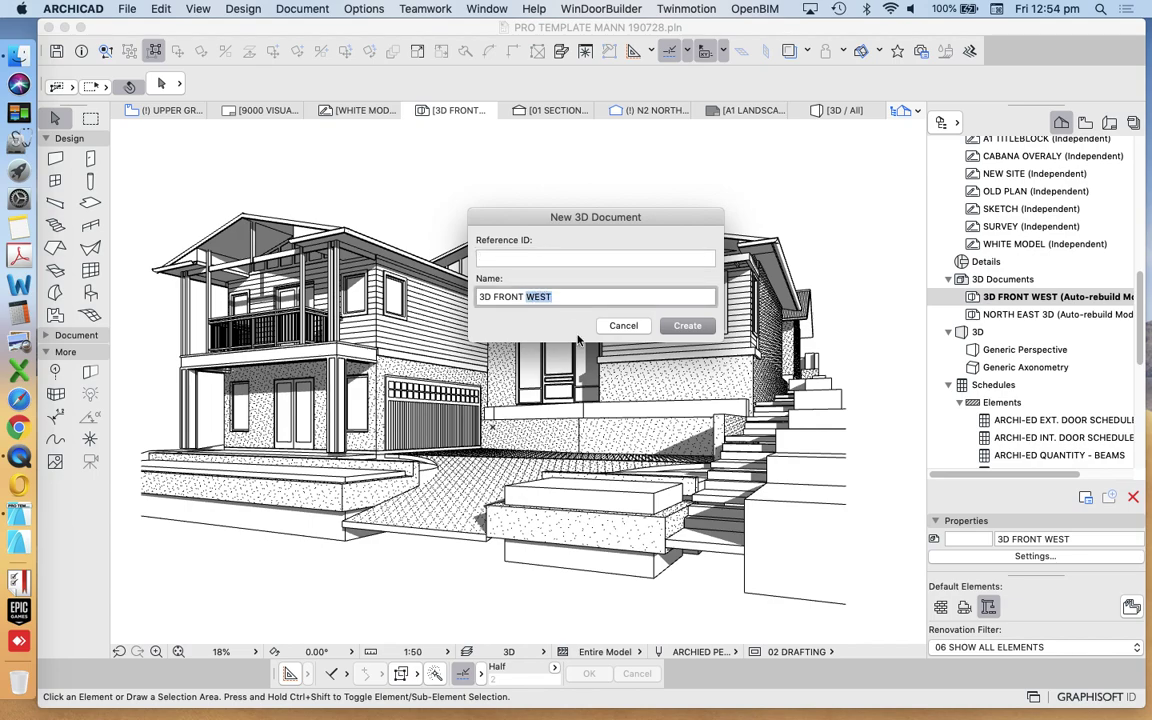
type("EAST")
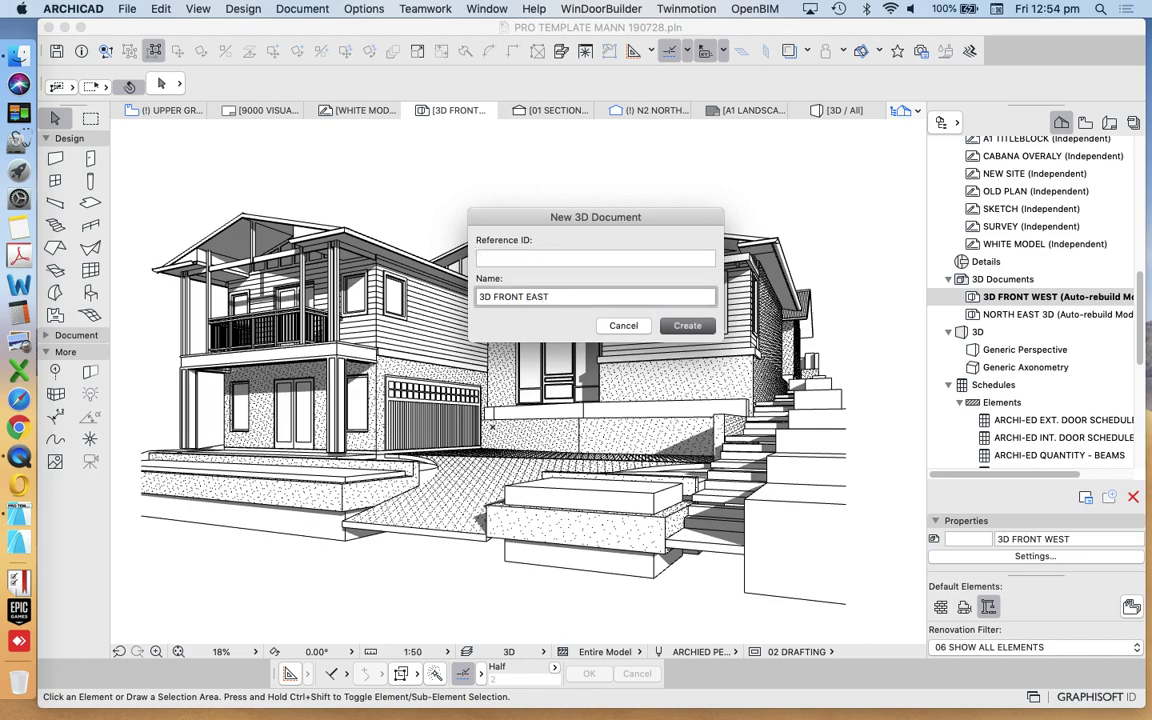
key("Return")
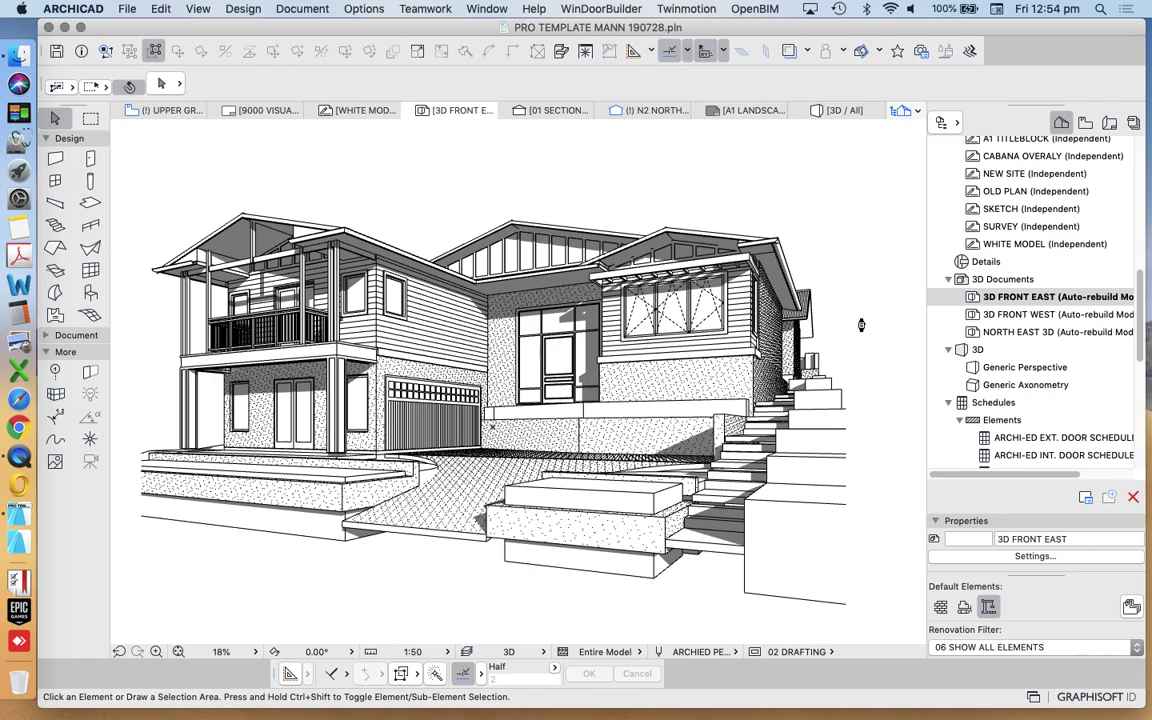
scroll(858, 320, "up", 1)
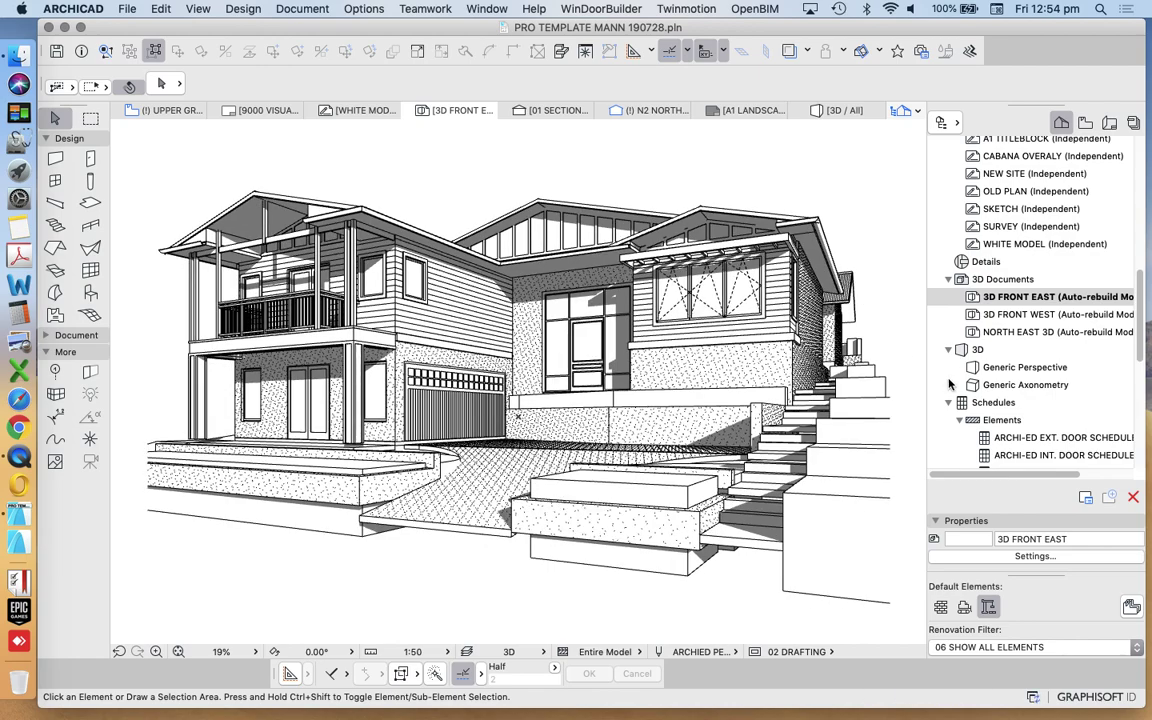
double_click(1020, 369)
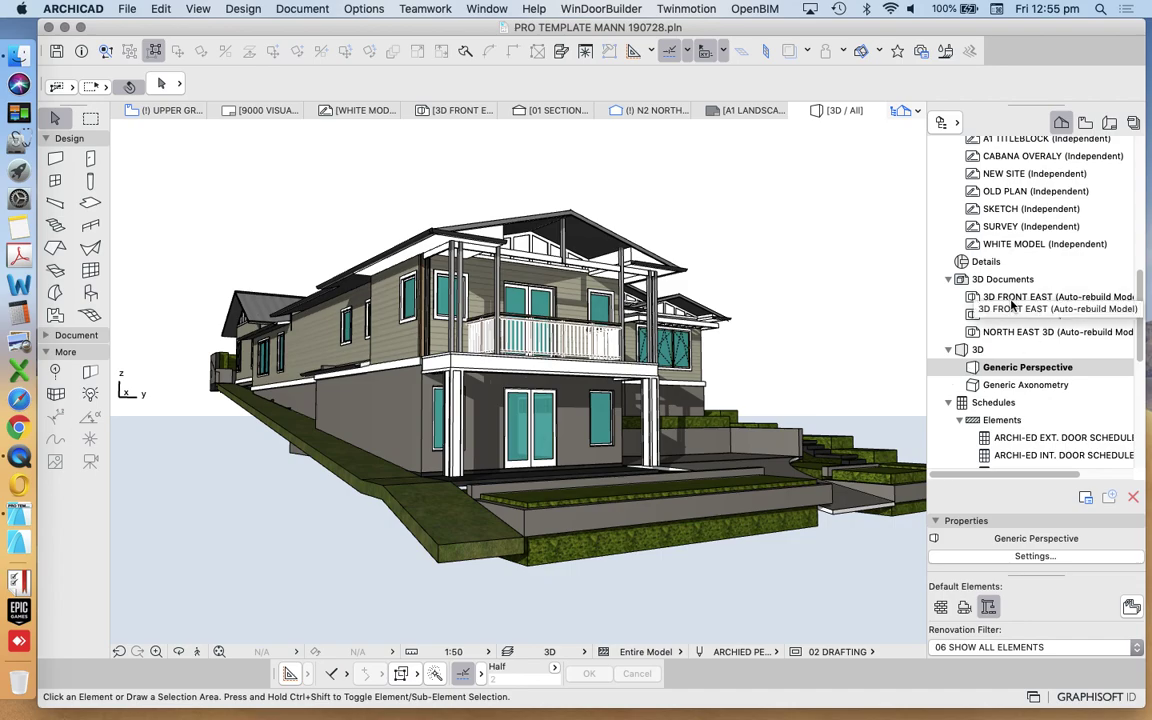
Redefine 3D FRONT EAST from the current Generic Perspective viewpoint and open the updated document.
right_click(1007, 300)
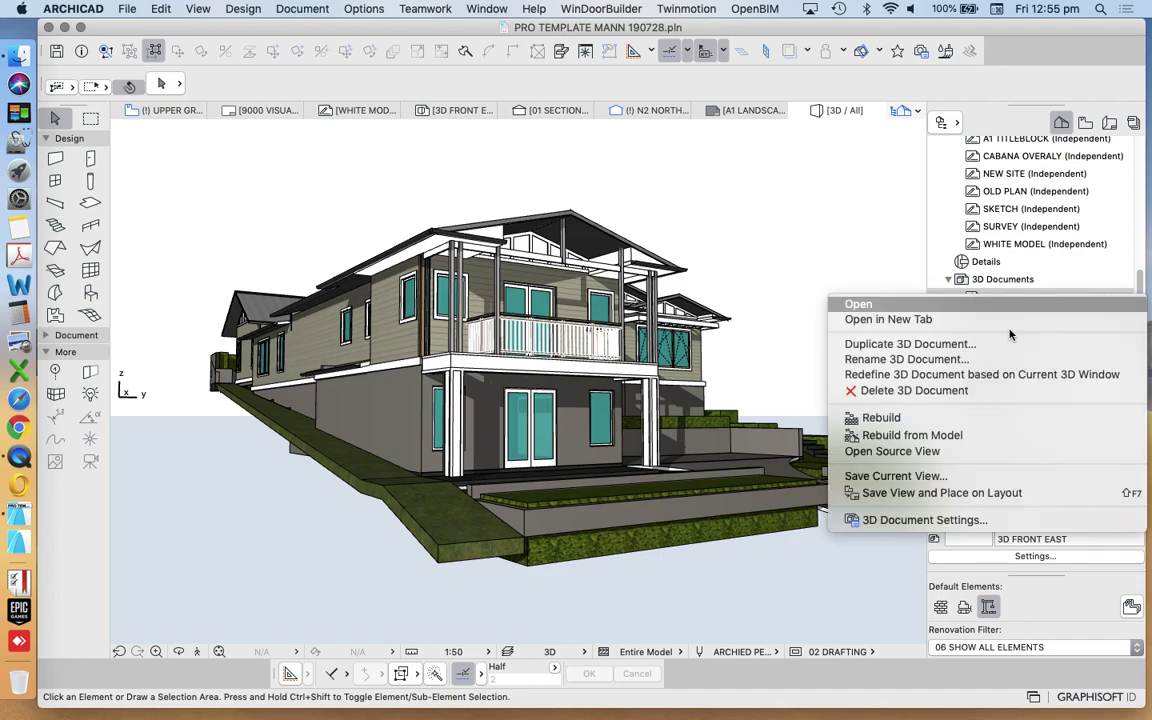
left_click(940, 519)
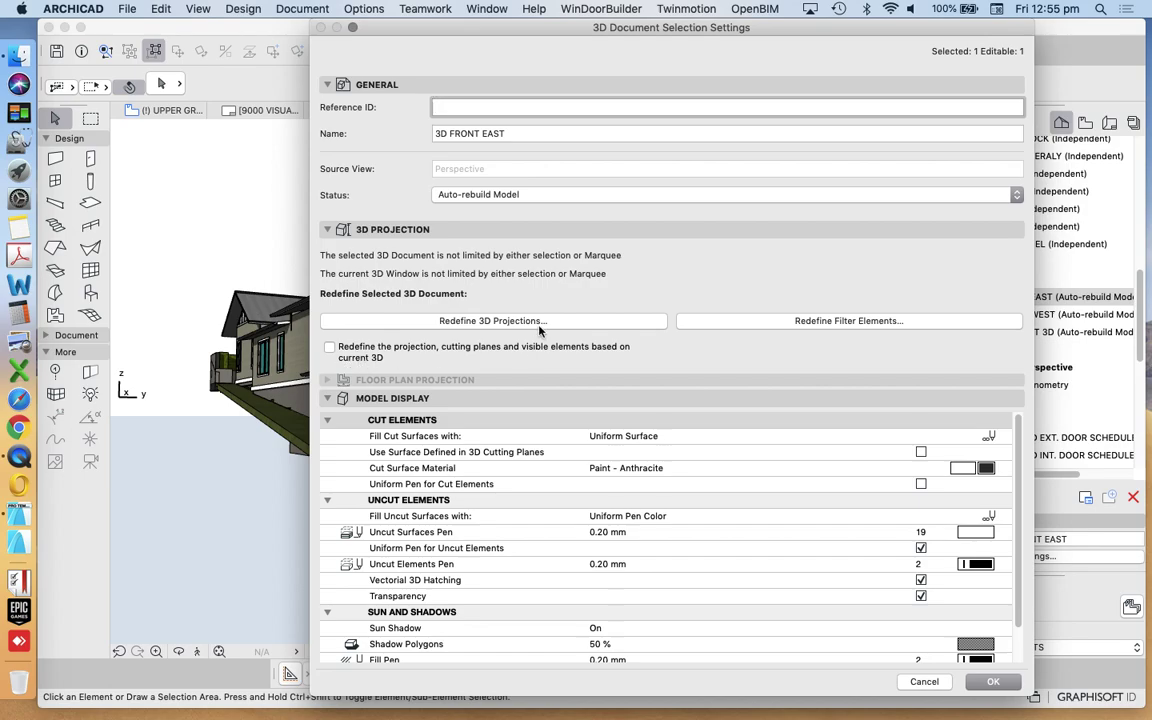
left_click(490, 320)
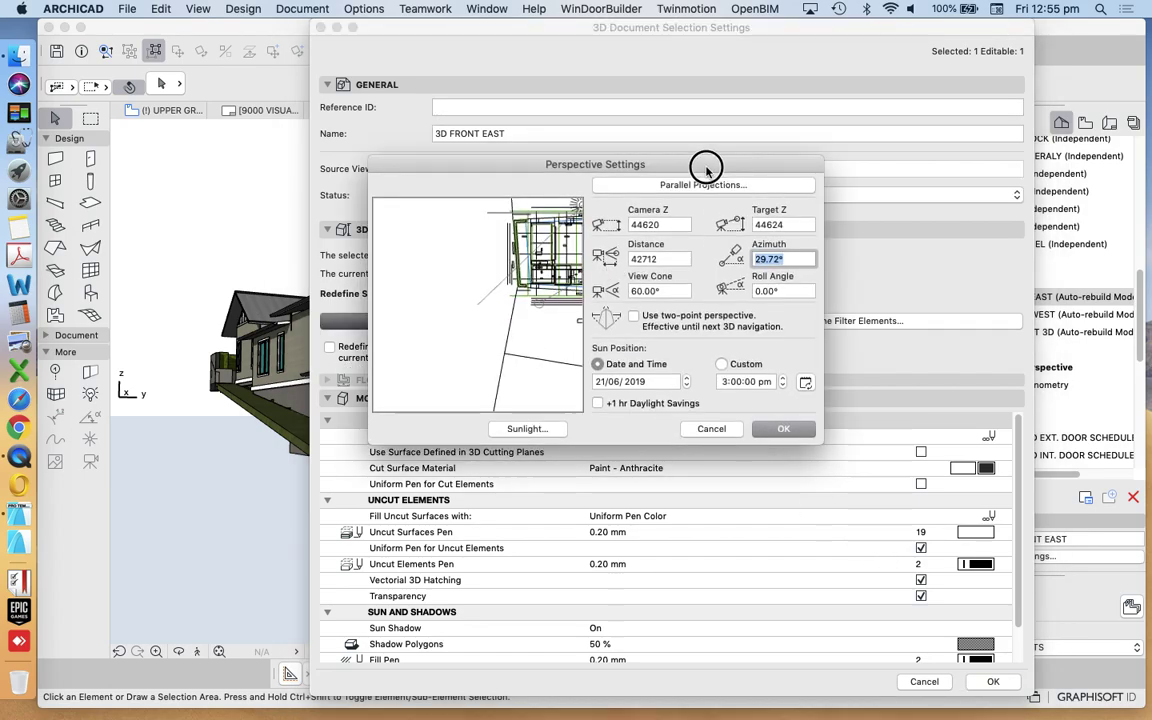
left_click_drag(705, 162, 757, 148)
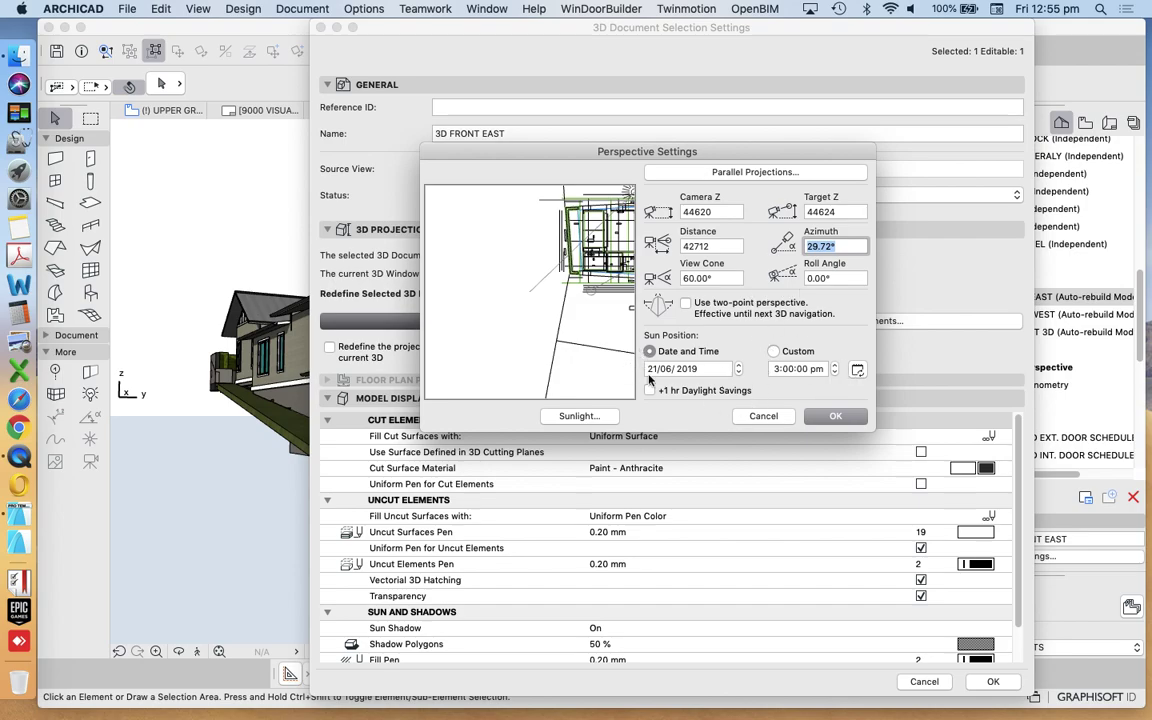
left_click(838, 417)
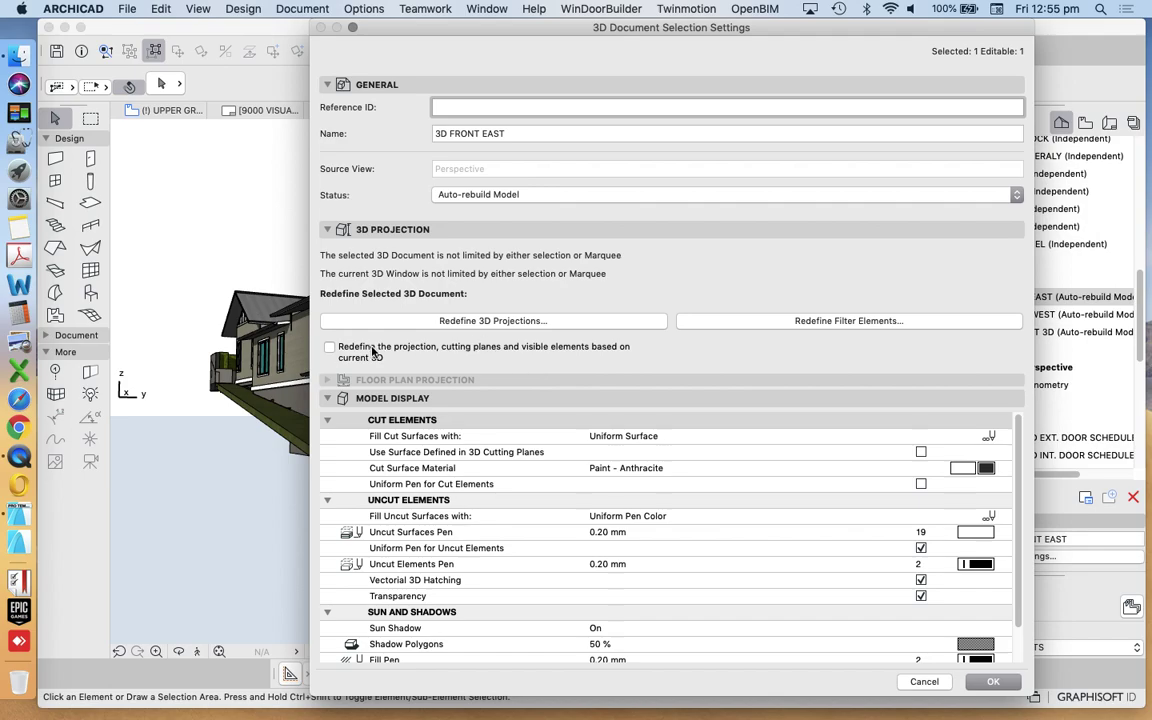
left_click(330, 348)
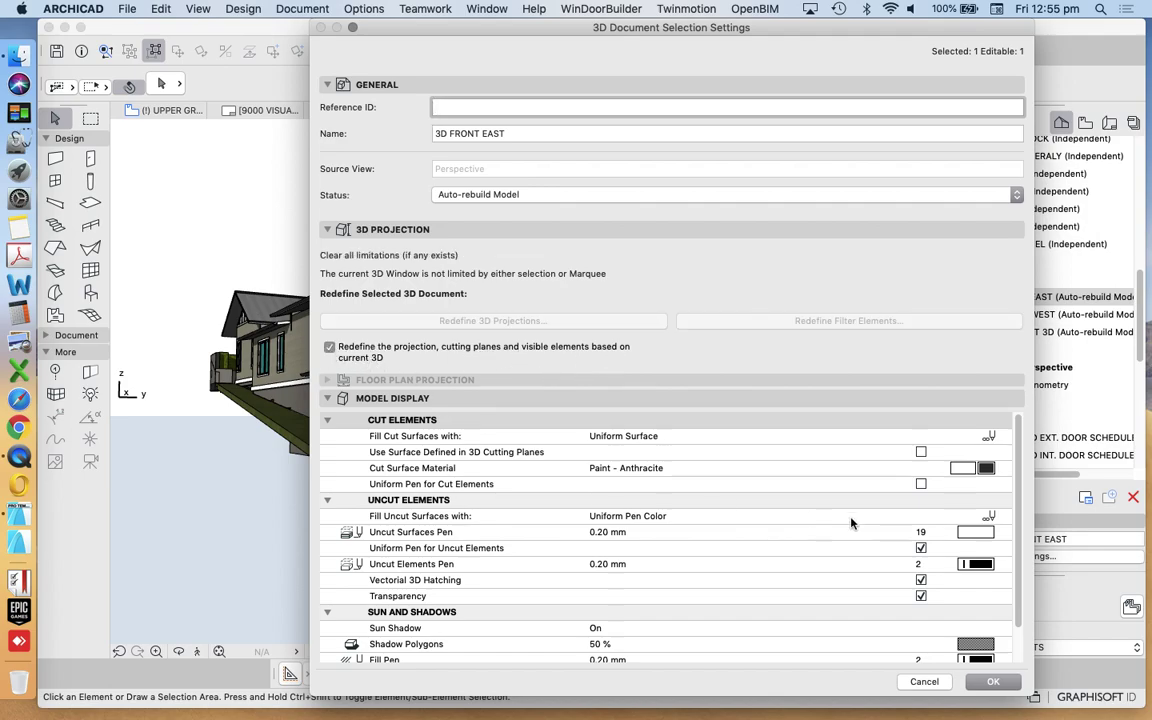
left_click(995, 683)
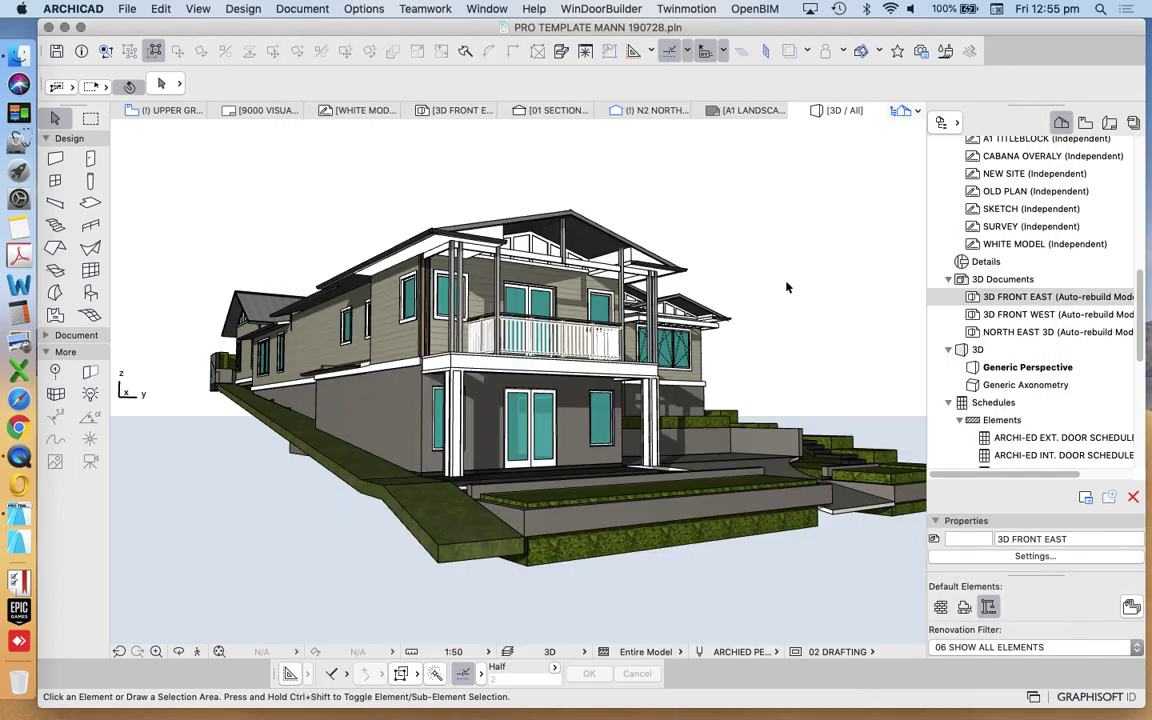
double_click(1018, 298)
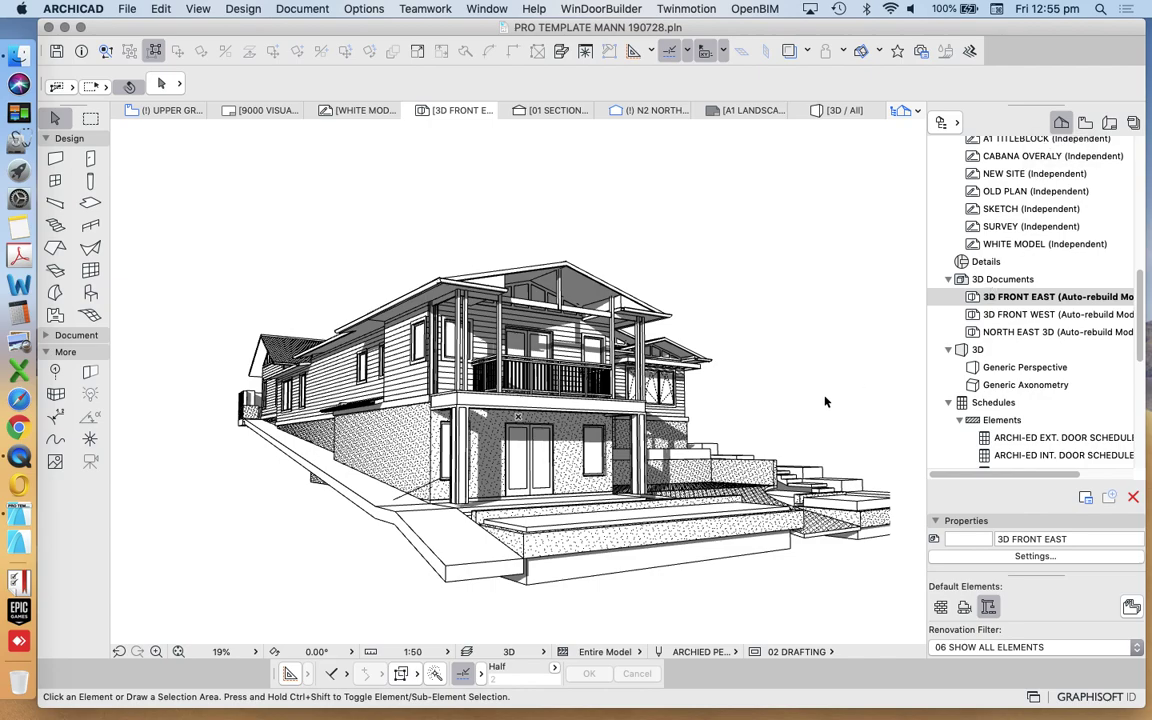
left_click(1088, 123)
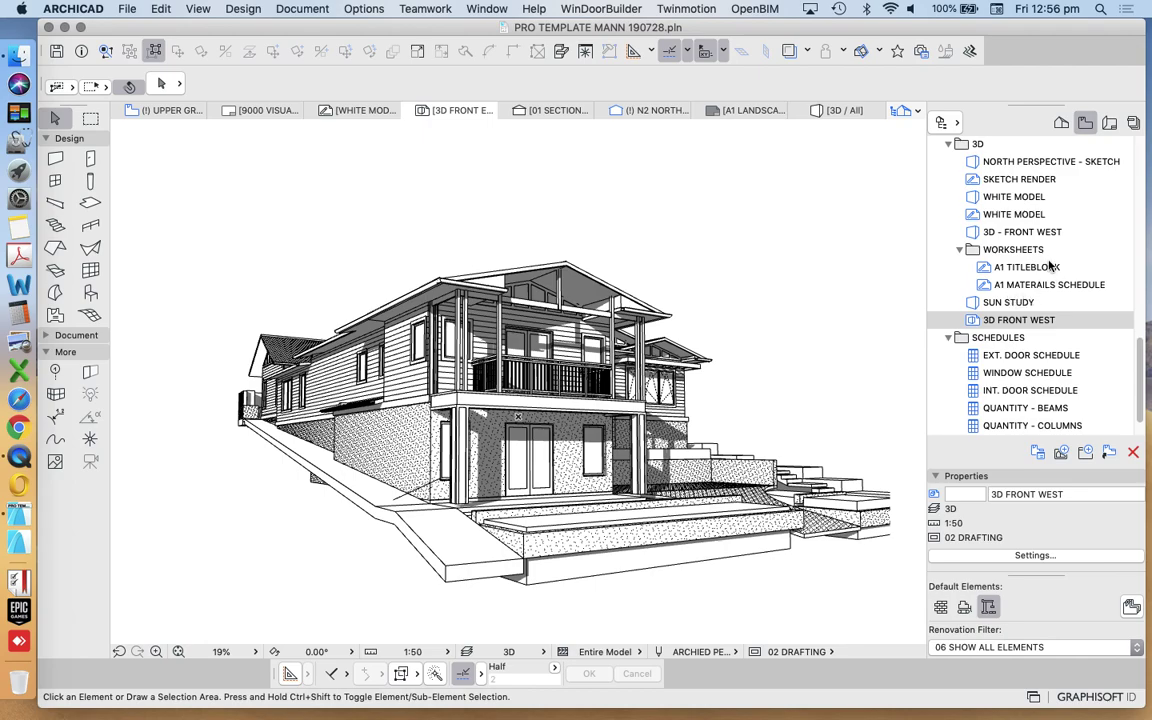
Move the WORKSHEETS folder below 3D FRONT WEST in the View Map.
scroll(1050, 265, "up", 1)
scroll(985, 185, "up", 2)
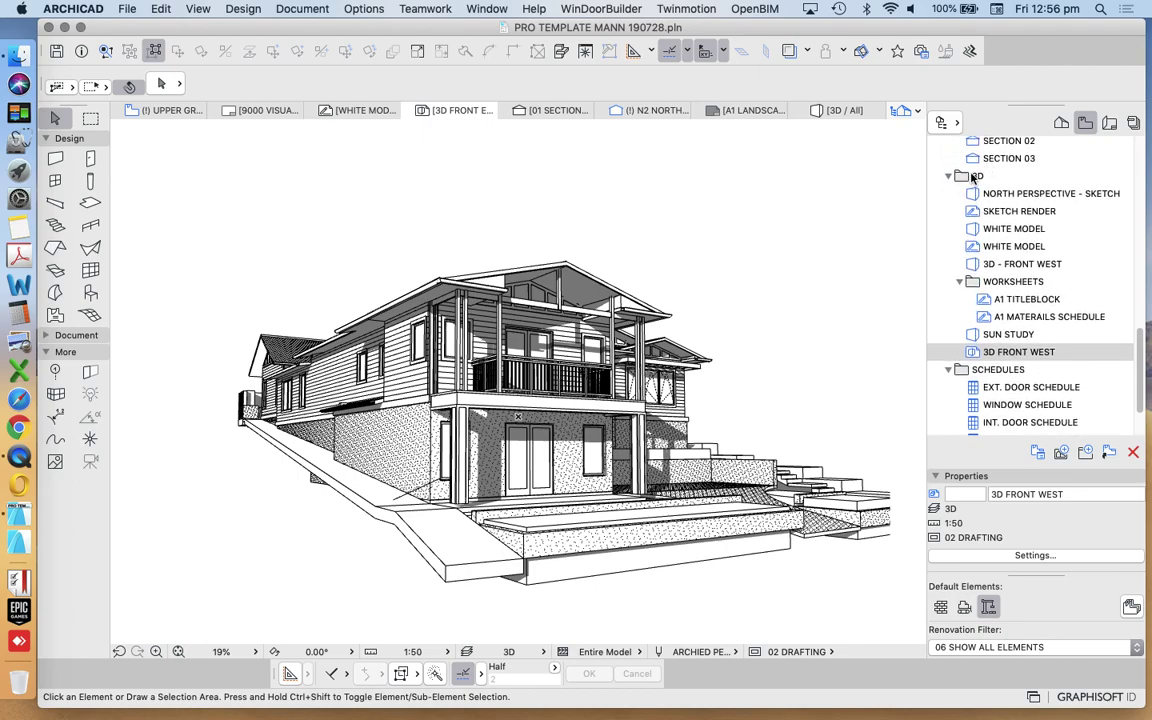
left_click(958, 282)
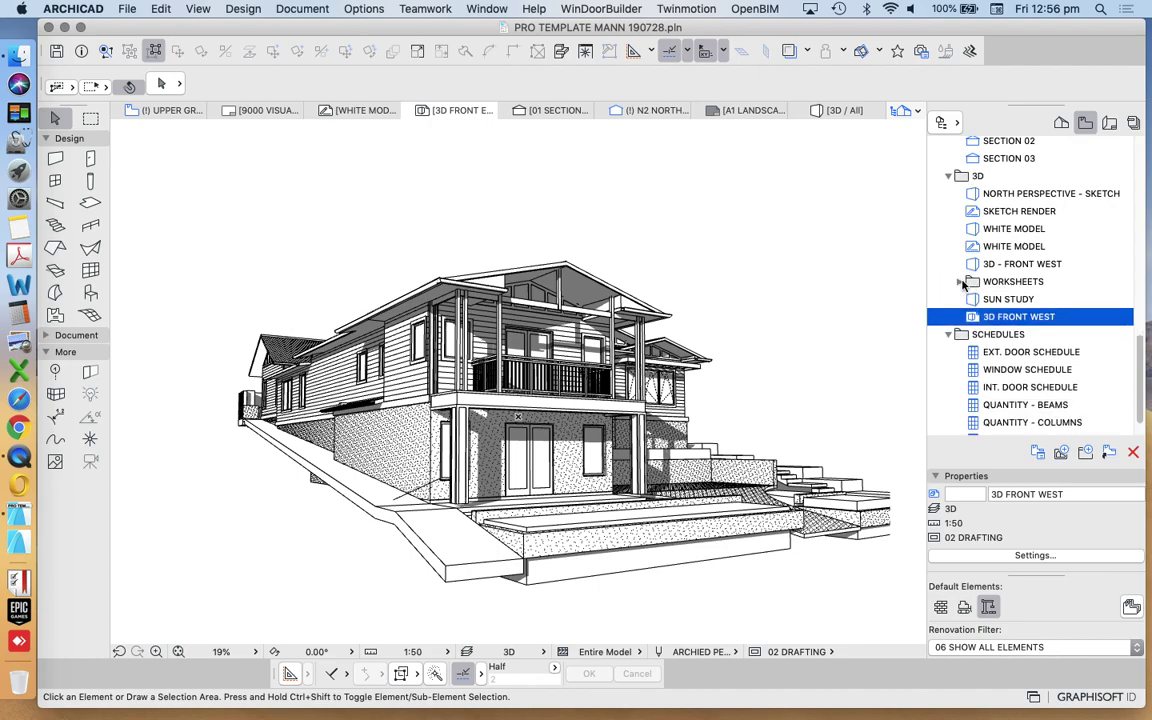
left_click(960, 282)
left_click_drag(975, 285, 956, 358)
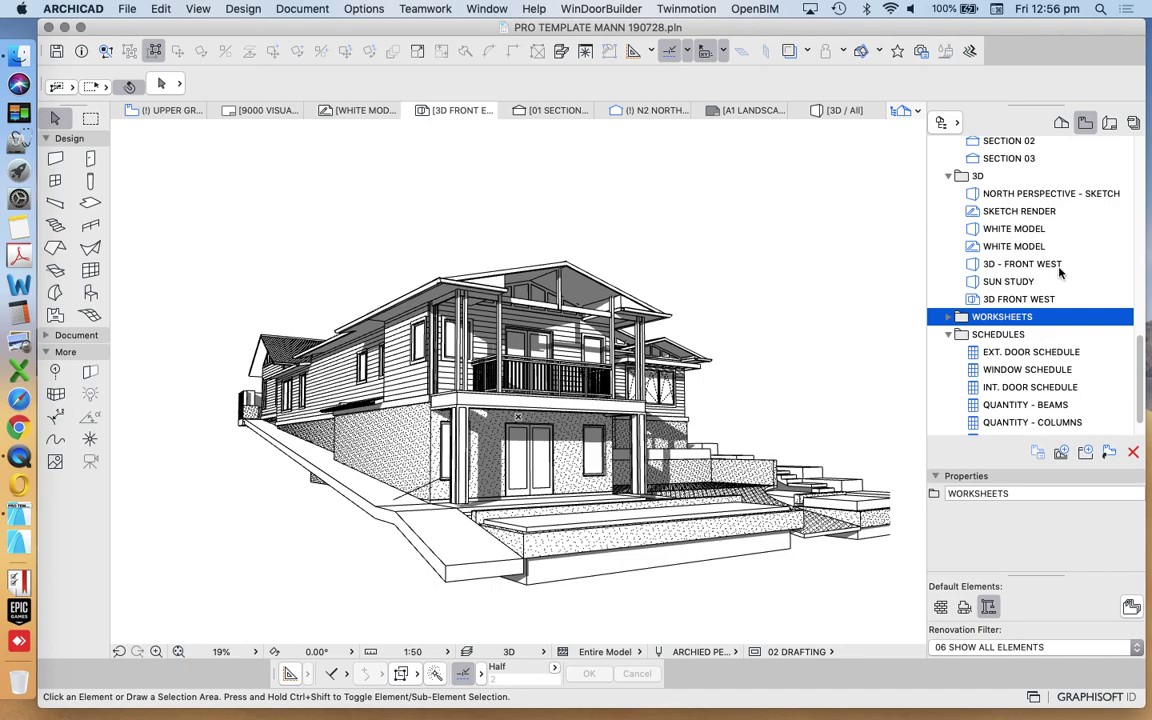
Save the current 3D FRONT EAST document as a view in the 3D folder.
left_click(960, 178)
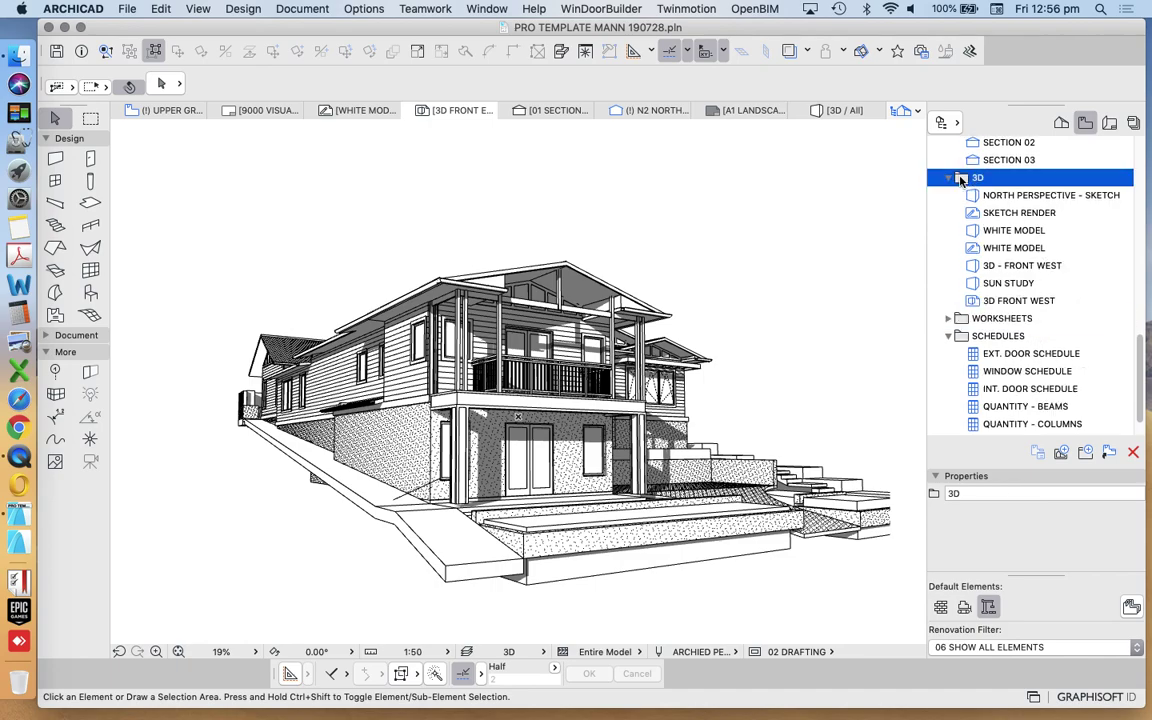
right_click(960, 178)
left_click(1023, 185)
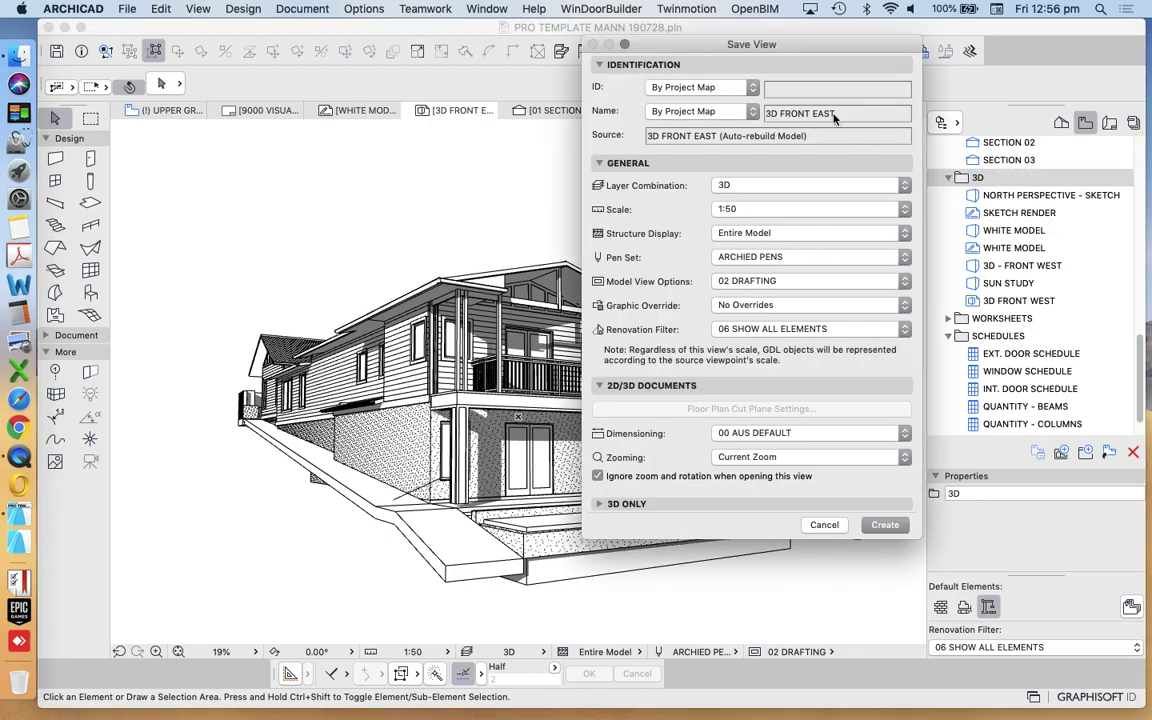
left_click(893, 525)
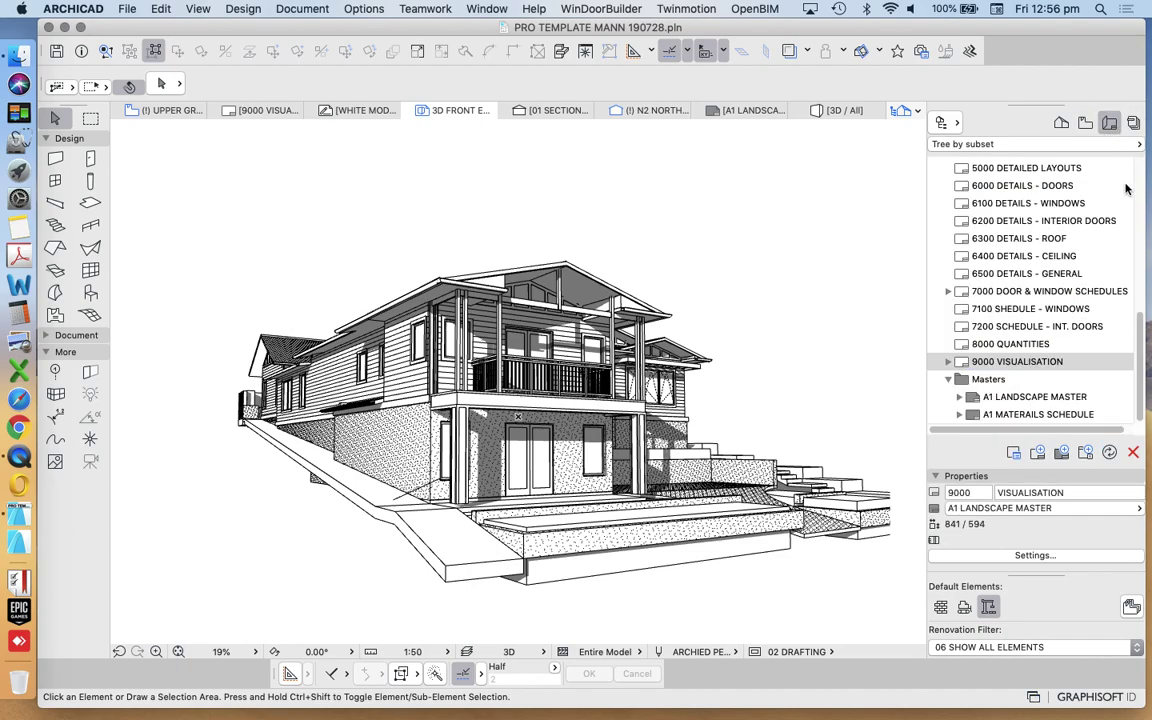
Open the 9000 VISUALISATION layout and create a new layout in the Layout Book.
left_click(1109, 122)
double_click(1030, 362)
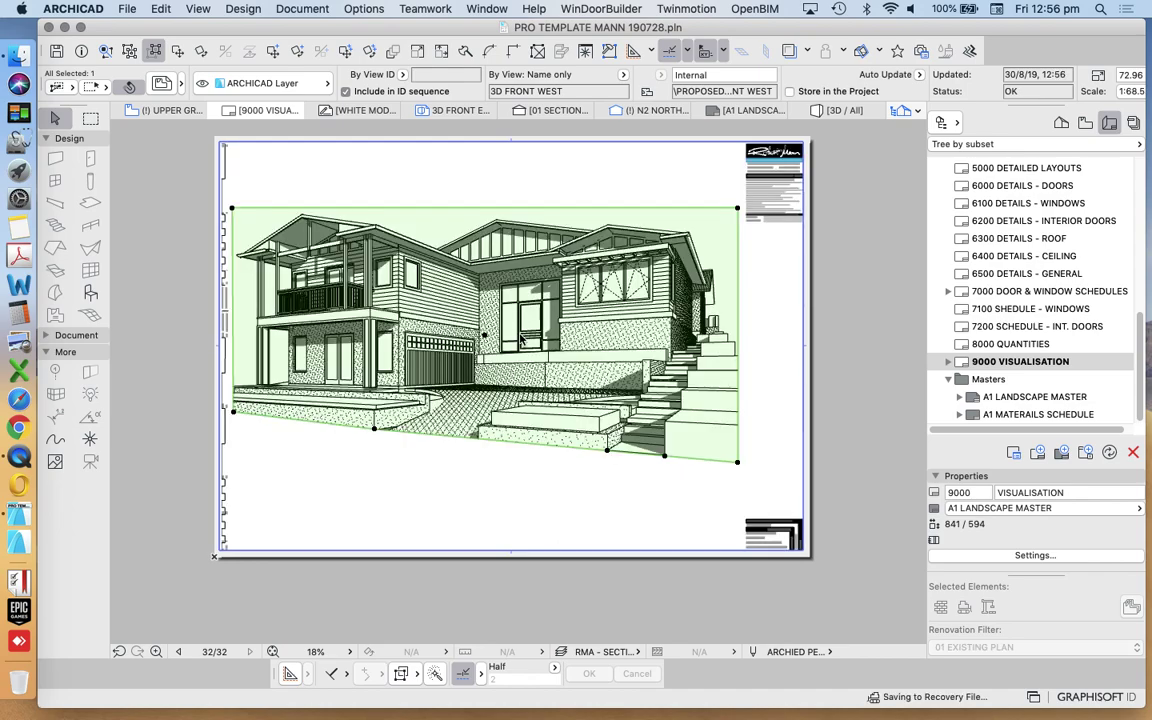
left_click(461, 504)
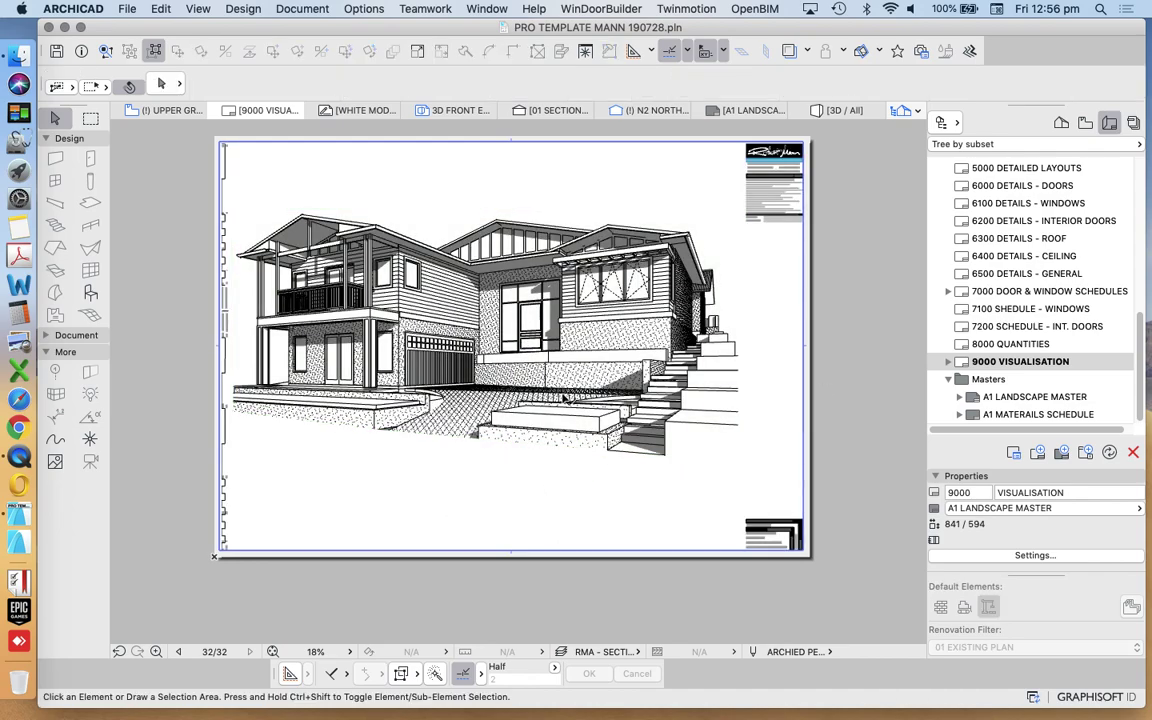
scroll(511, 358, "down", 3)
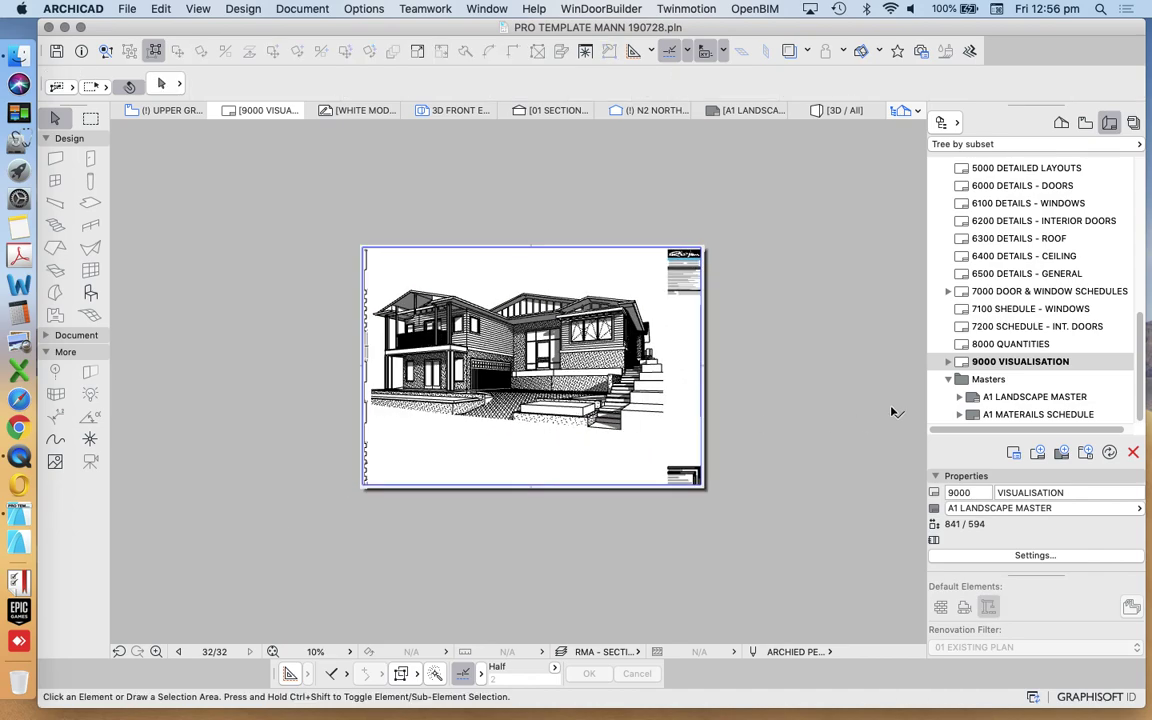
right_click(1015, 364)
left_click(1045, 410)
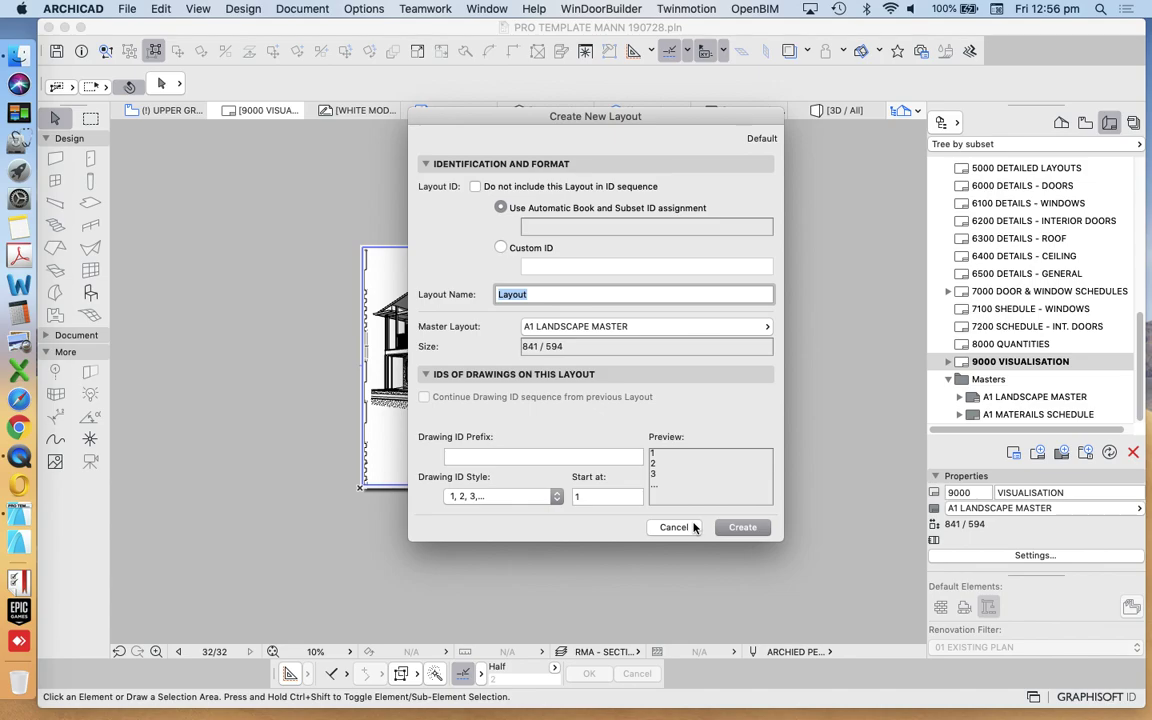
left_click(743, 527)
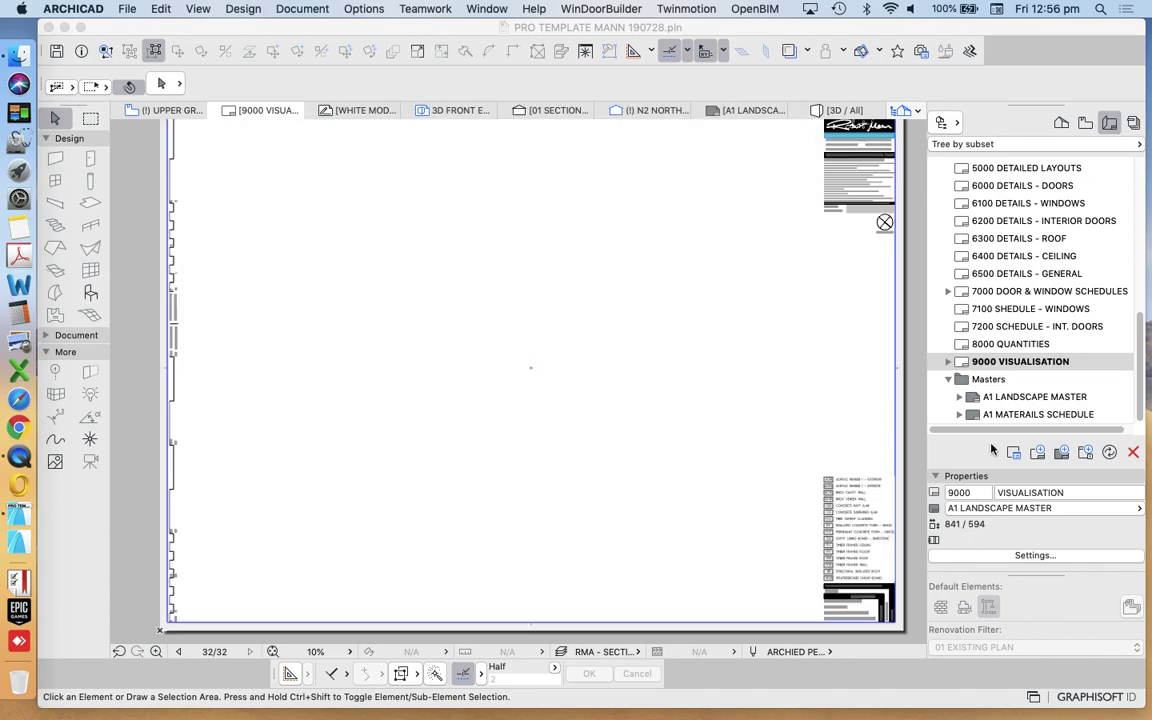
Keep A1 LANDSCAPE MASTER as the new layout's master and switch to a custom layout ID.
right_click(999, 381)
left_click(1040, 531)
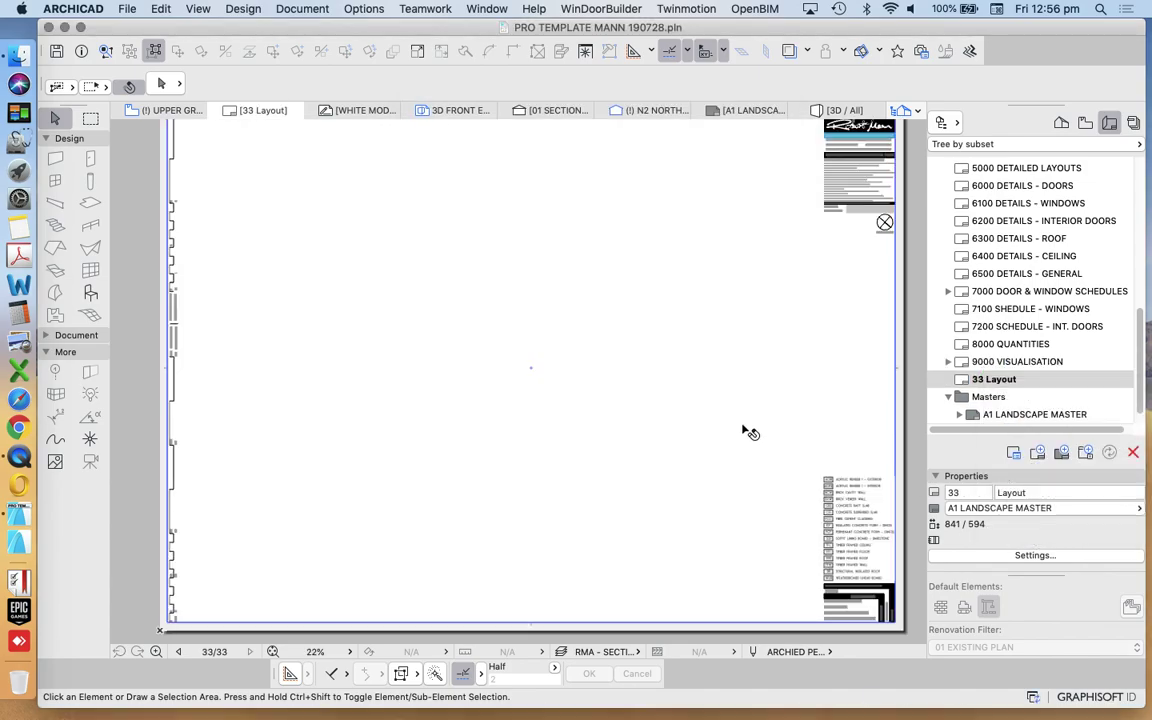
left_click(580, 256)
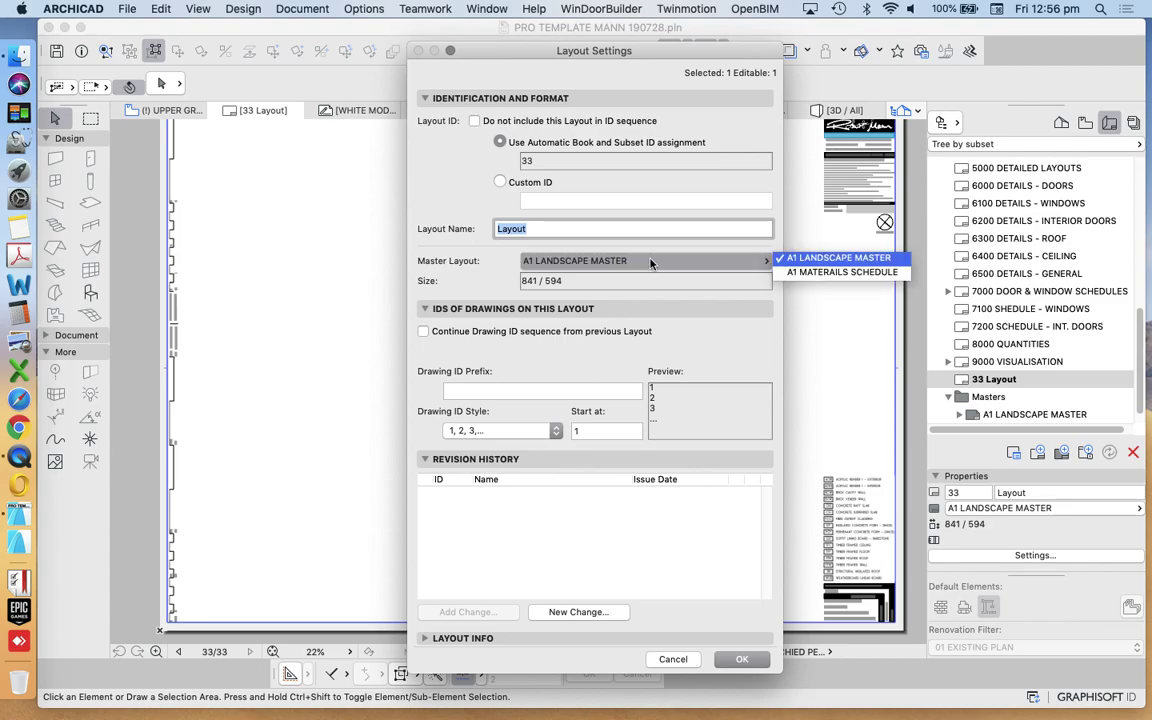
left_click(598, 230)
left_click(500, 182)
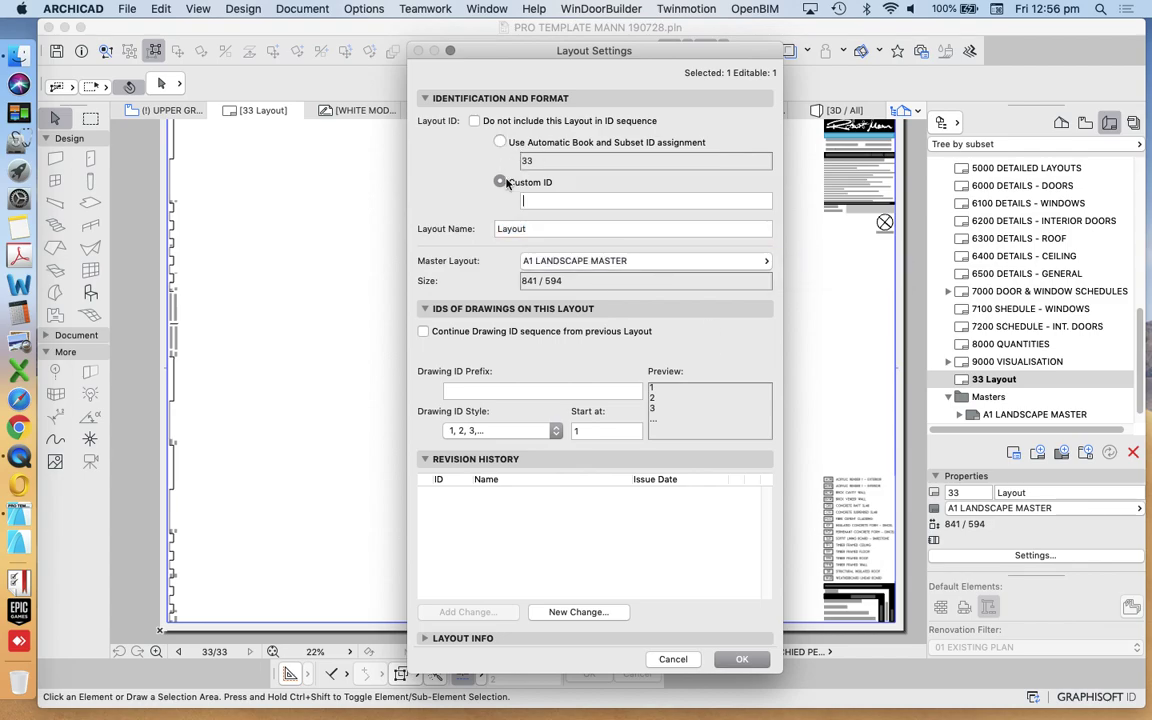
left_click(742, 659)
Rename the new layout with ID A9001 and name VIS.
right_click(987, 380)
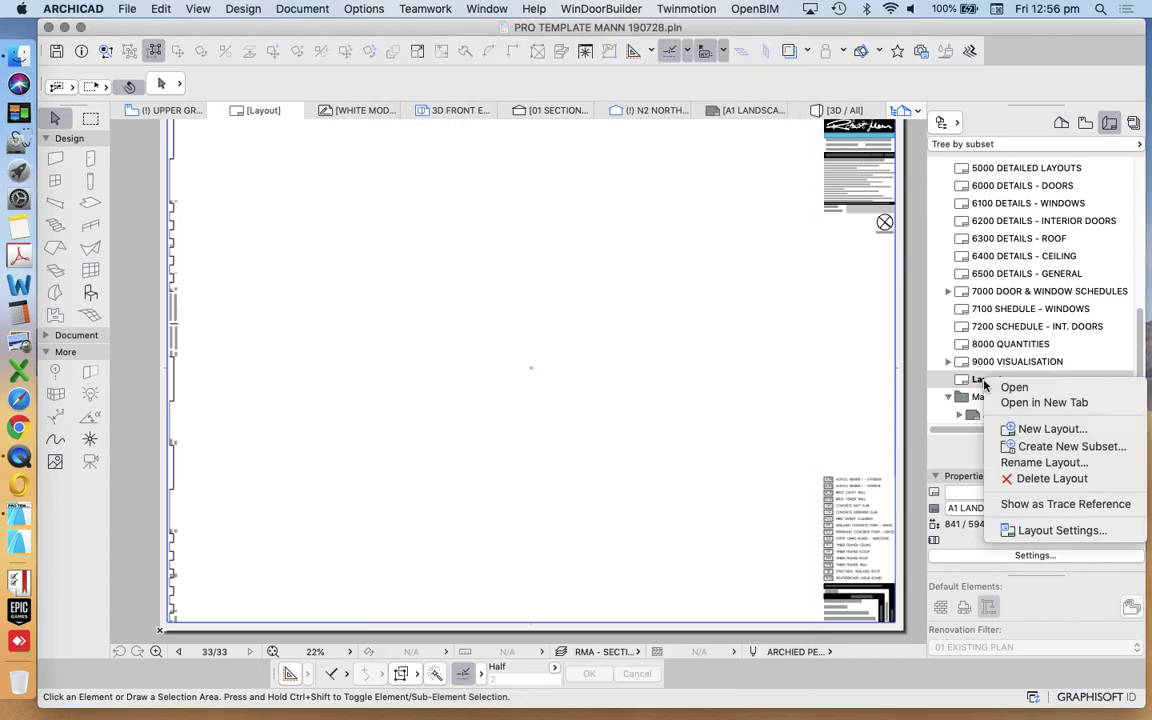
left_click(1036, 463)
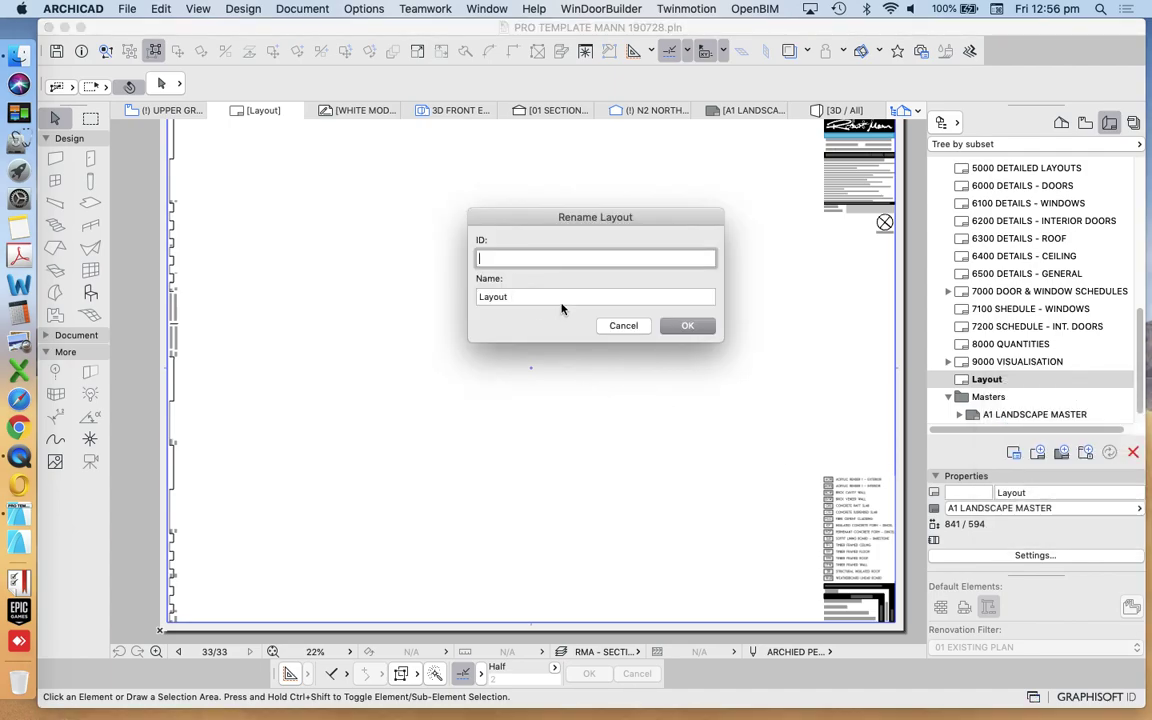
type("A9001")
key("Tab")
type("VIS")
key("Return")
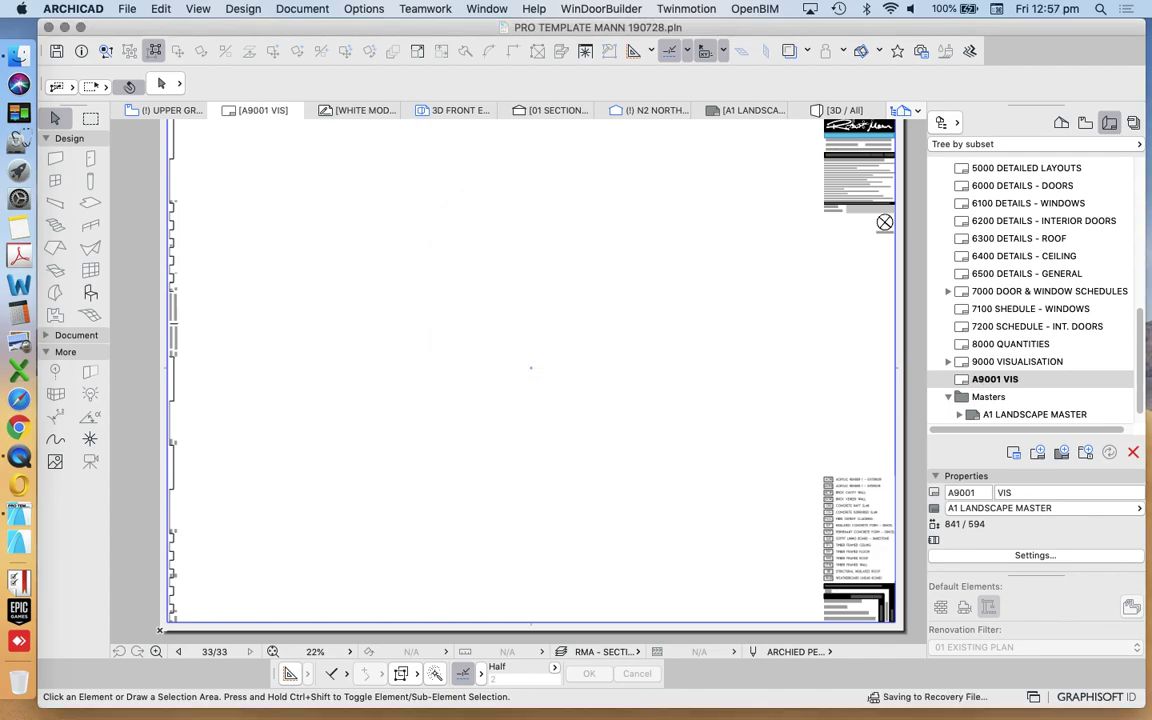
scroll(622, 383, "down", 5)
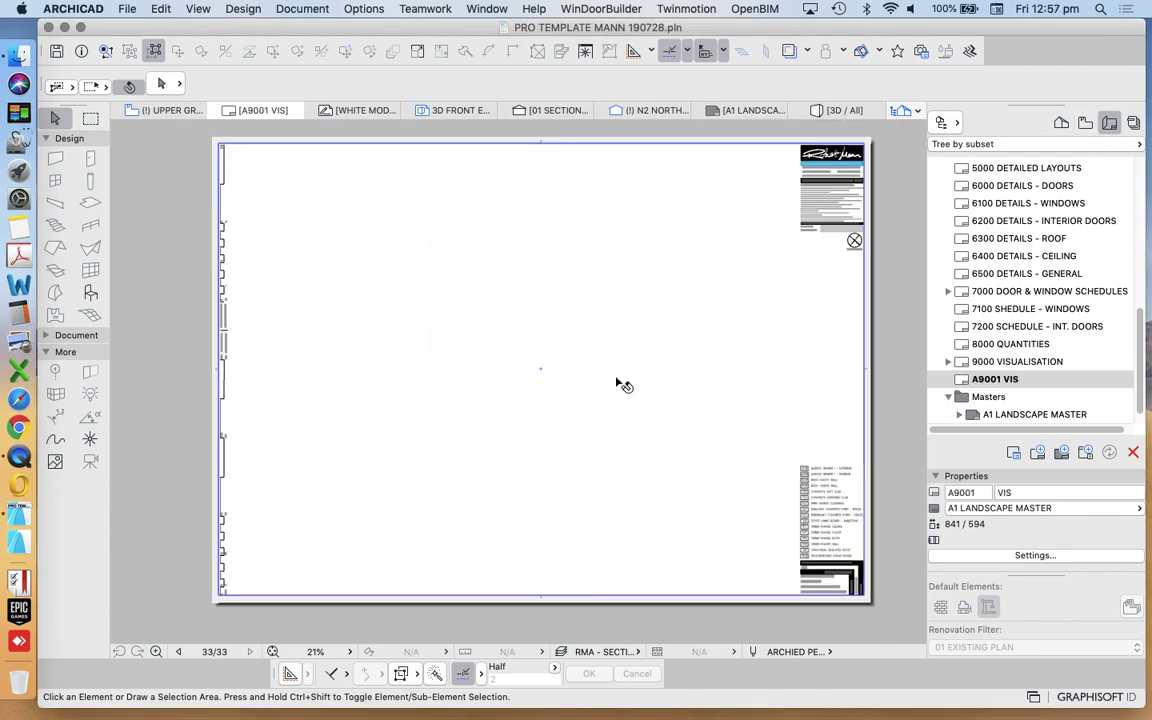
left_click(1085, 122)
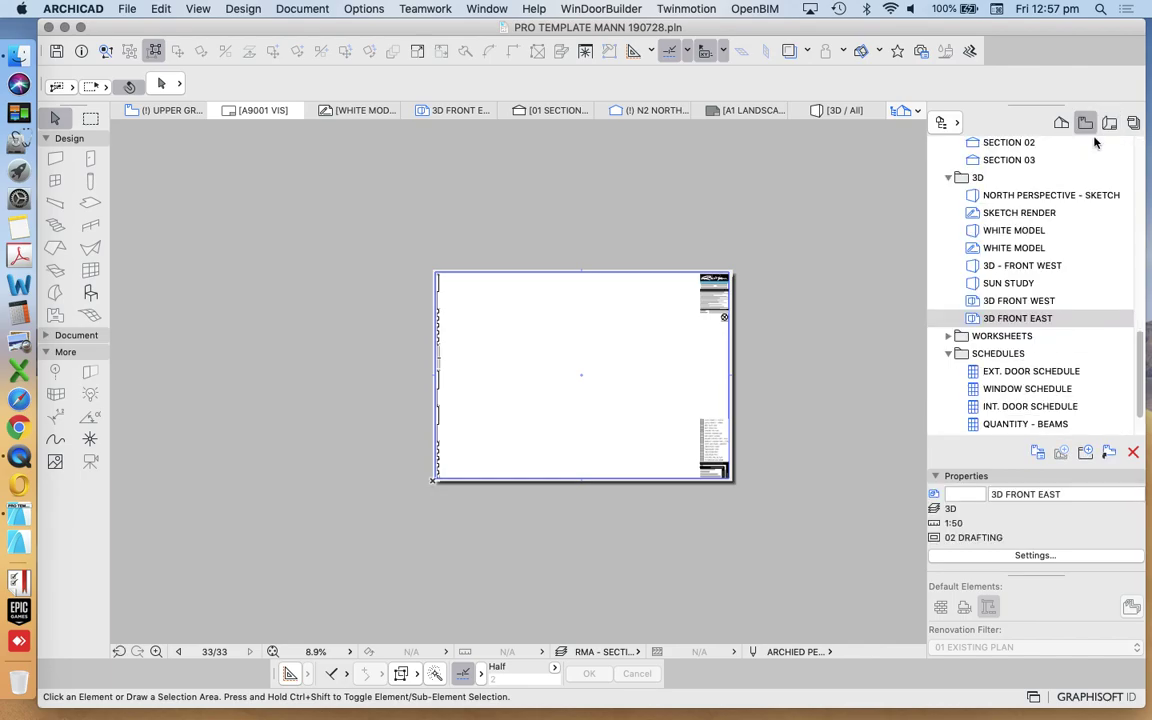
left_click(1013, 304)
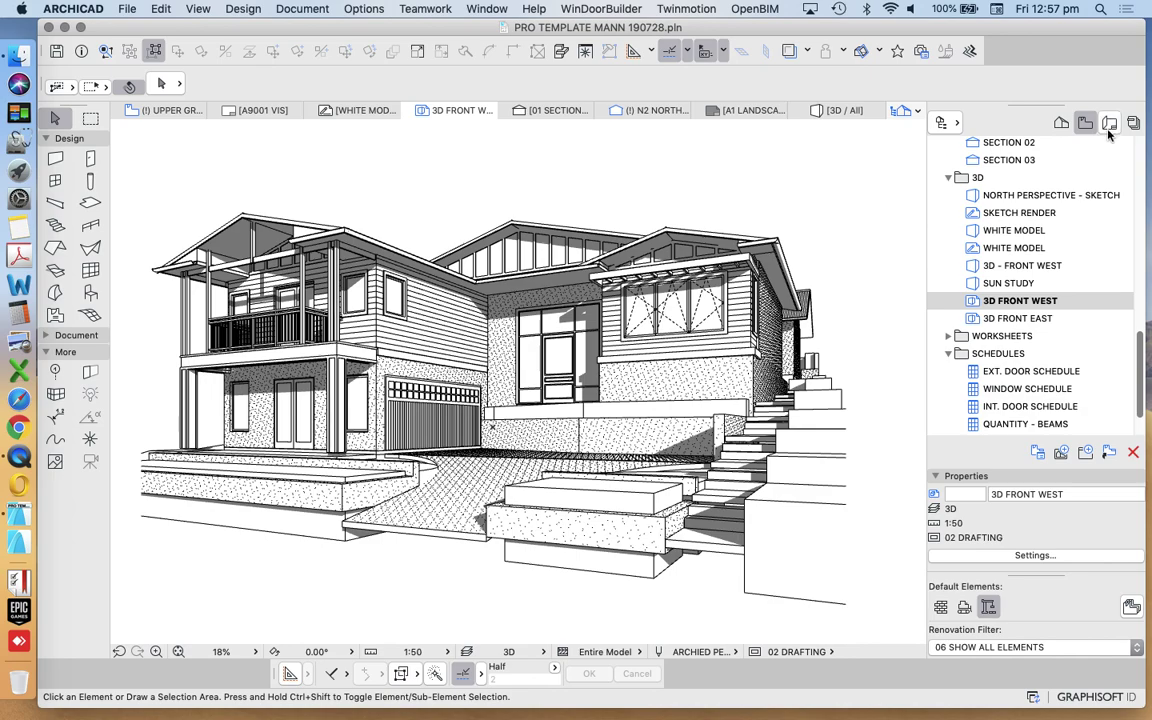
left_click(1109, 122)
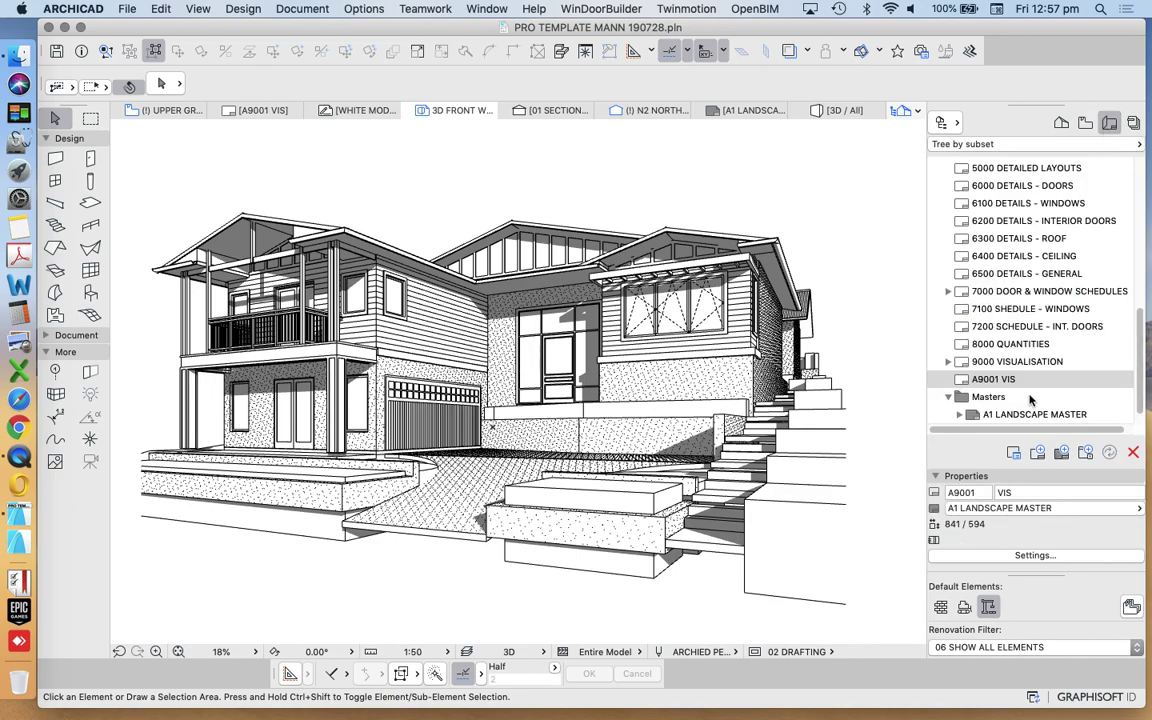
double_click(1018, 362)
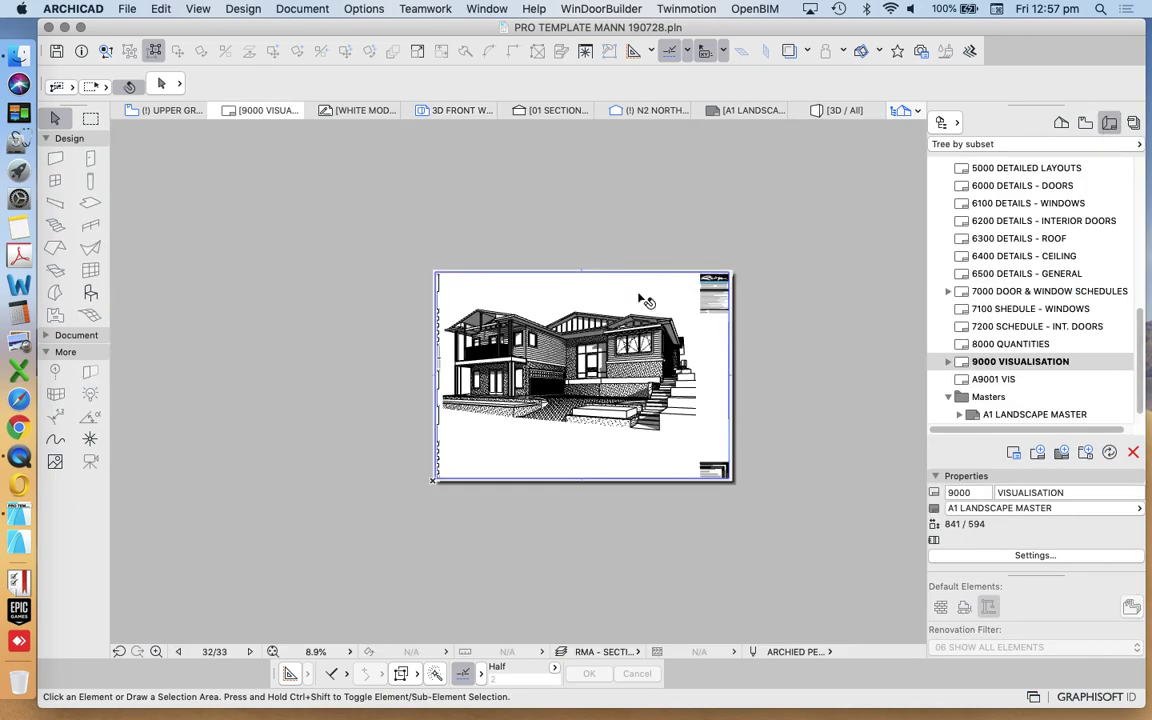
left_click(580, 332)
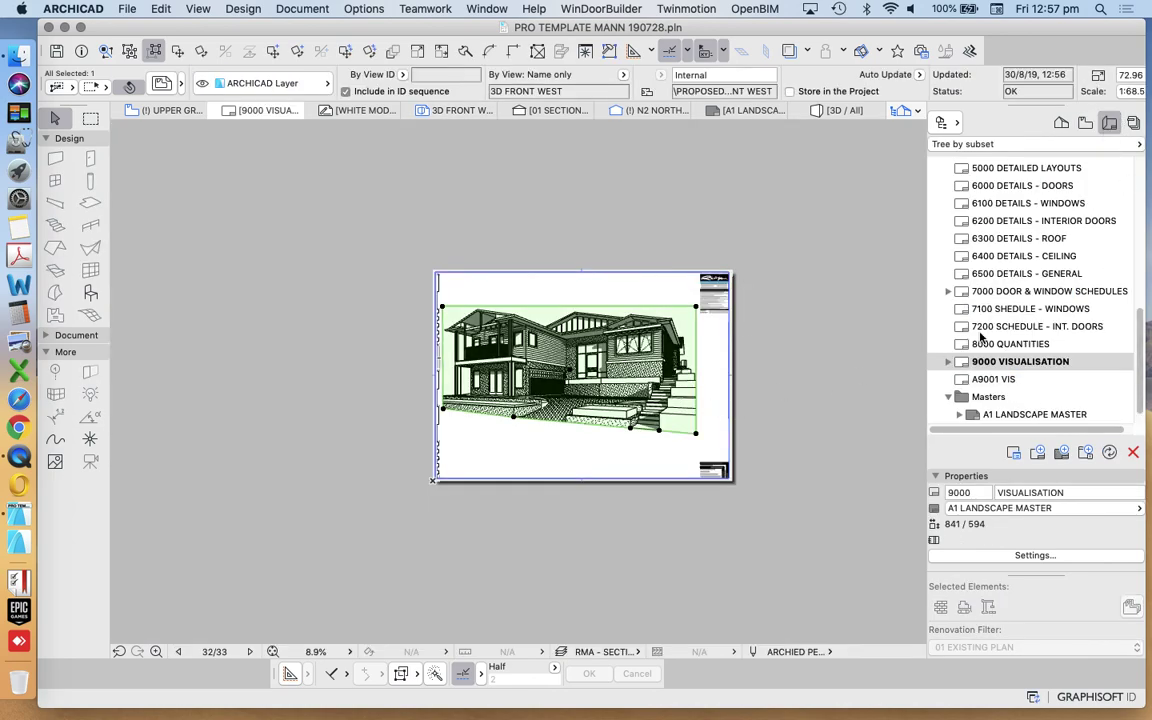
double_click(988, 379)
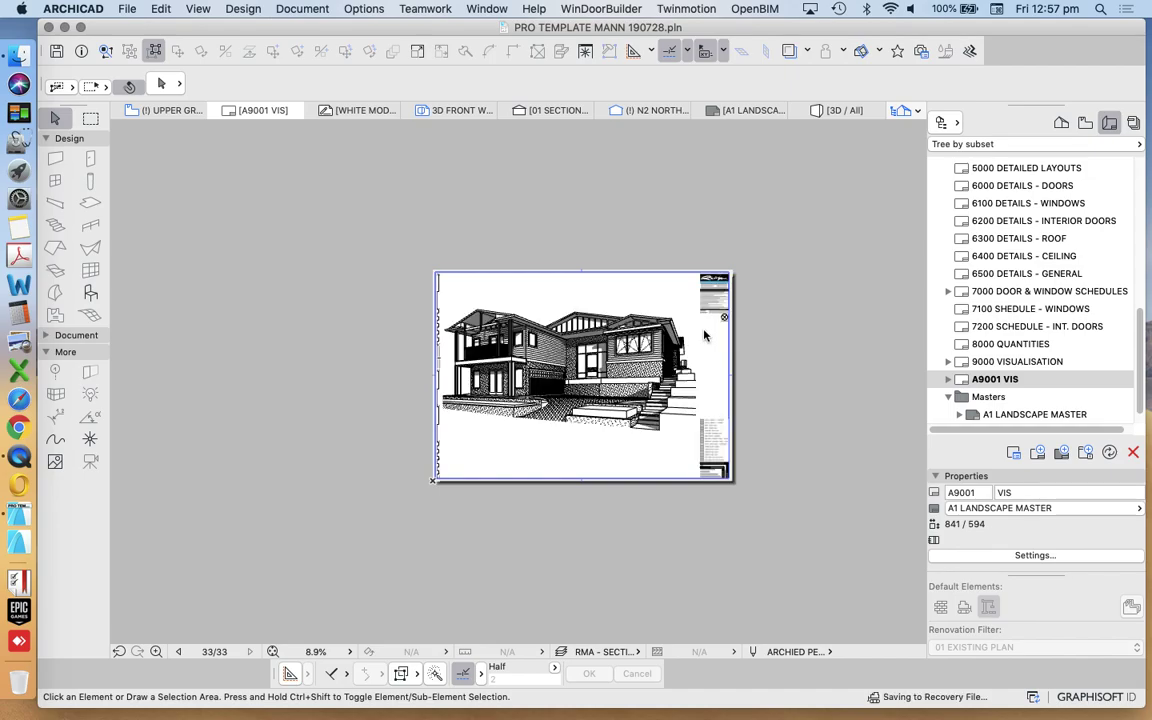
left_click(588, 310)
right_click(670, 210)
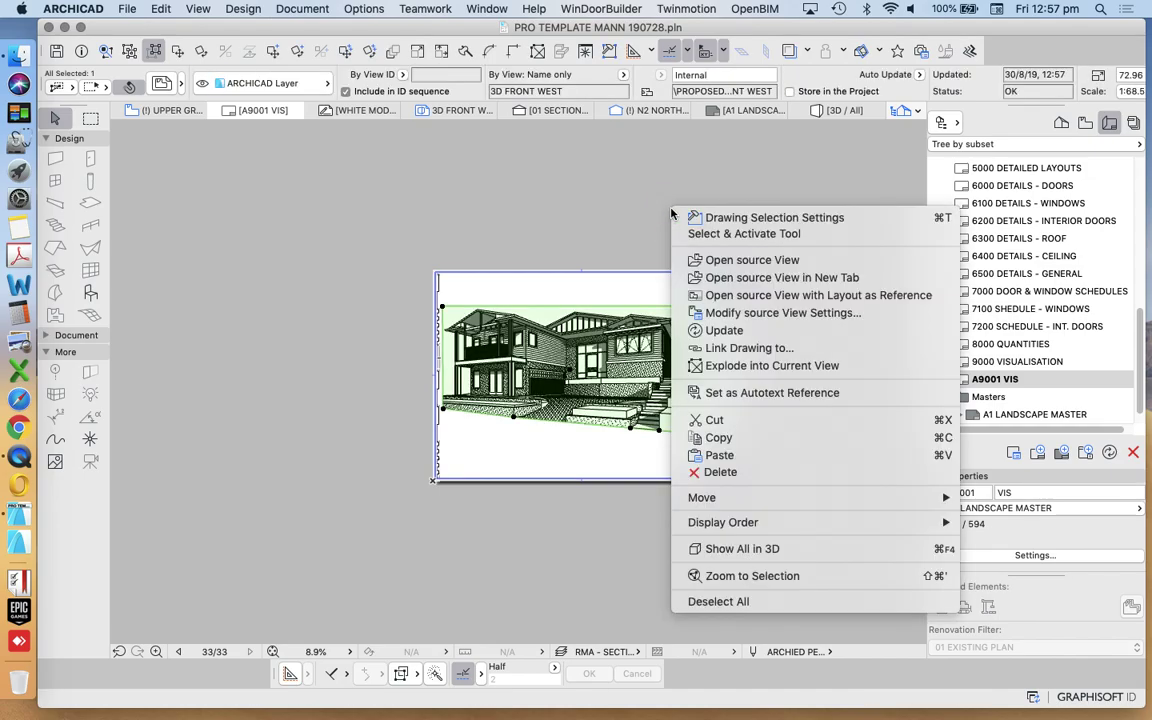
left_click(766, 349)
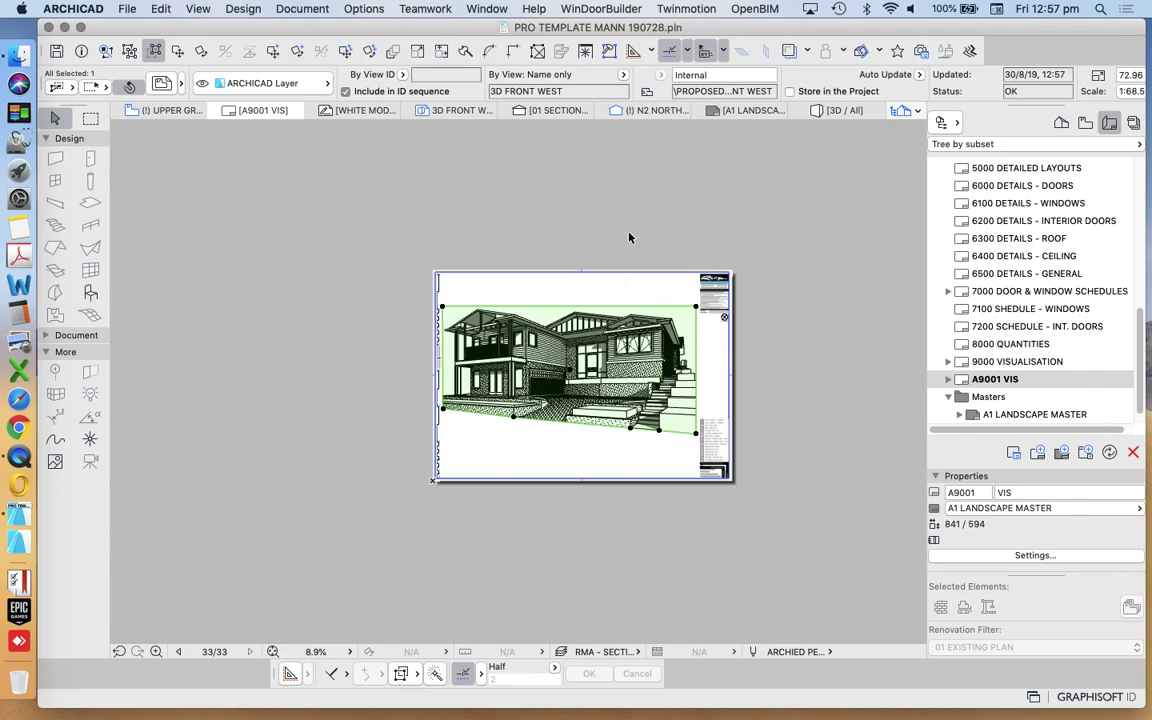
right_click(597, 208)
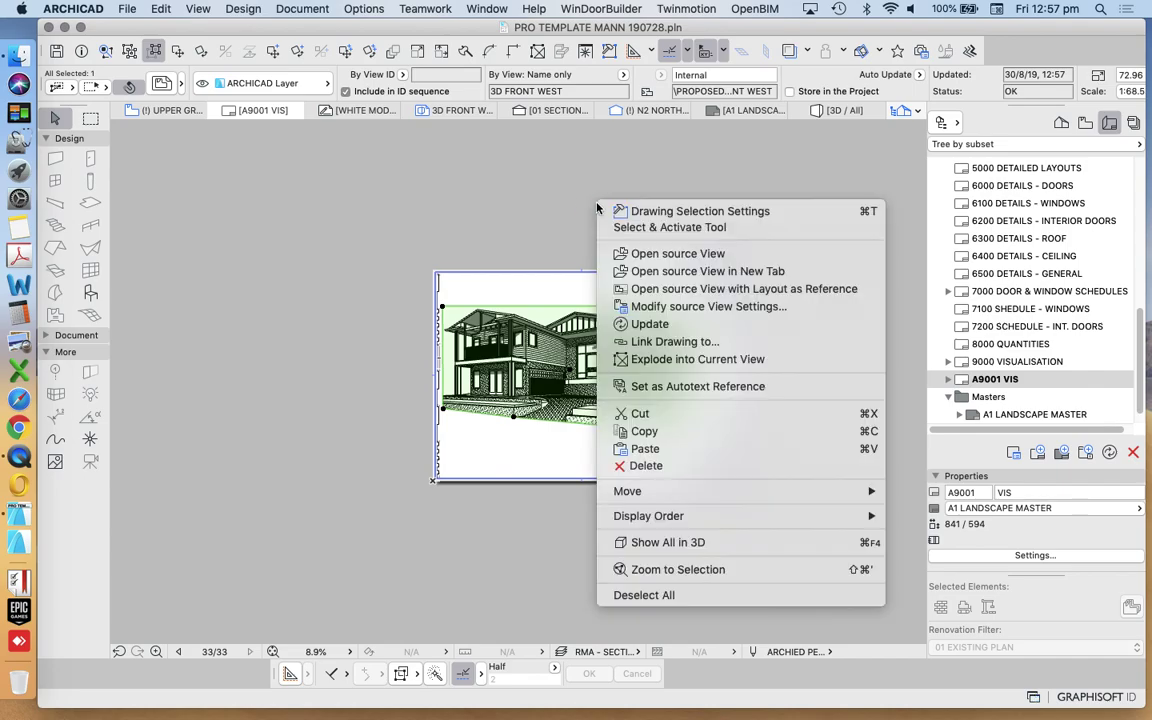
left_click(715, 338)
scroll(733, 363, "down", 15)
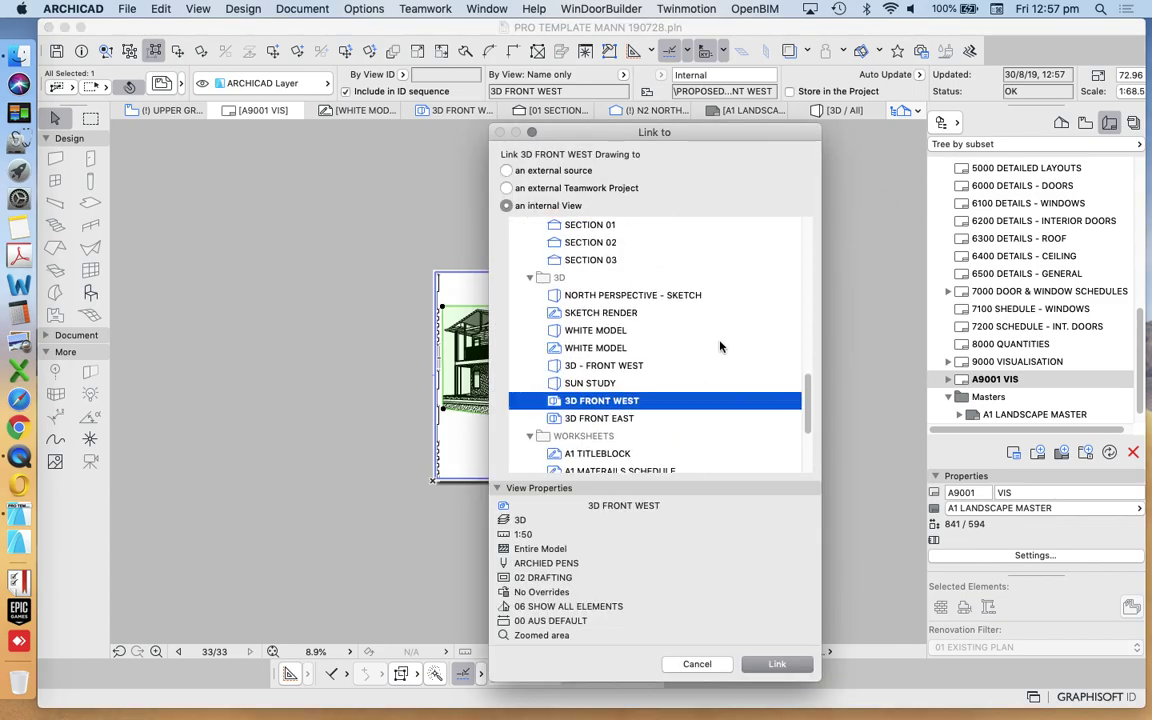
left_click(648, 349)
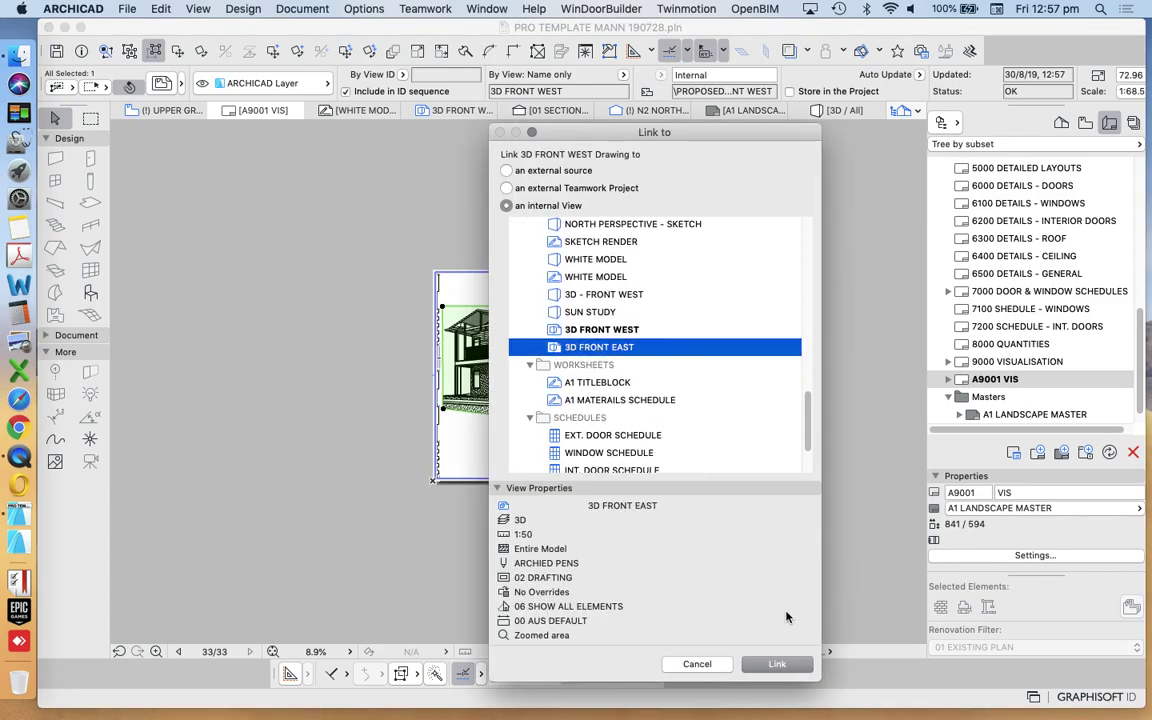
left_click(784, 670)
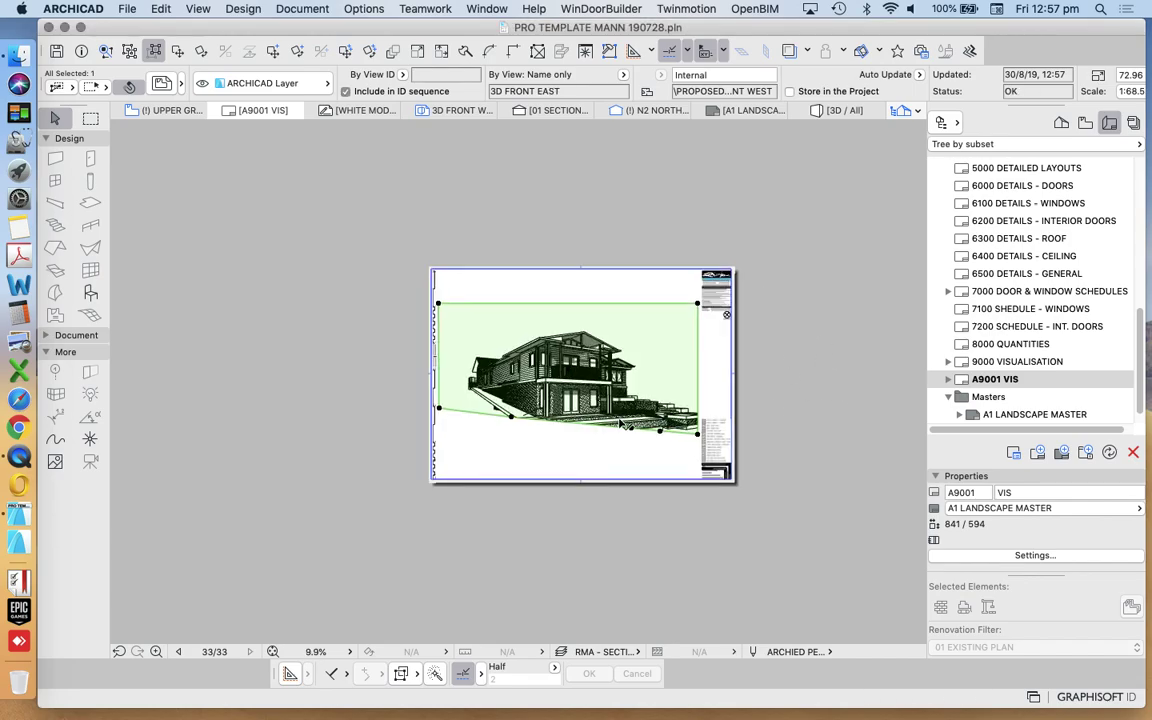
scroll(603, 430, "up", 3)
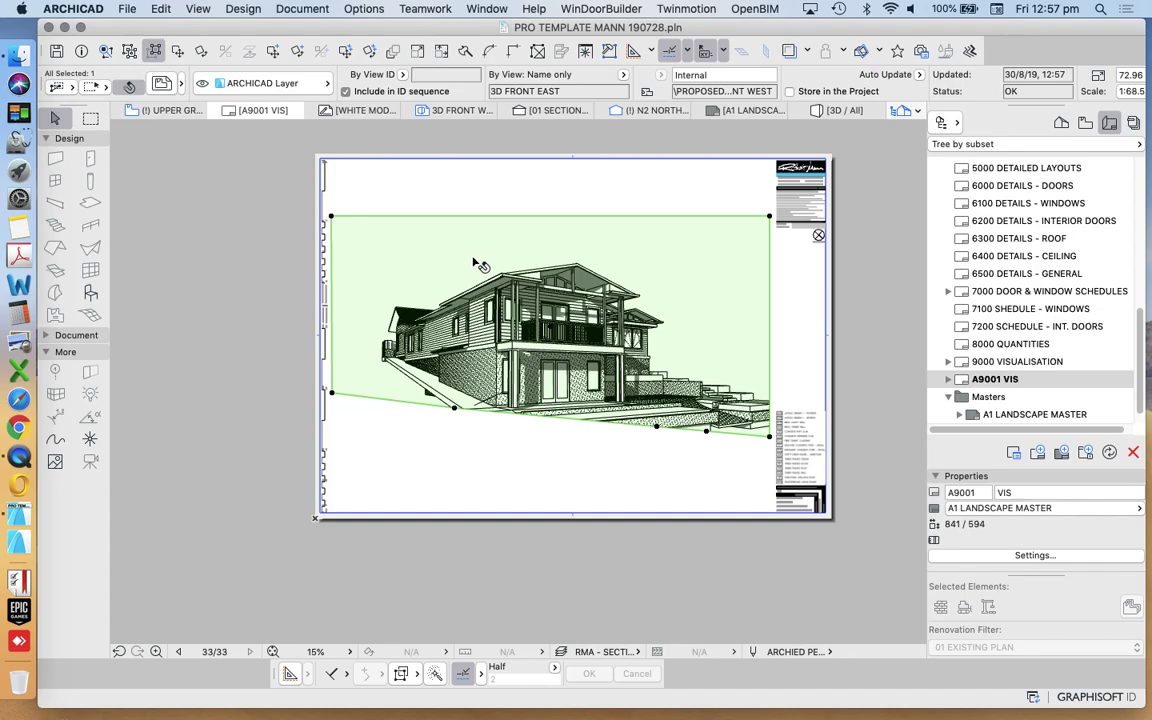
scroll(533, 364, "down", 3)
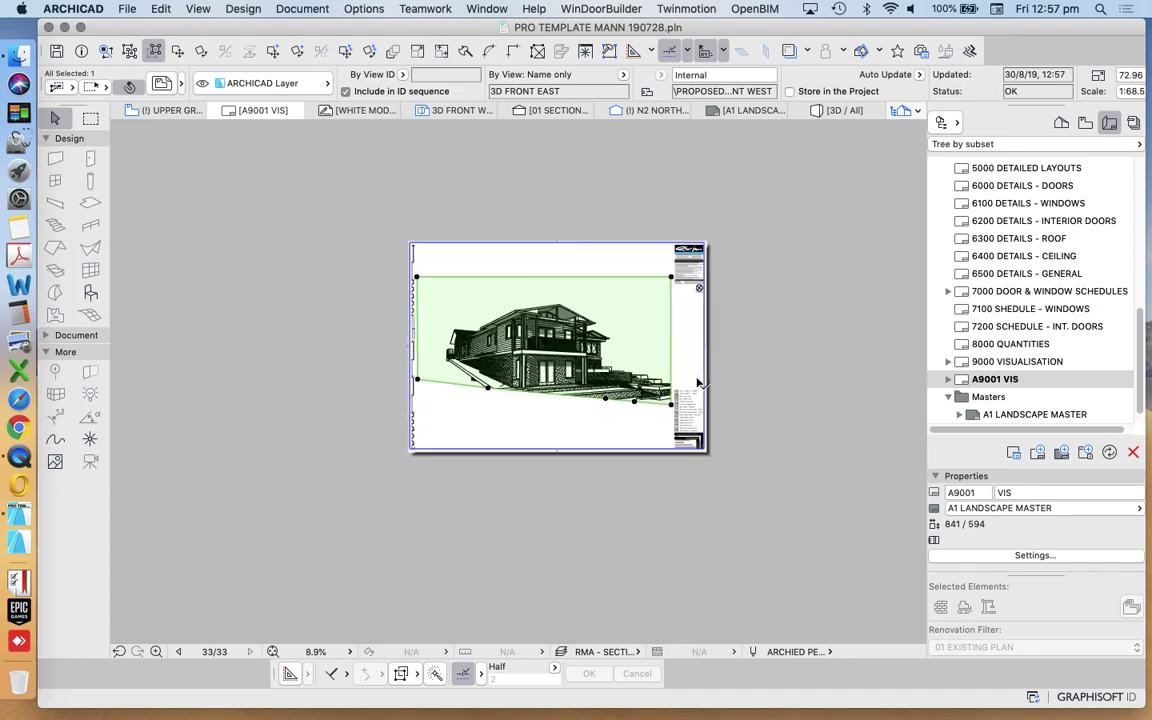
scroll(619, 369, "up", 3)
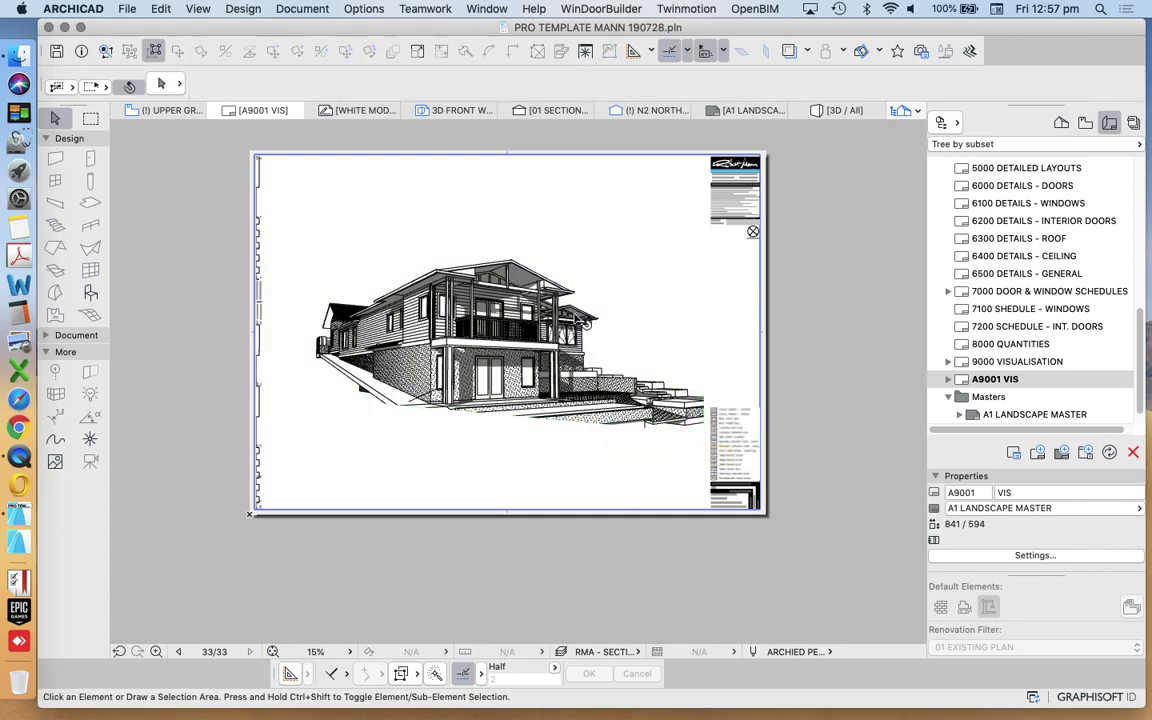
scroll(526, 303, "down", 3)
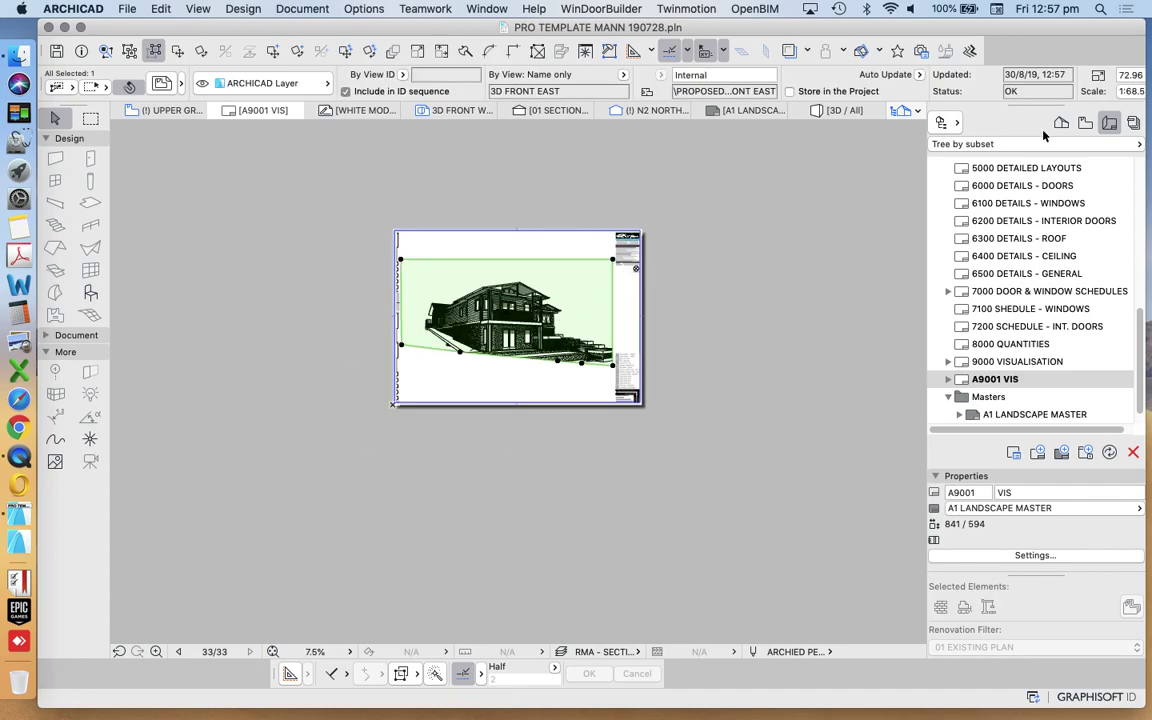
key("Delete")
left_click(1084, 123)
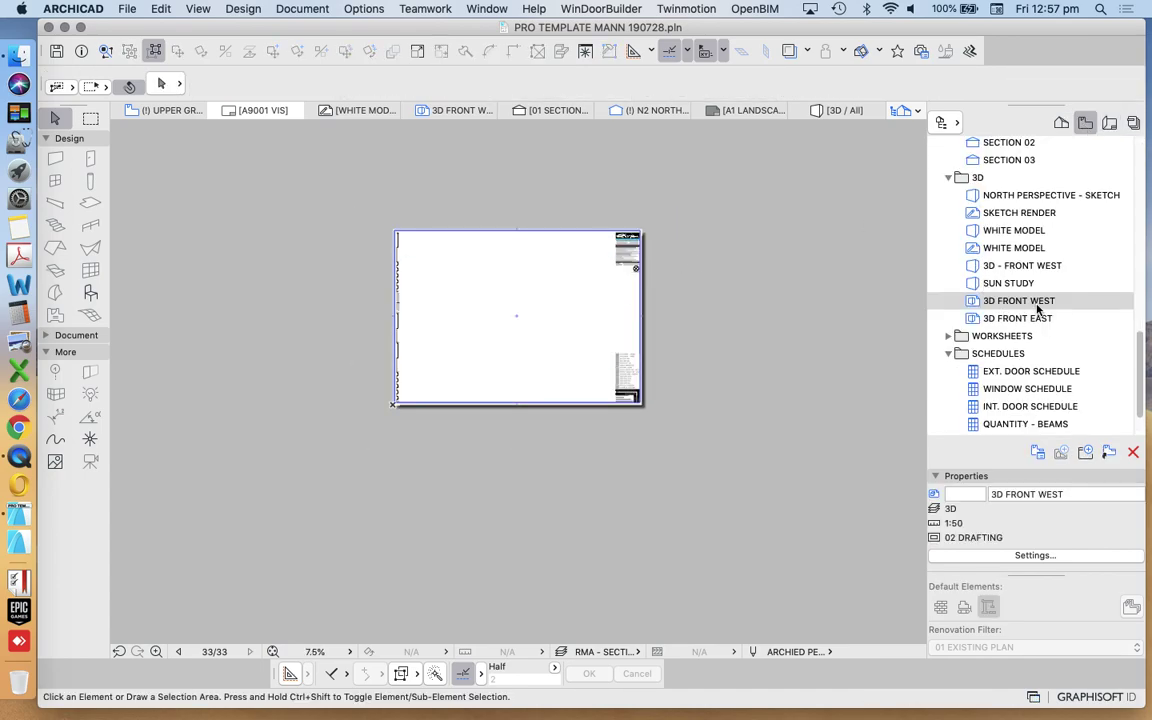
left_click(965, 318)
left_click_drag(1010, 322, 514, 329)
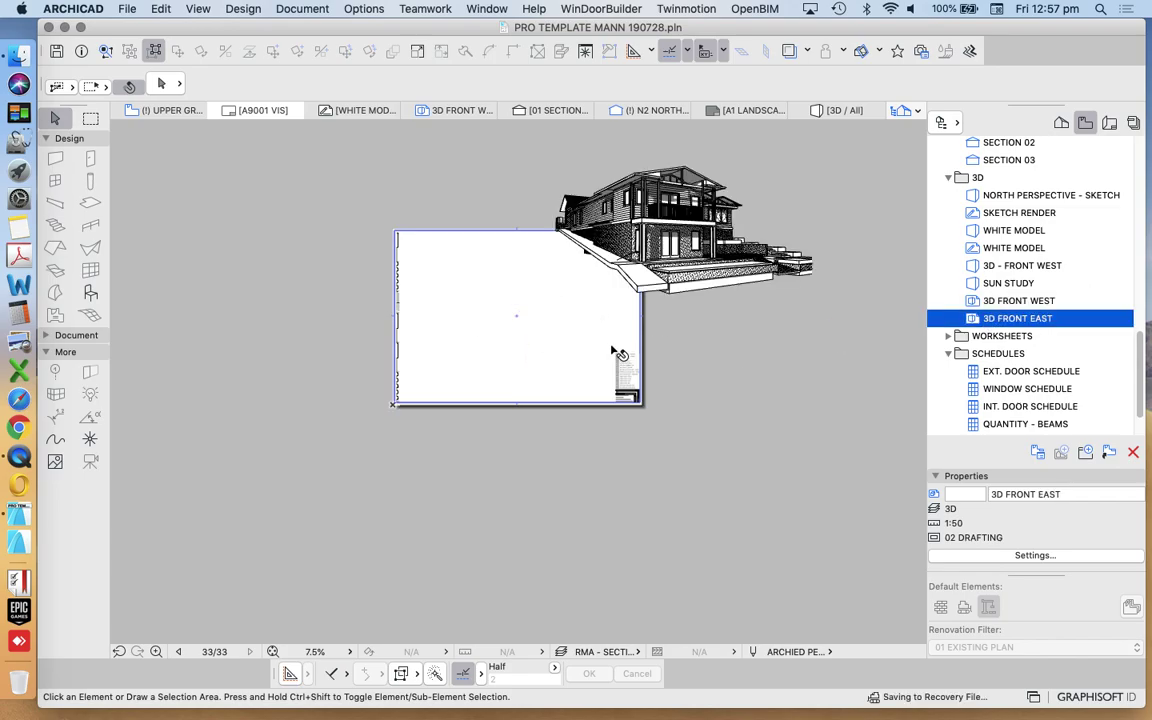
left_click_drag(718, 281, 545, 358)
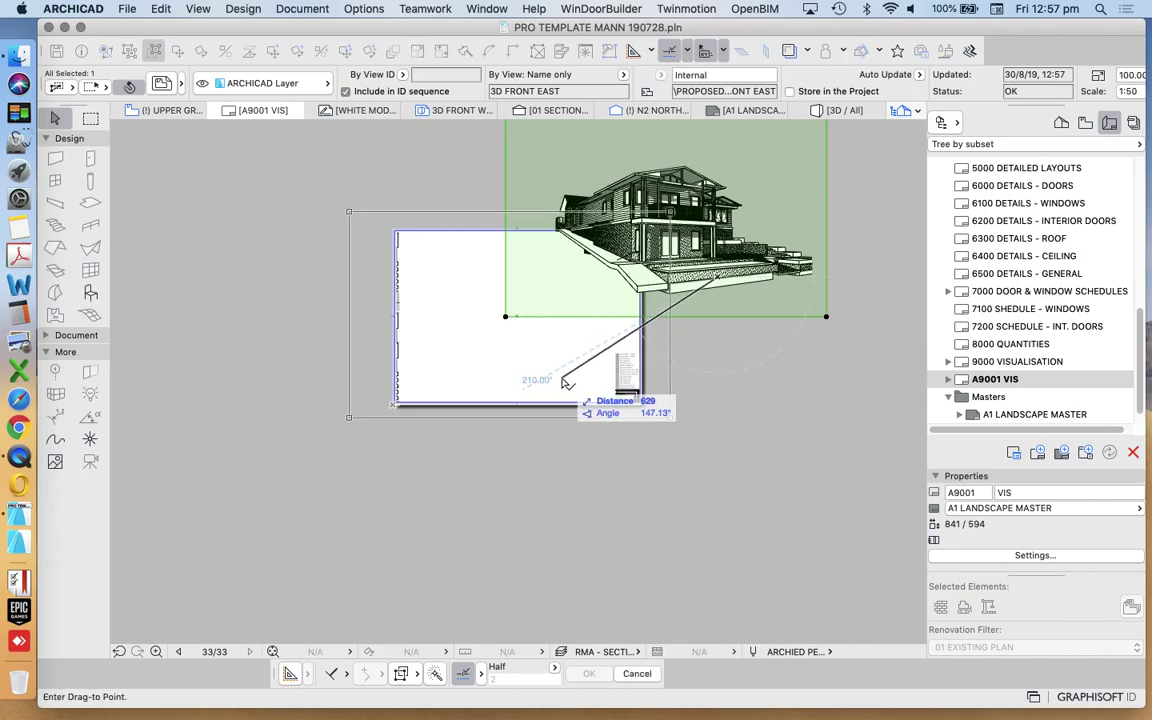
left_click(562, 380)
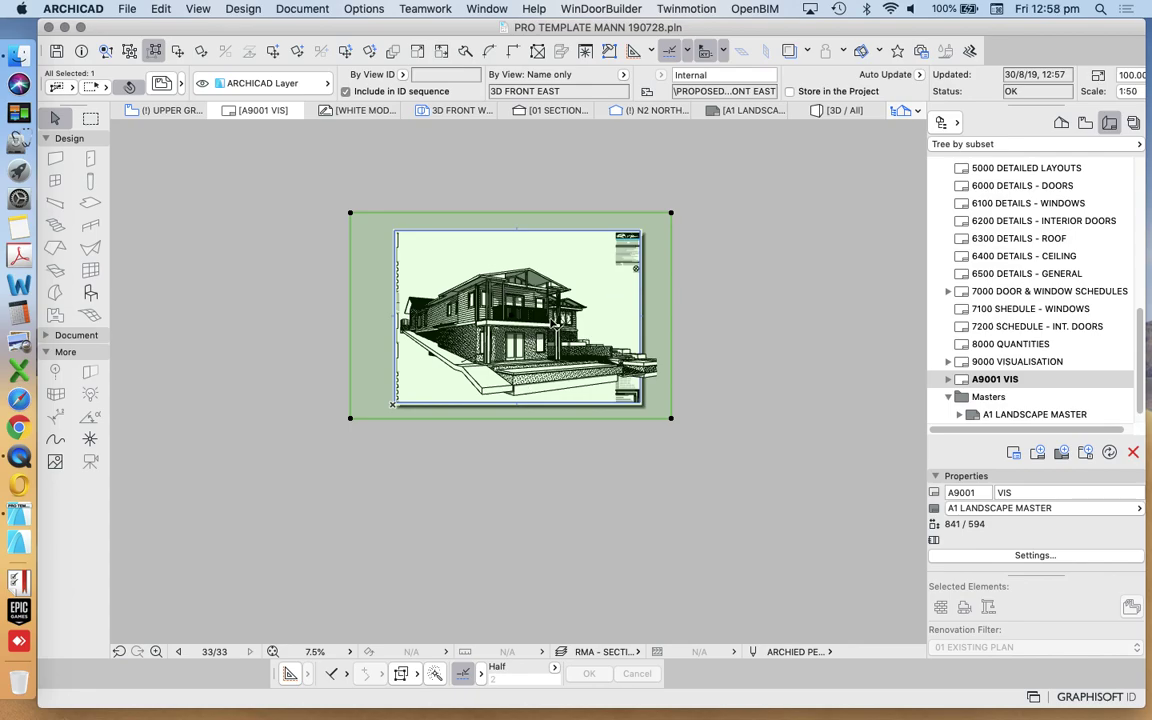
scroll(554, 325, "up", 3)
scroll(558, 305, "down", 2)
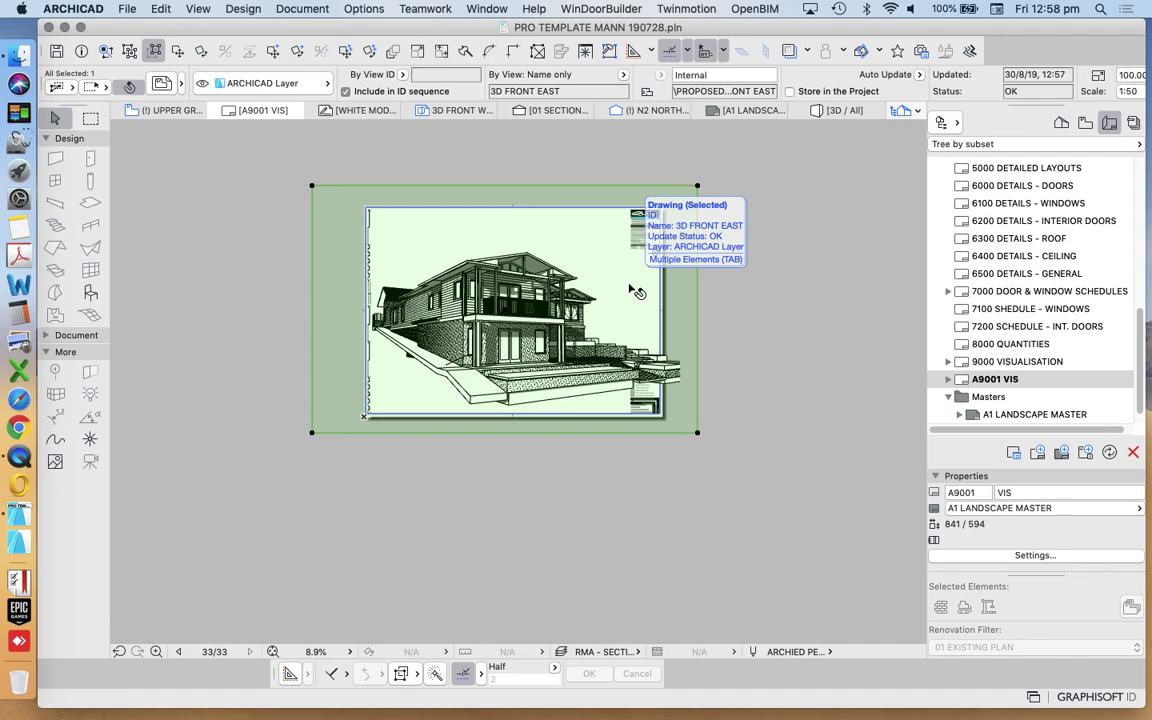
scroll(595, 322, "up", 3)
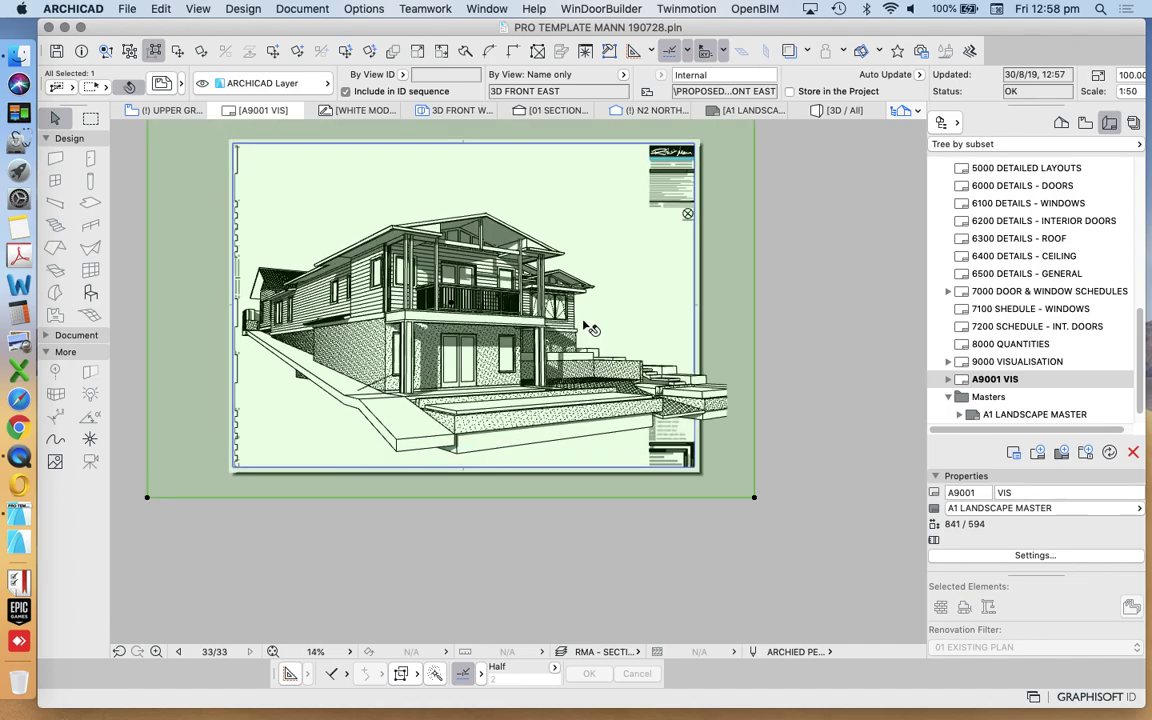
scroll(586, 324, "up", 1)
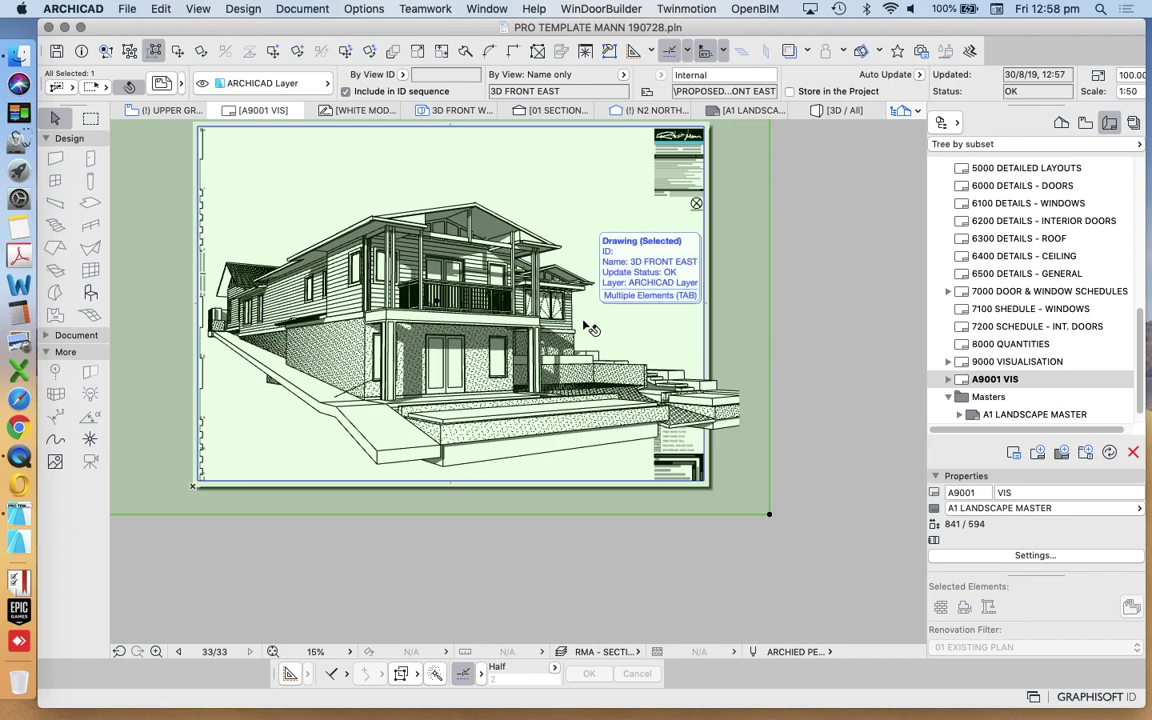
scroll(689, 334, "down", 3)
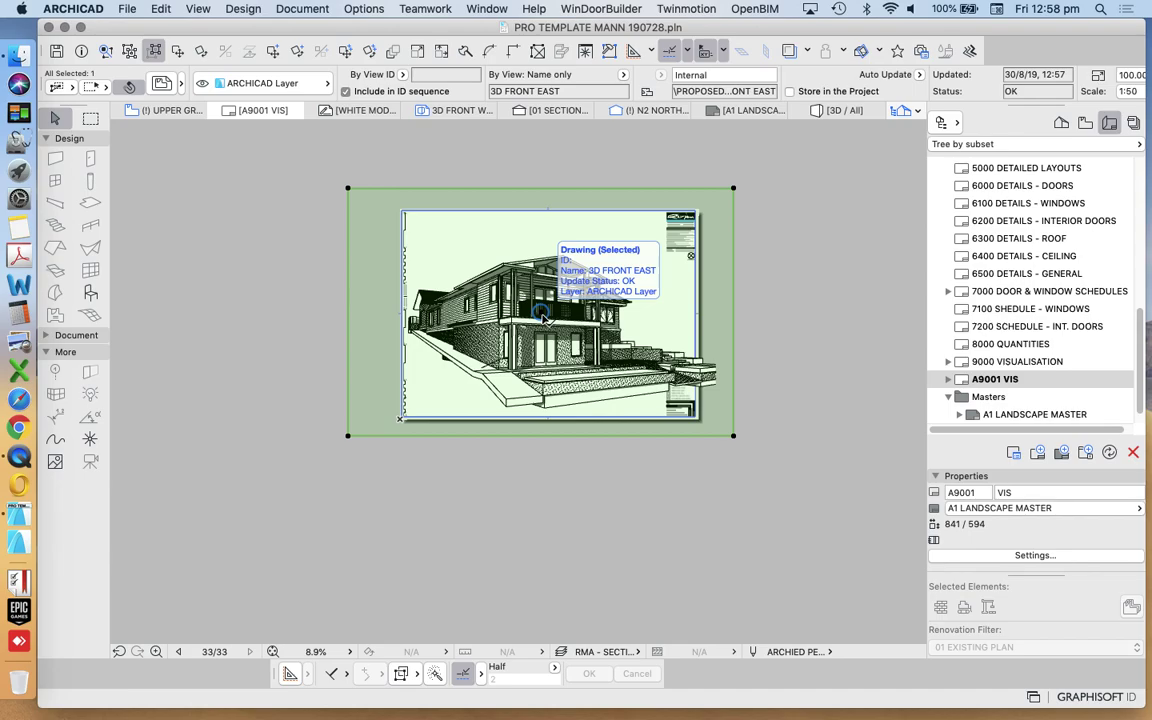
scroll(573, 322, "up", 1)
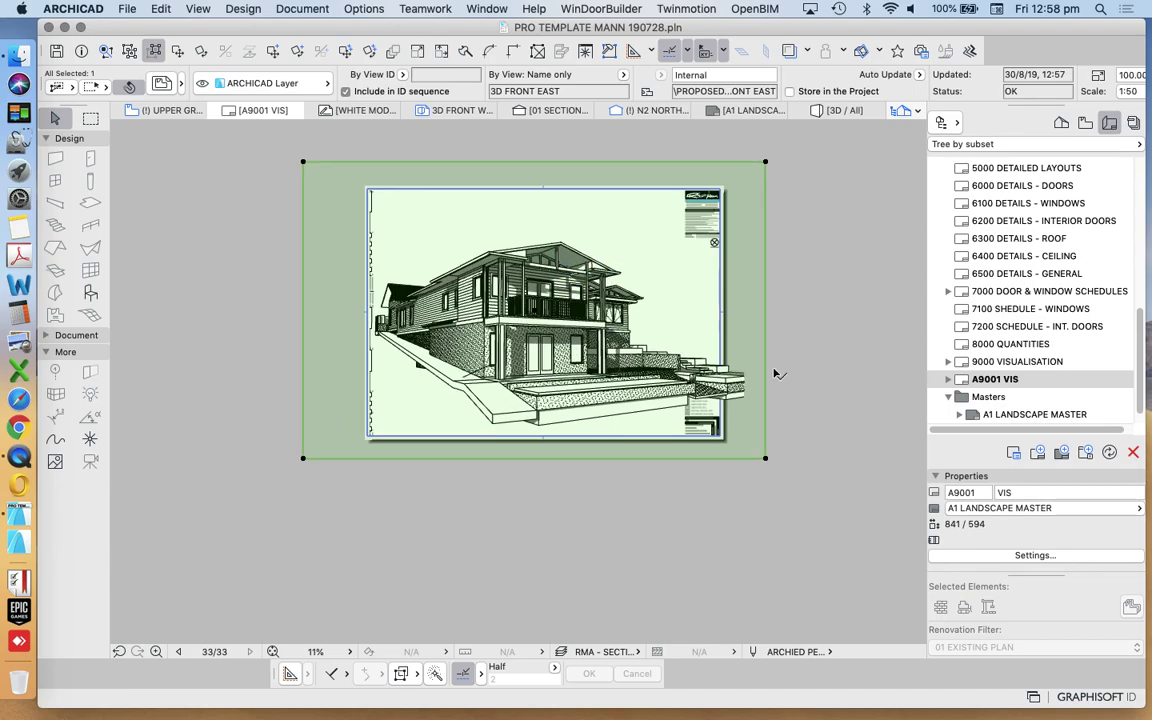
scroll(720, 370, "up", 2)
scroll(664, 368, "down", 1)
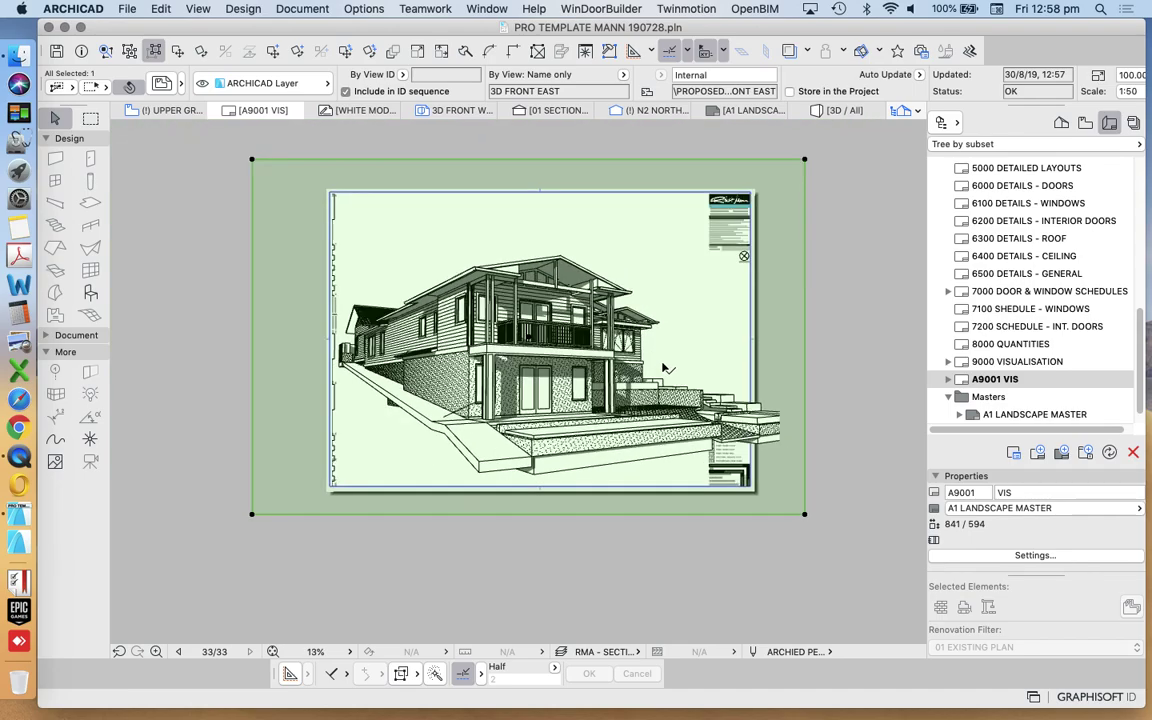
scroll(640, 334, "down", 1)
left_click(649, 293)
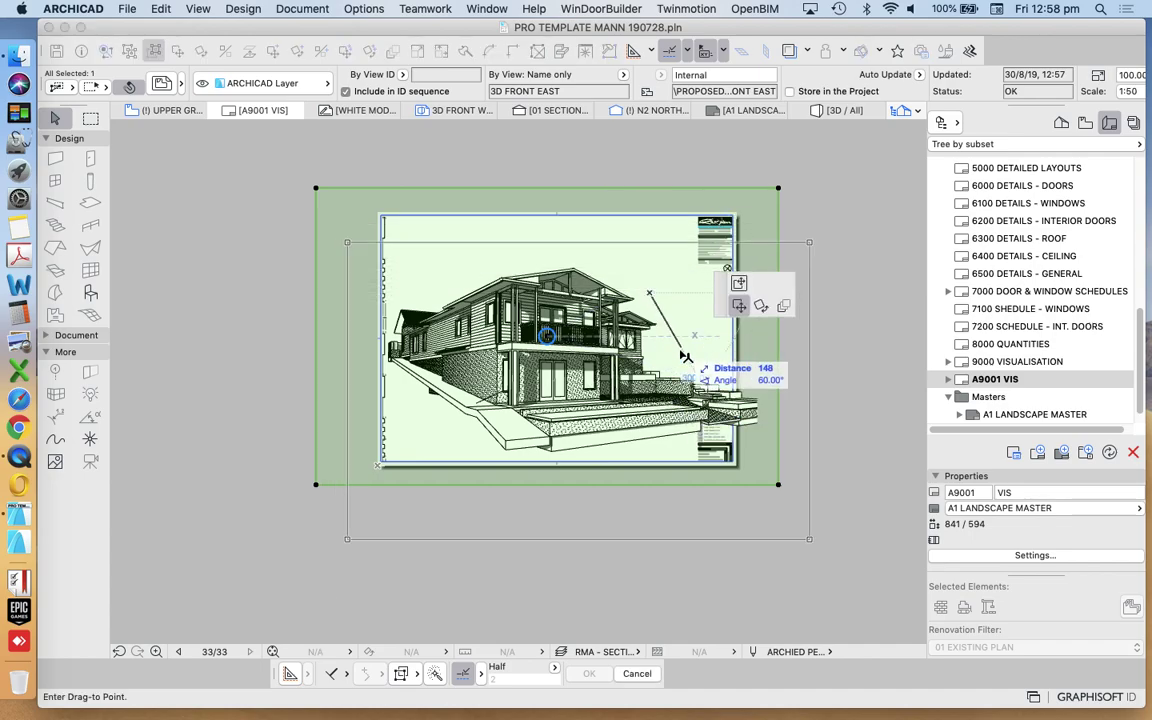
Cancel the pending move and rescale the 3D FRONT EAST drawing to 1:59.9.
scroll(665, 320, "up", 2)
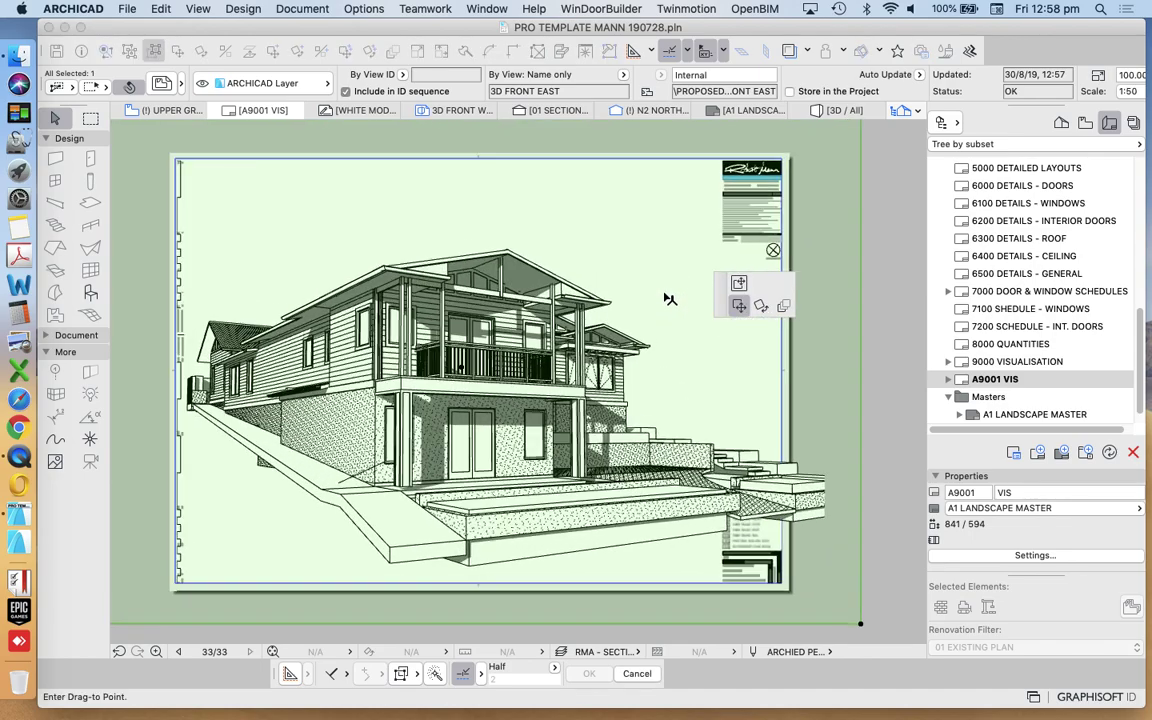
left_click(644, 342)
scroll(667, 356, "down", 3)
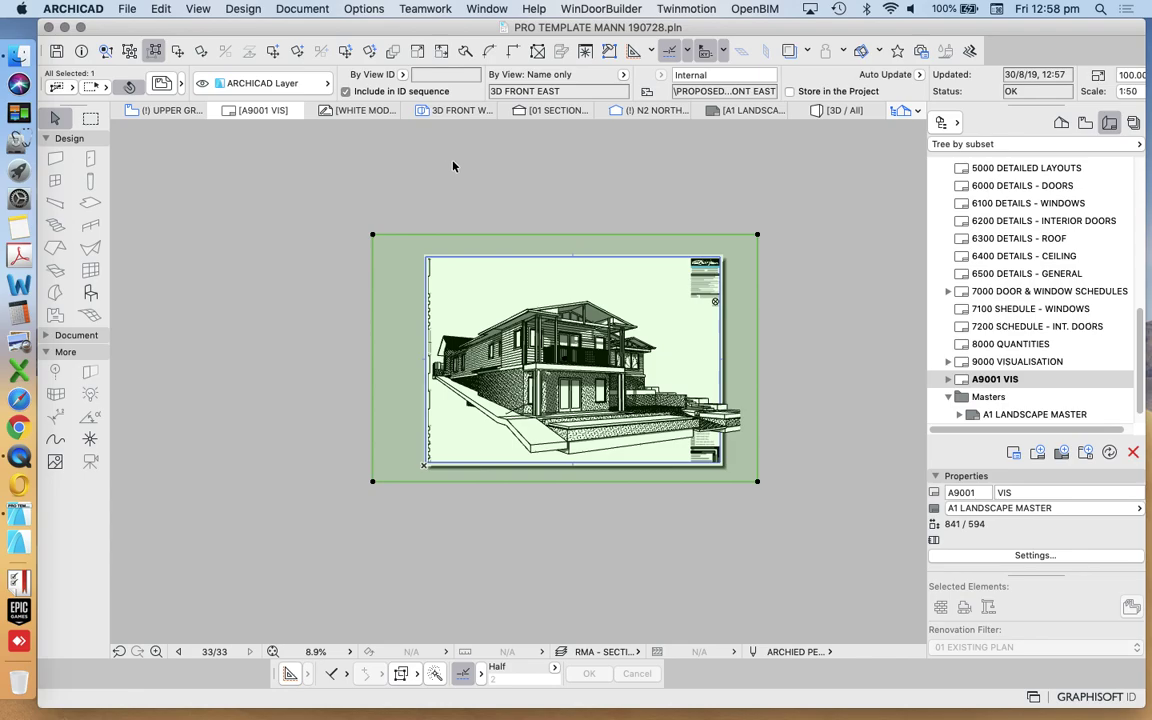
left_click(758, 482)
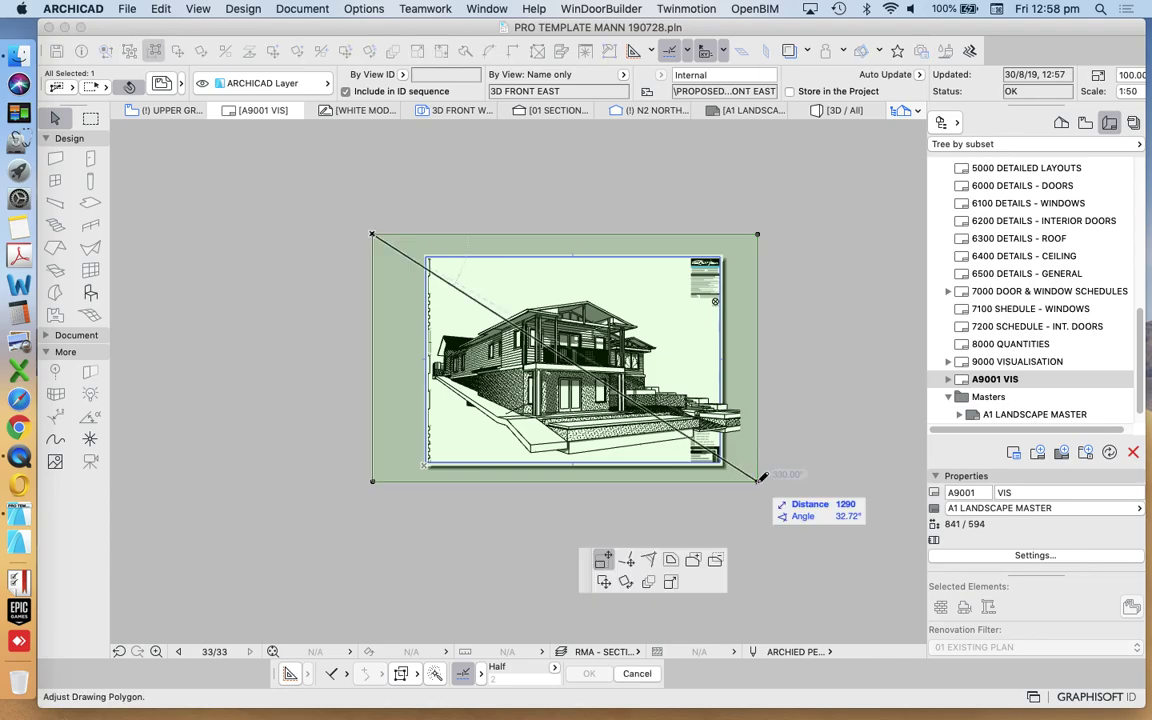
left_click(671, 583)
left_click(690, 450)
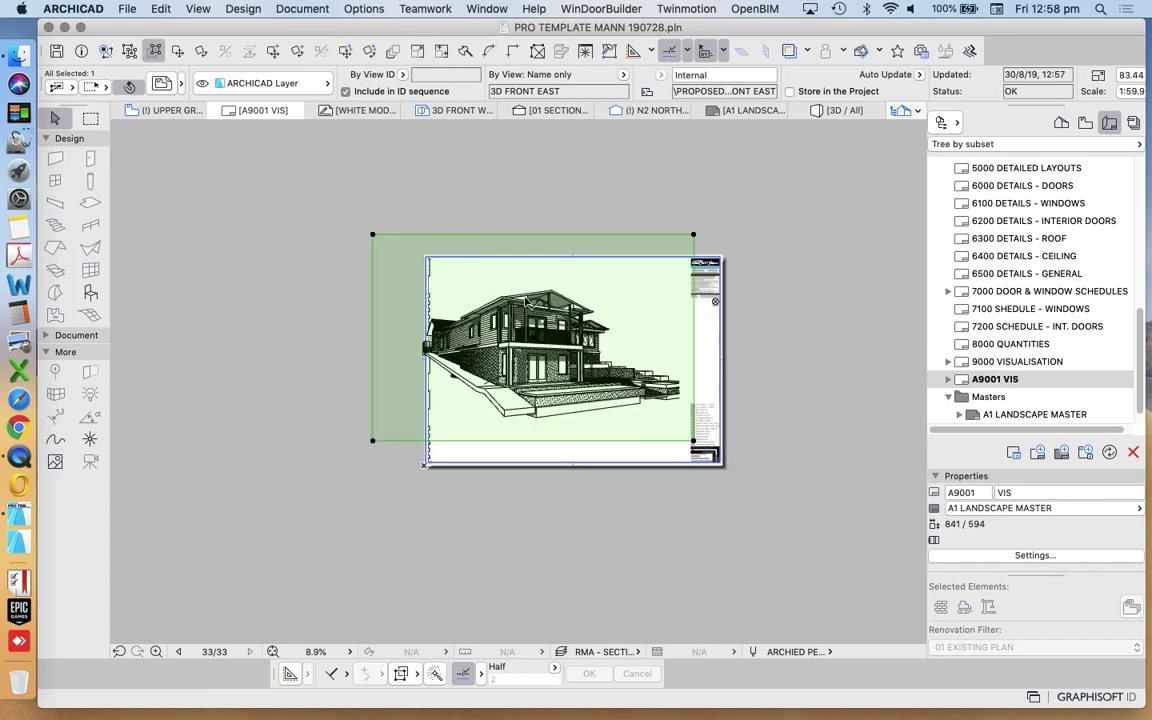
Place the enlarged drawing inside the layout frame and trim its left edge.
scroll(530, 385, "up", 3)
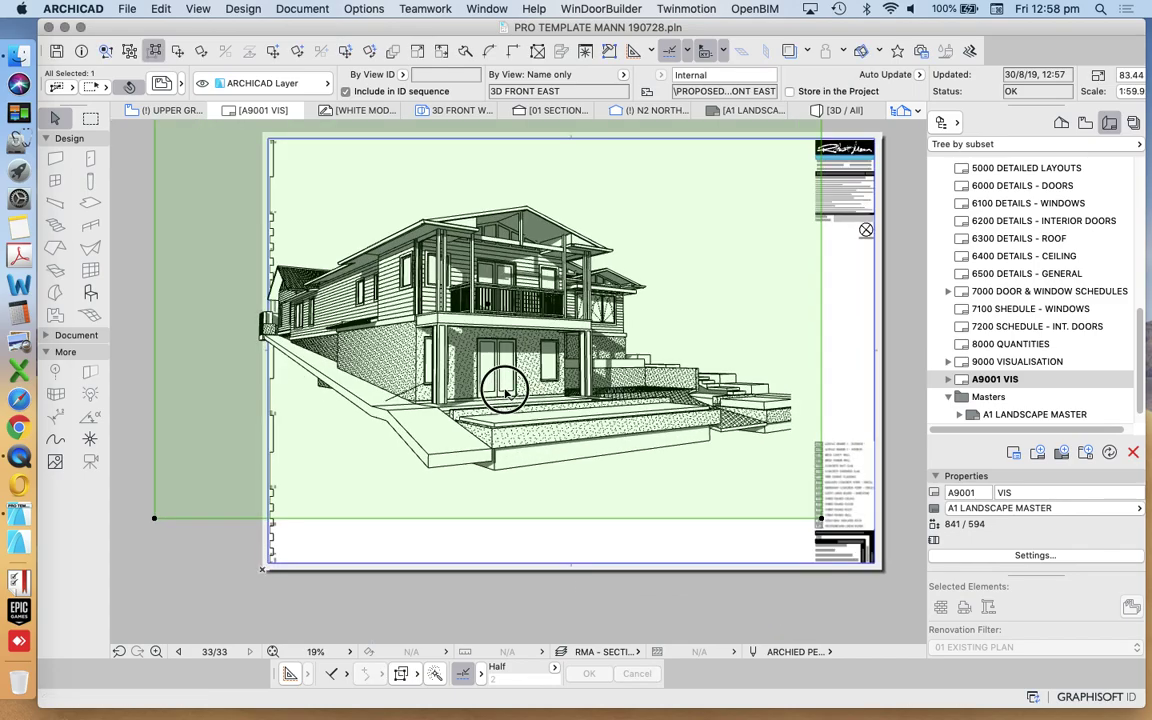
left_click(540, 399)
left_click(658, 440)
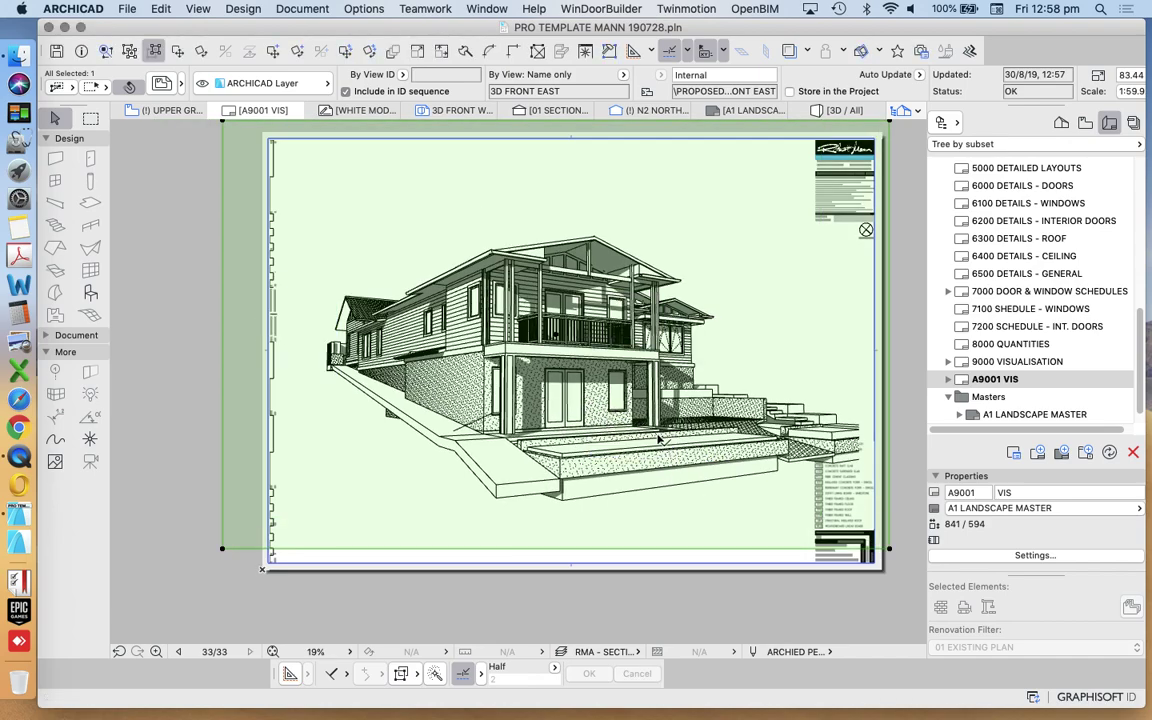
left_click(220, 226)
left_click(316, 249)
scroll(534, 280, "down", 2)
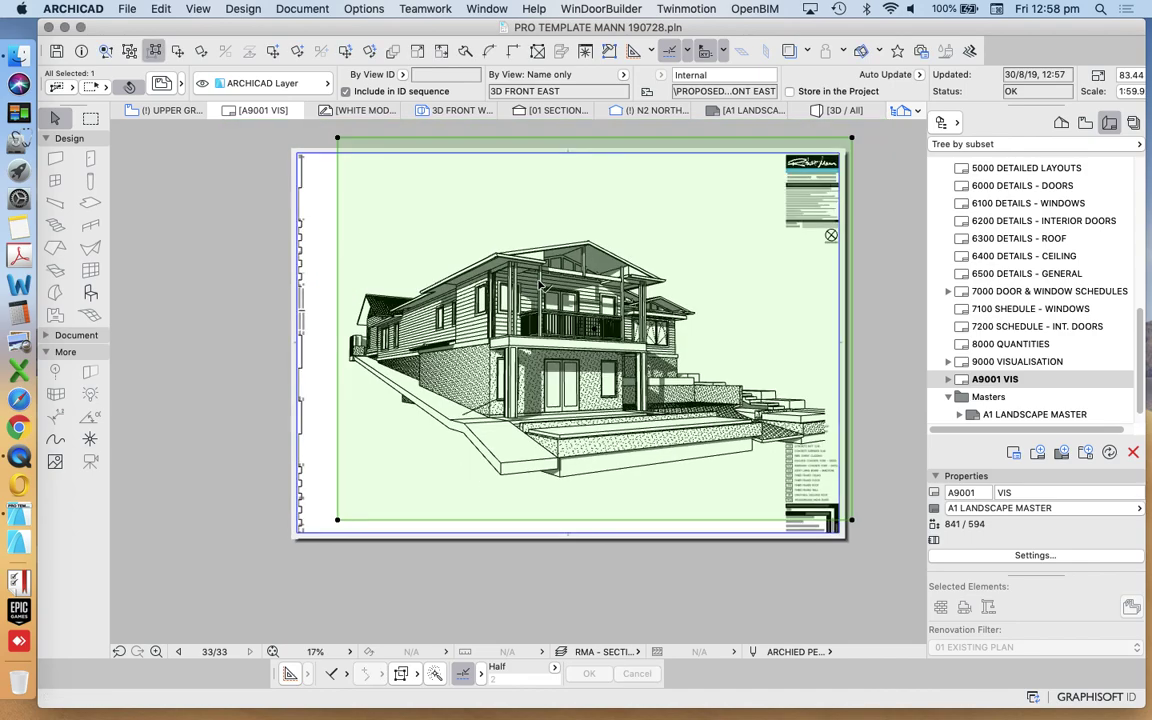
Undo a misplaced right-edge trim and shift the drawing left inside the frame.
left_click(830, 292)
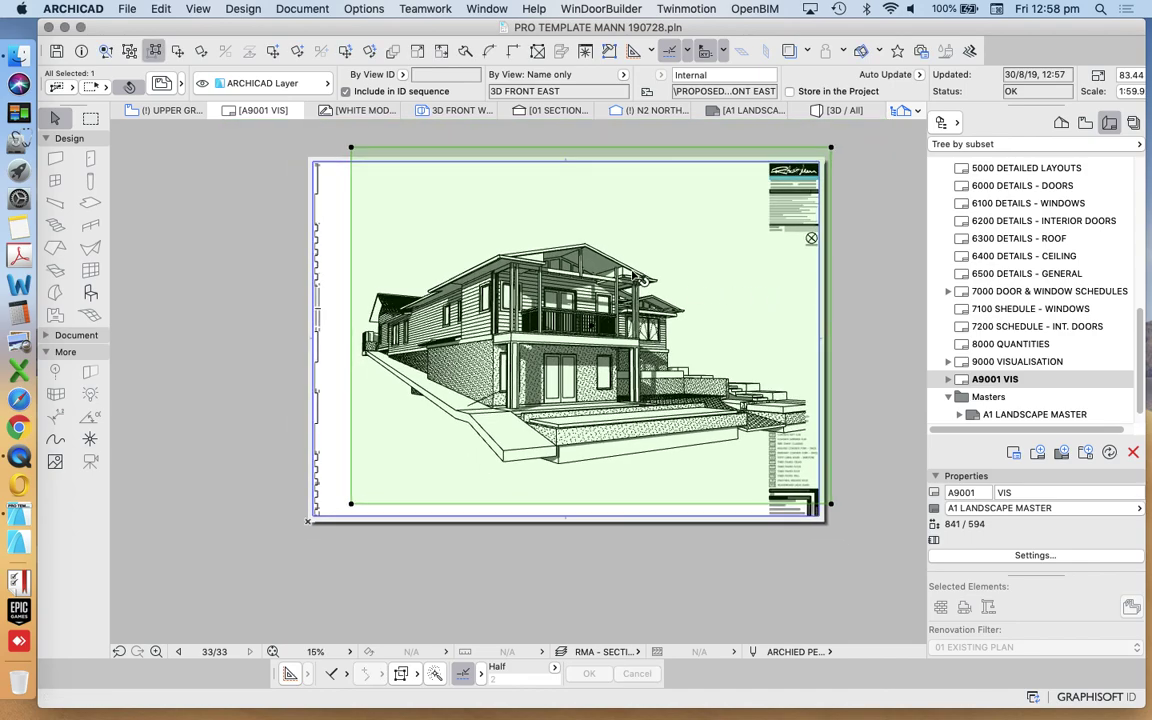
left_click(527, 232)
key("super+z")
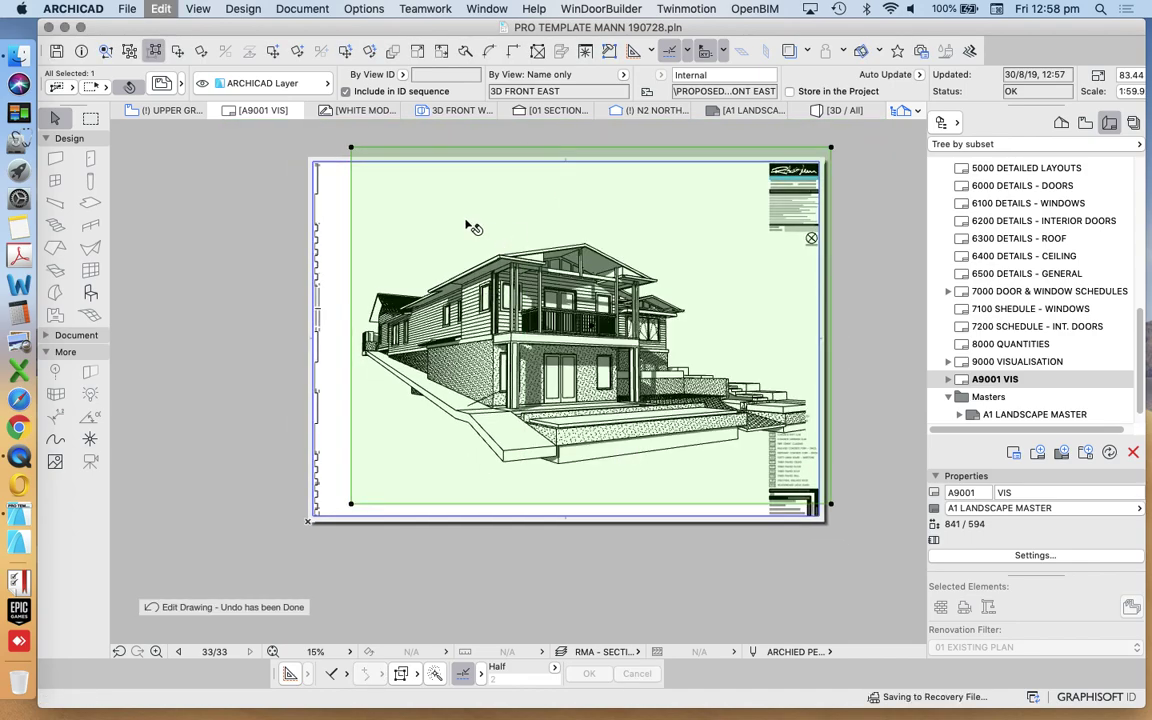
left_click(175, 51)
left_click(239, 195)
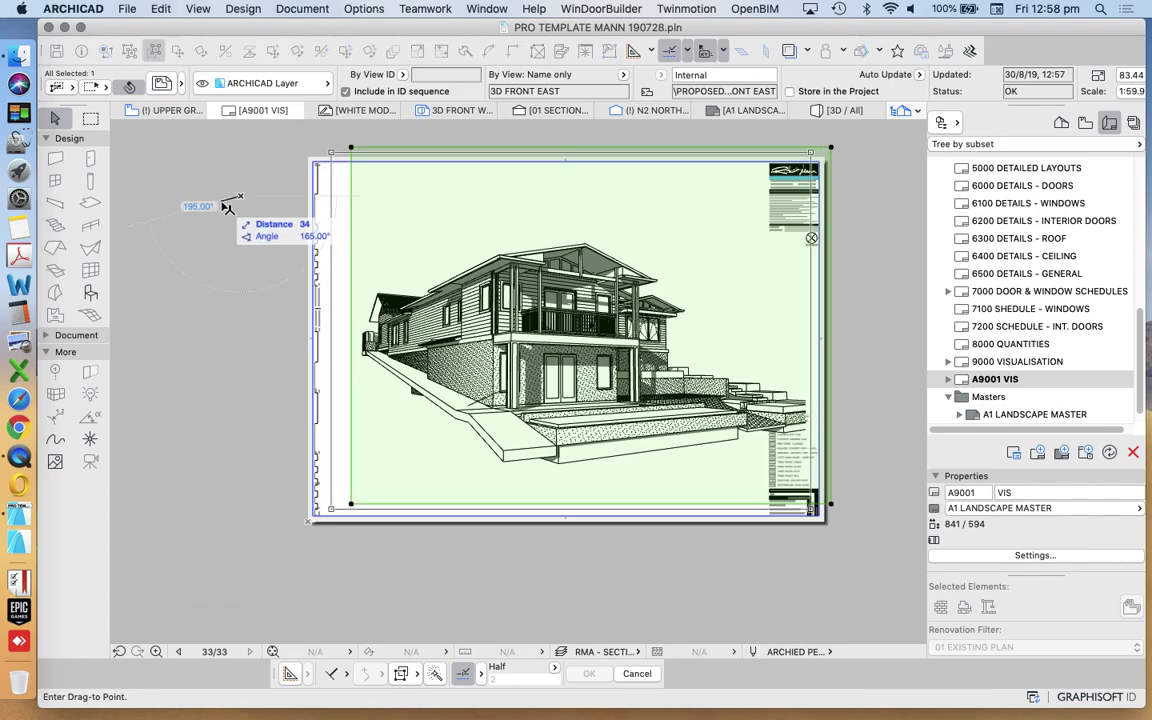
left_click(247, 218)
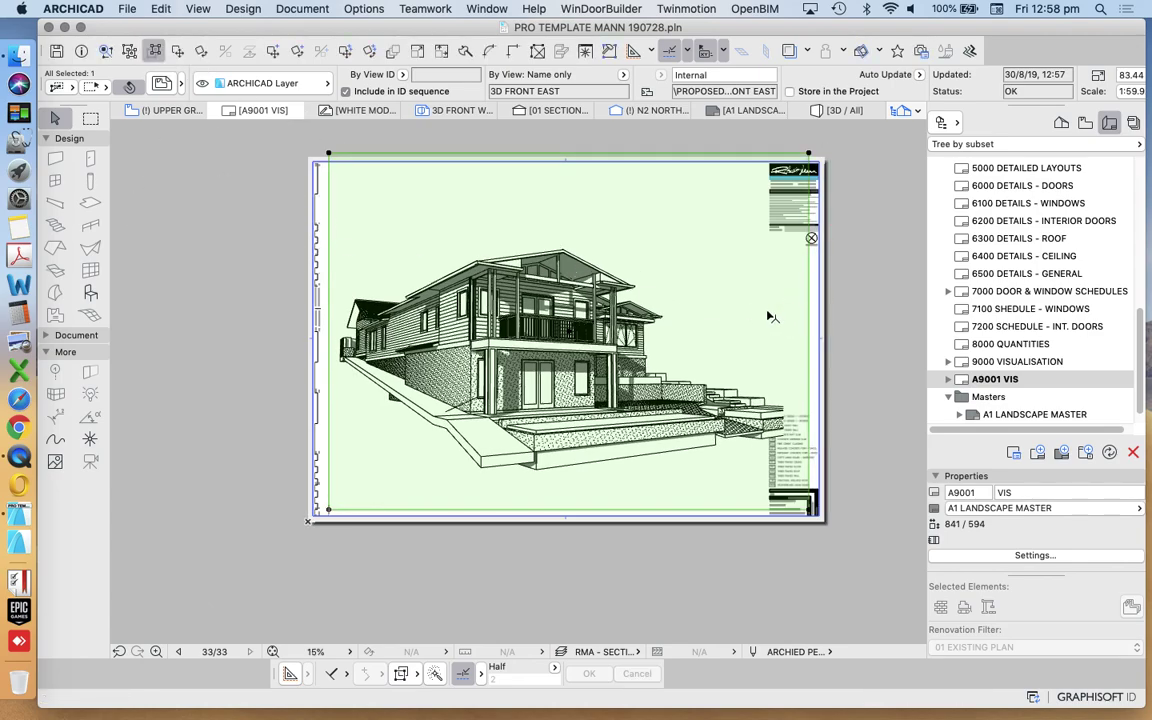
Pull the drawing's right edge in beside the title block and trim its top edge.
left_click(787, 294)
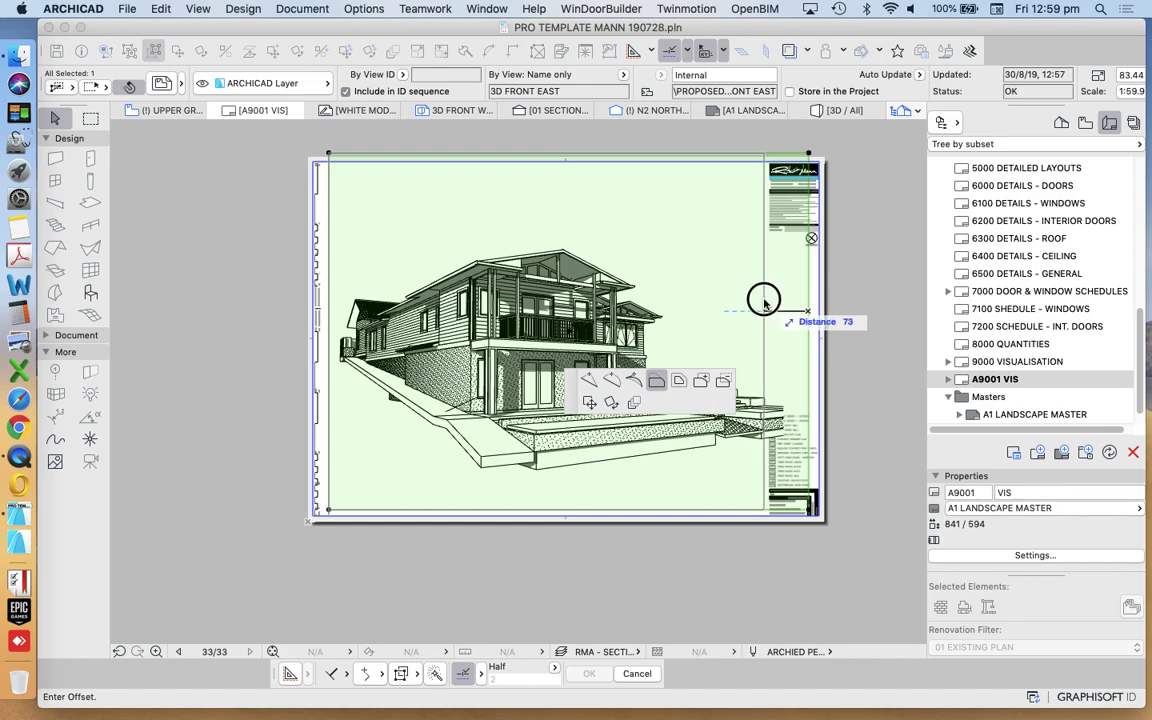
left_click(762, 298)
left_click(578, 155)
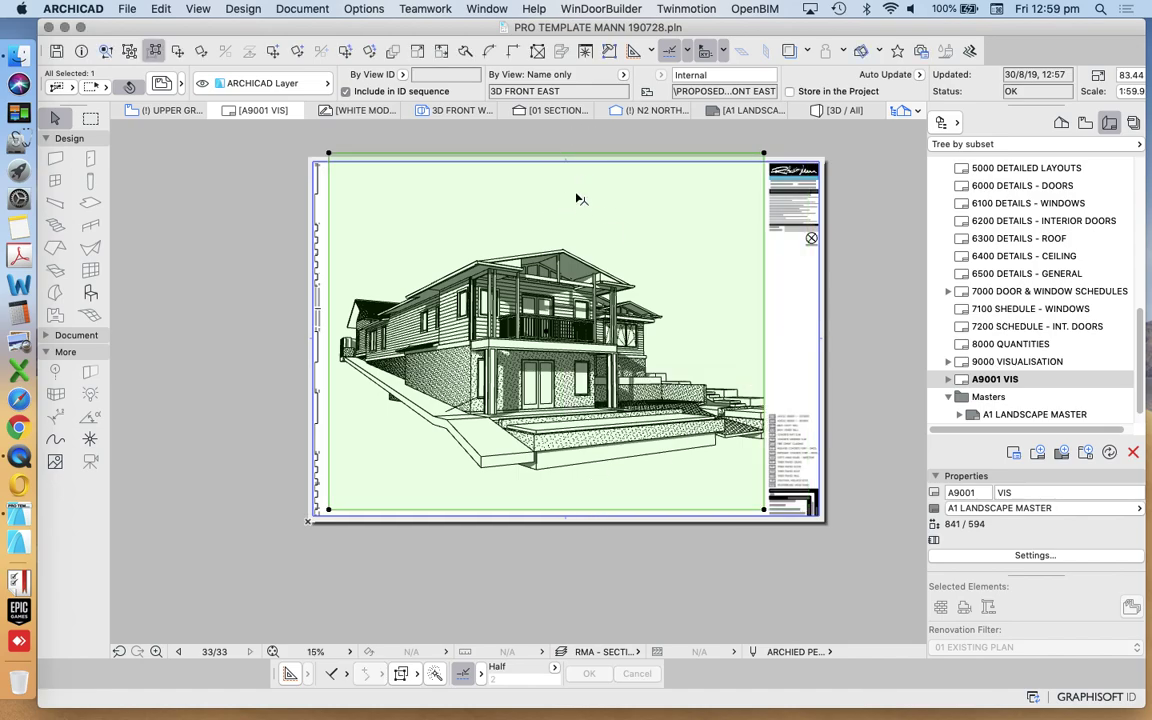
left_click(580, 228)
scroll(542, 488, "up", 2)
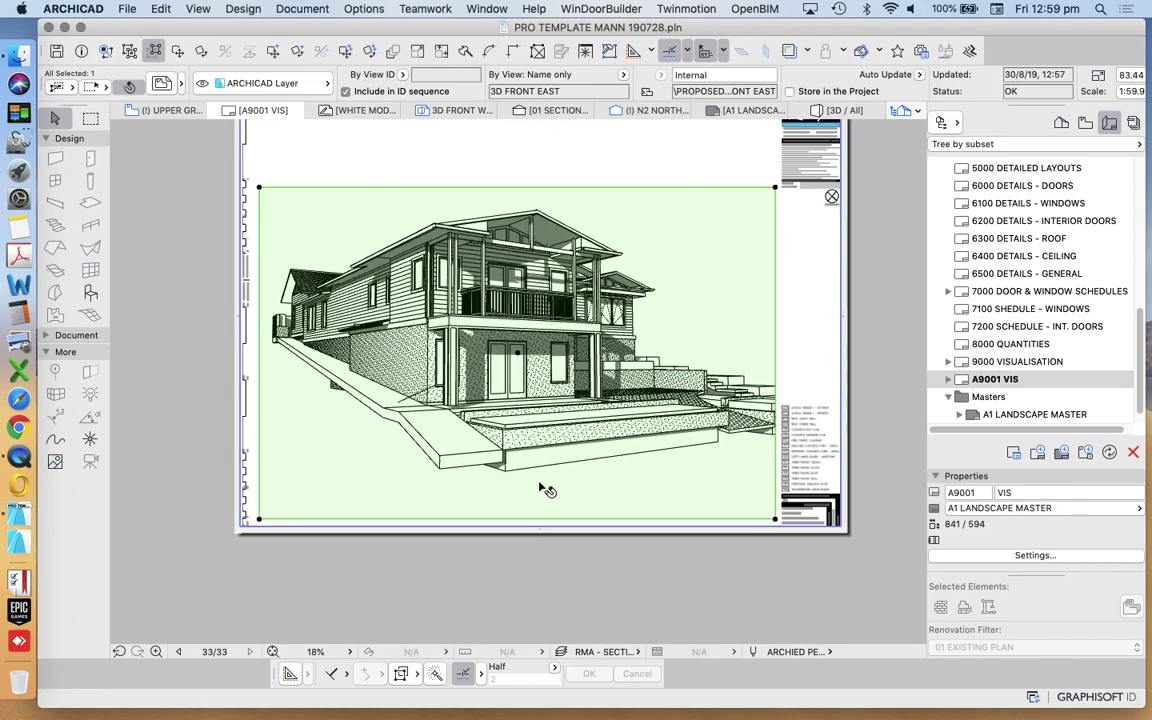
Select the 3D drawing and insert a boundary node at the stair corner.
key("Escape")
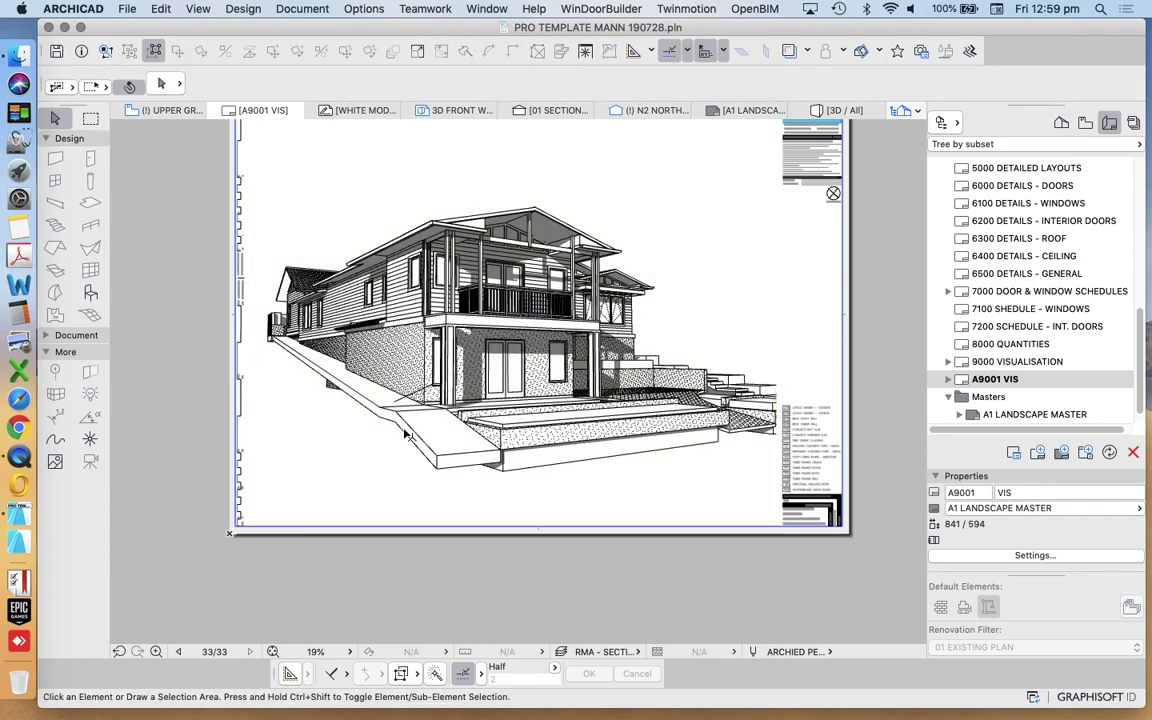
left_click(560, 488)
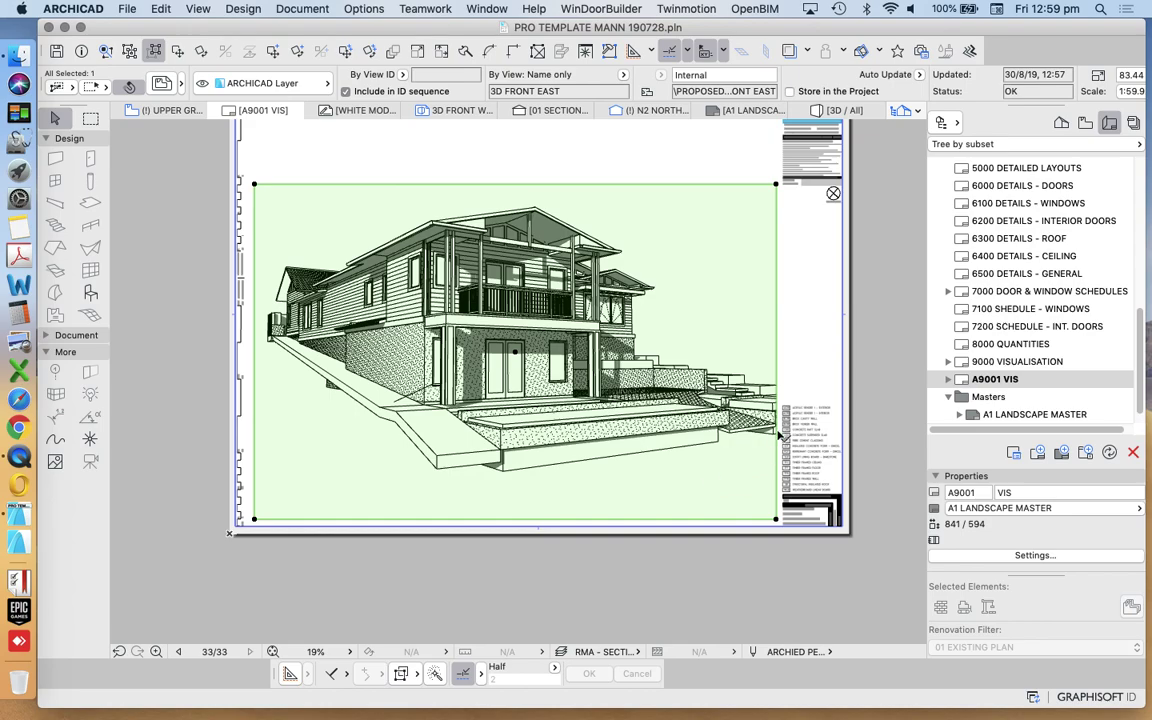
mouse_move(813, 323)
scroll(783, 430, "up", 6)
left_click(759, 500)
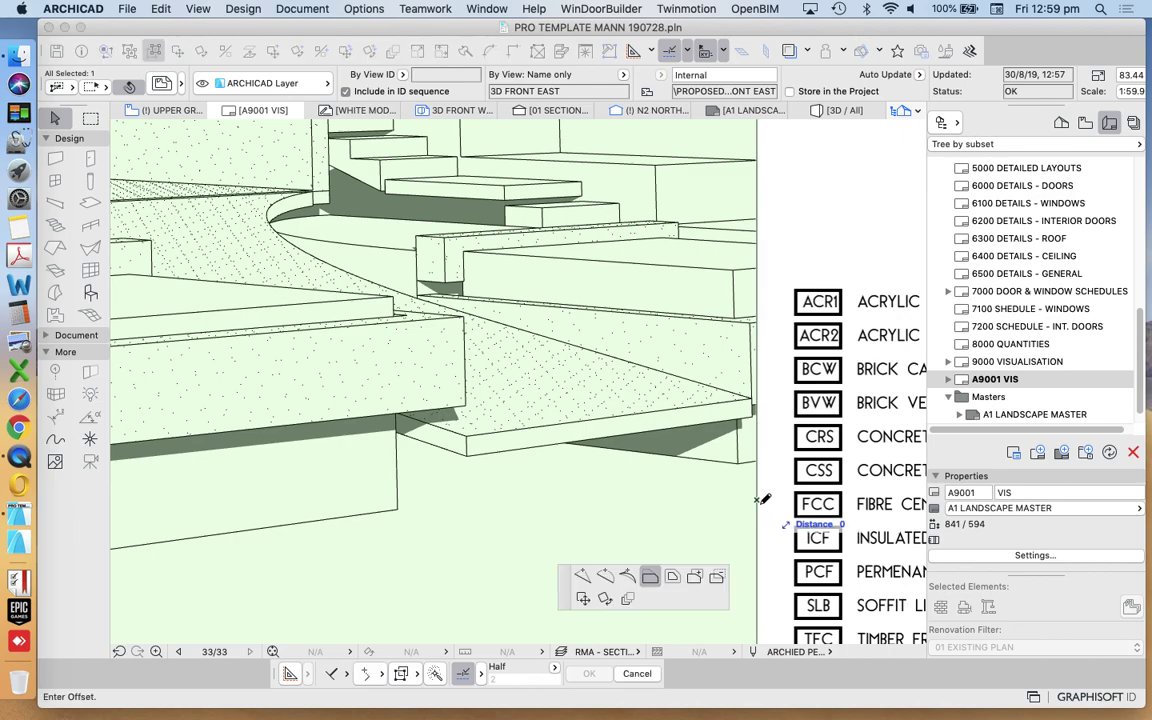
left_click(582, 577)
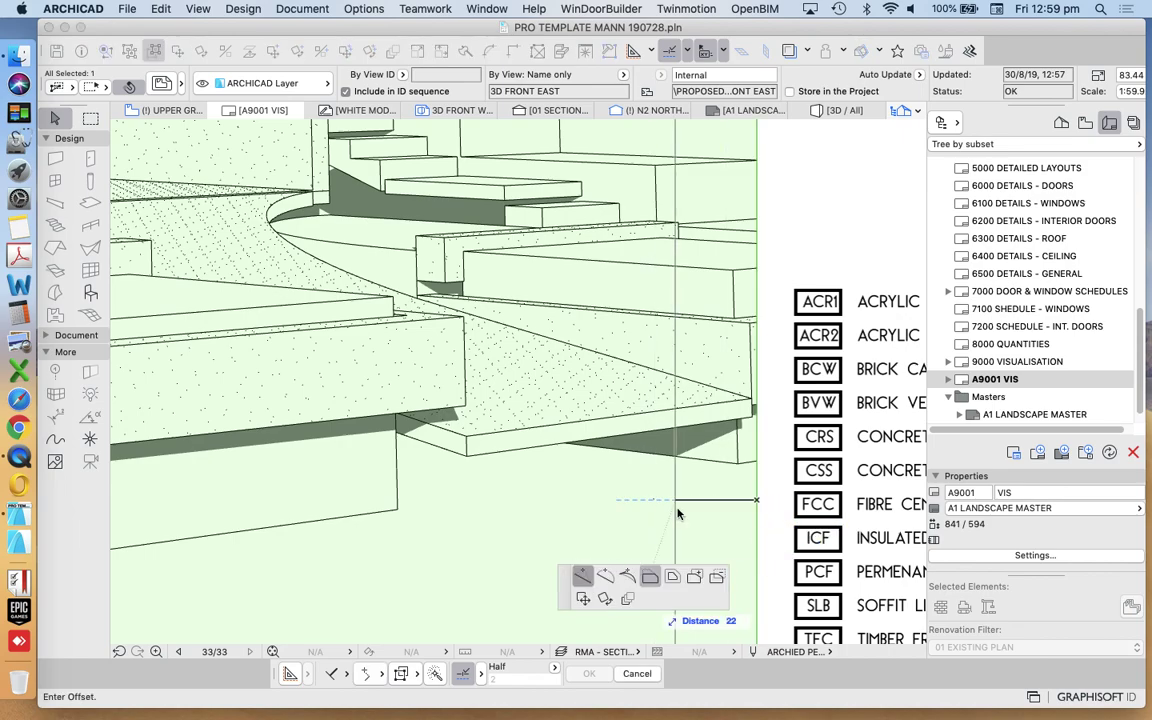
left_click(757, 401)
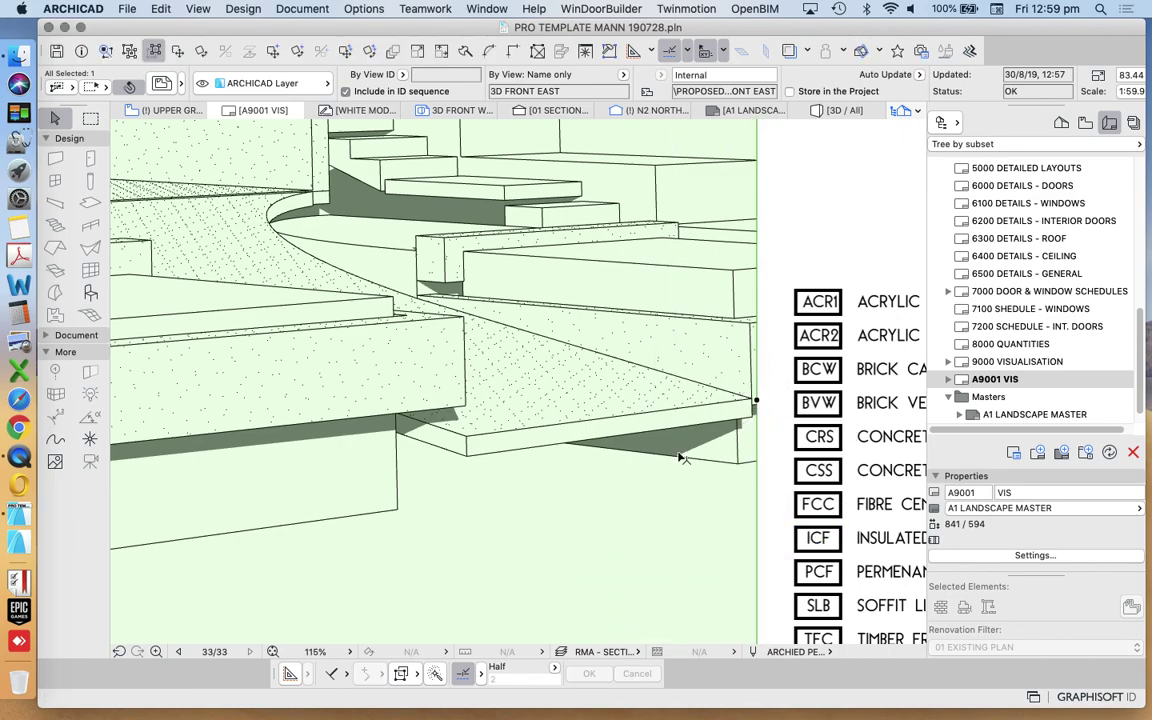
Insert more boundary nodes around the stair corner, pulling the outline inward.
left_click(757, 460)
left_click(466, 448)
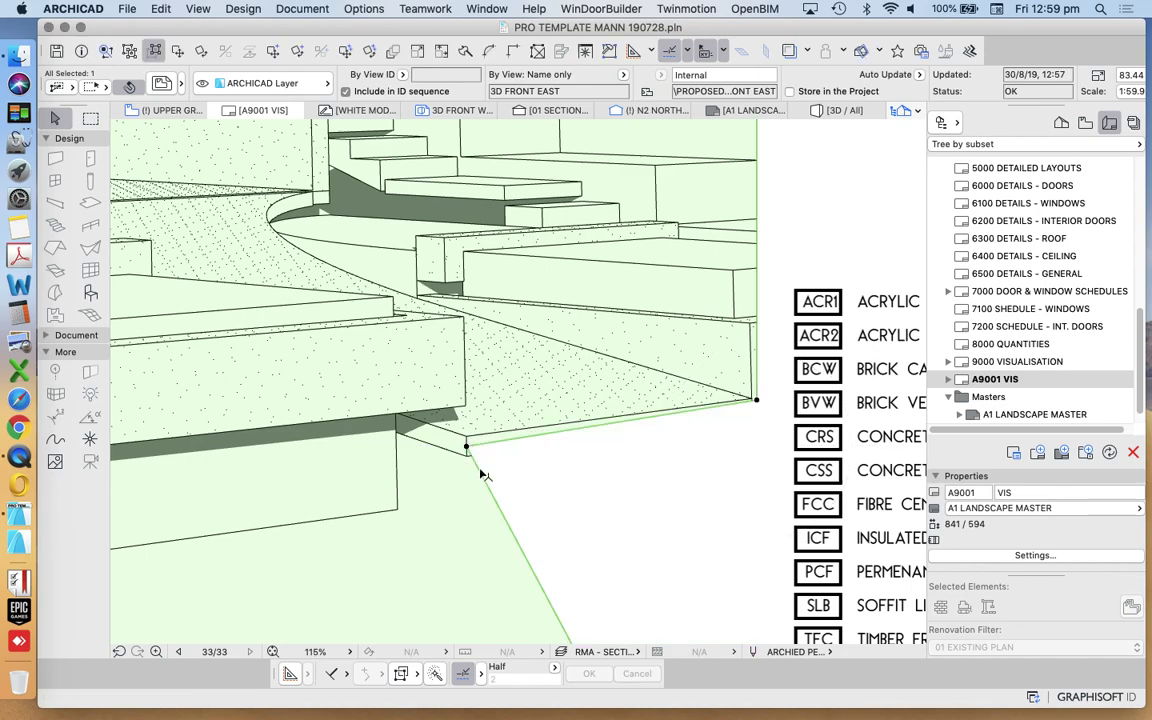
left_click(478, 470)
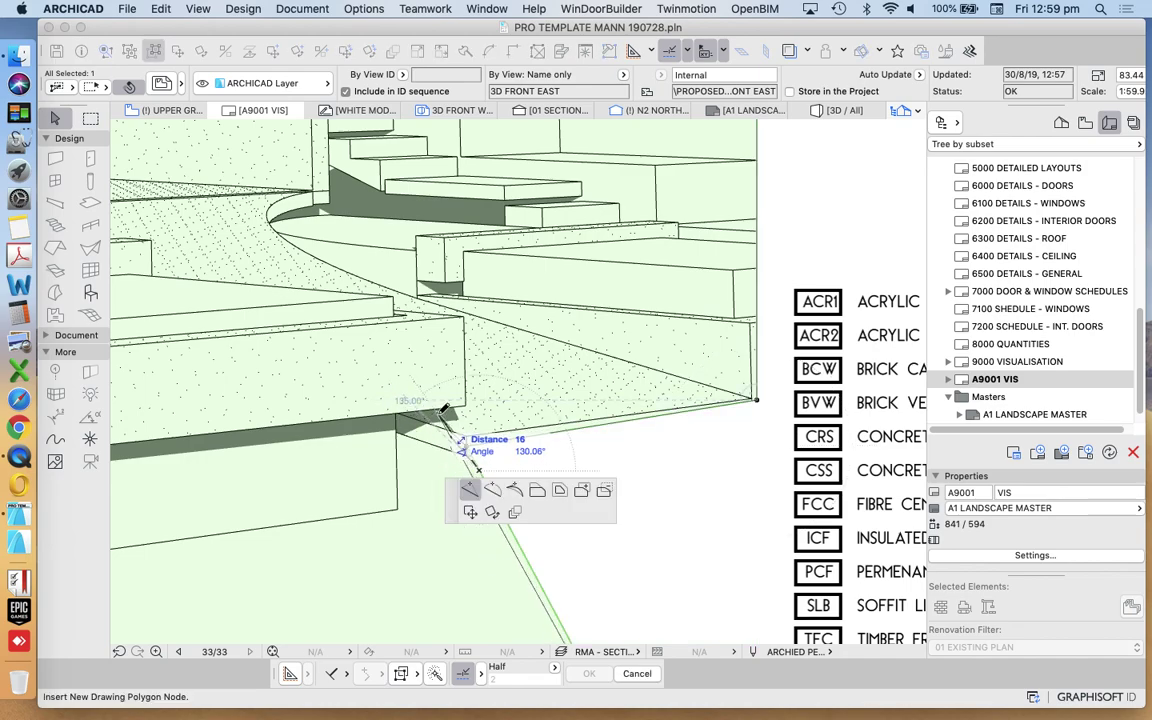
left_click(470, 446)
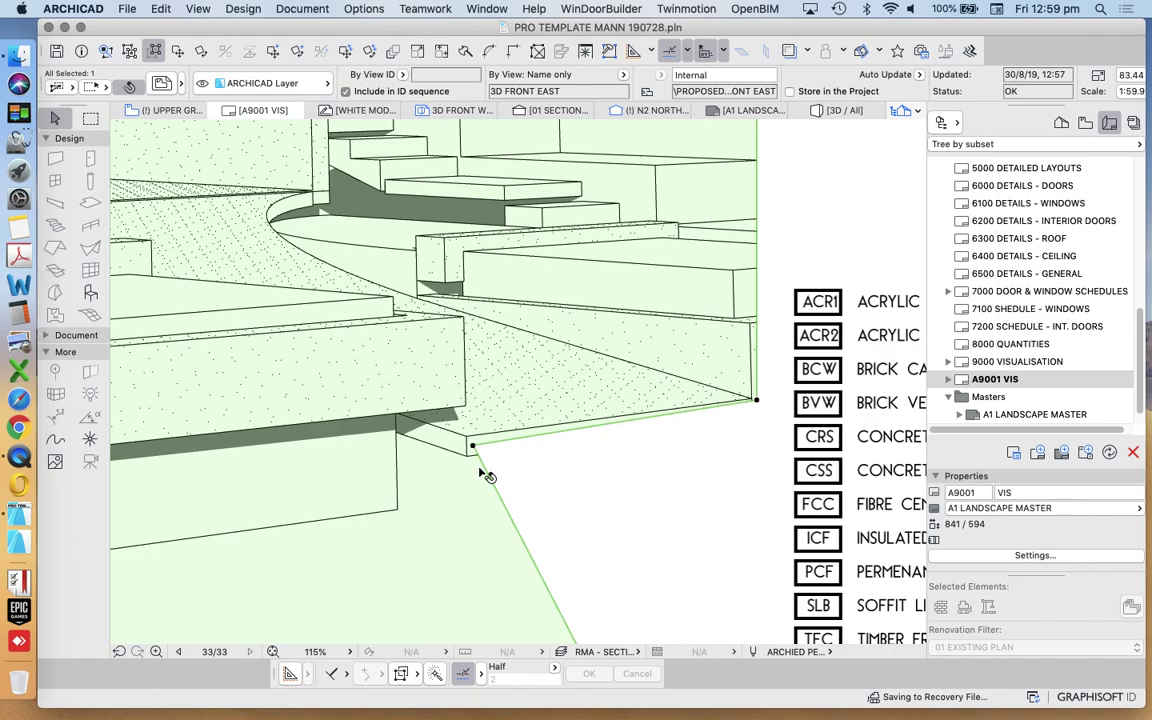
left_click(478, 463)
left_click(438, 464)
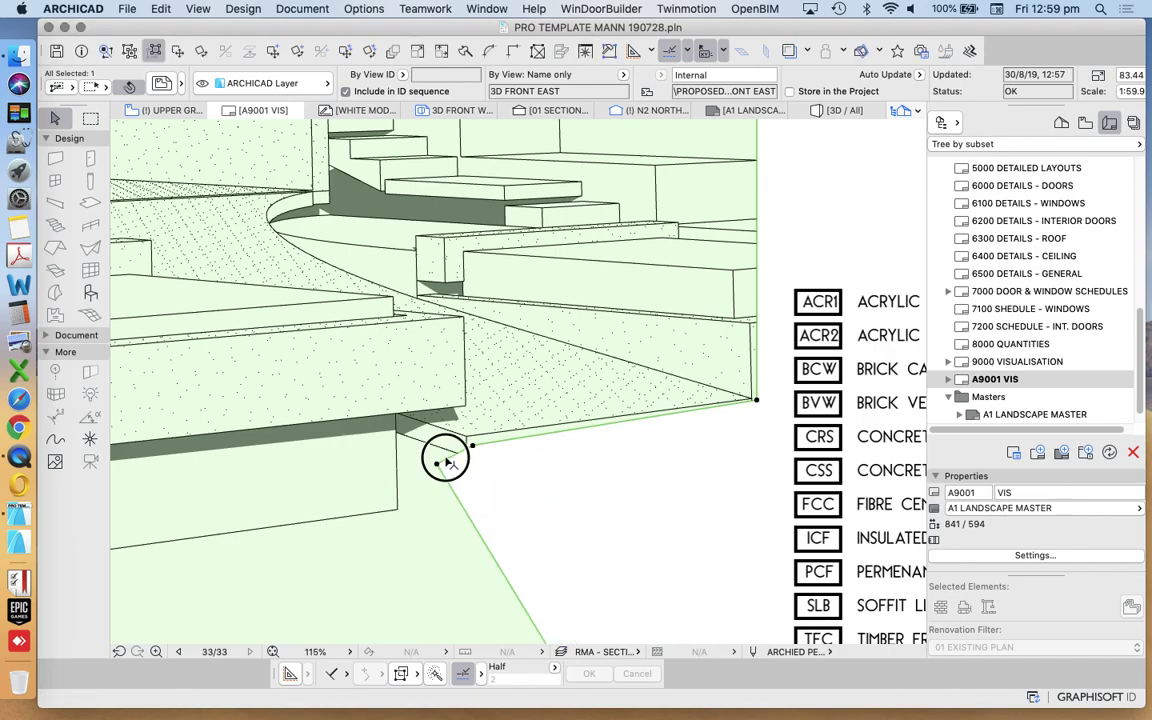
left_click(450, 460)
left_click(460, 407)
scroll(478, 442, "down", 2)
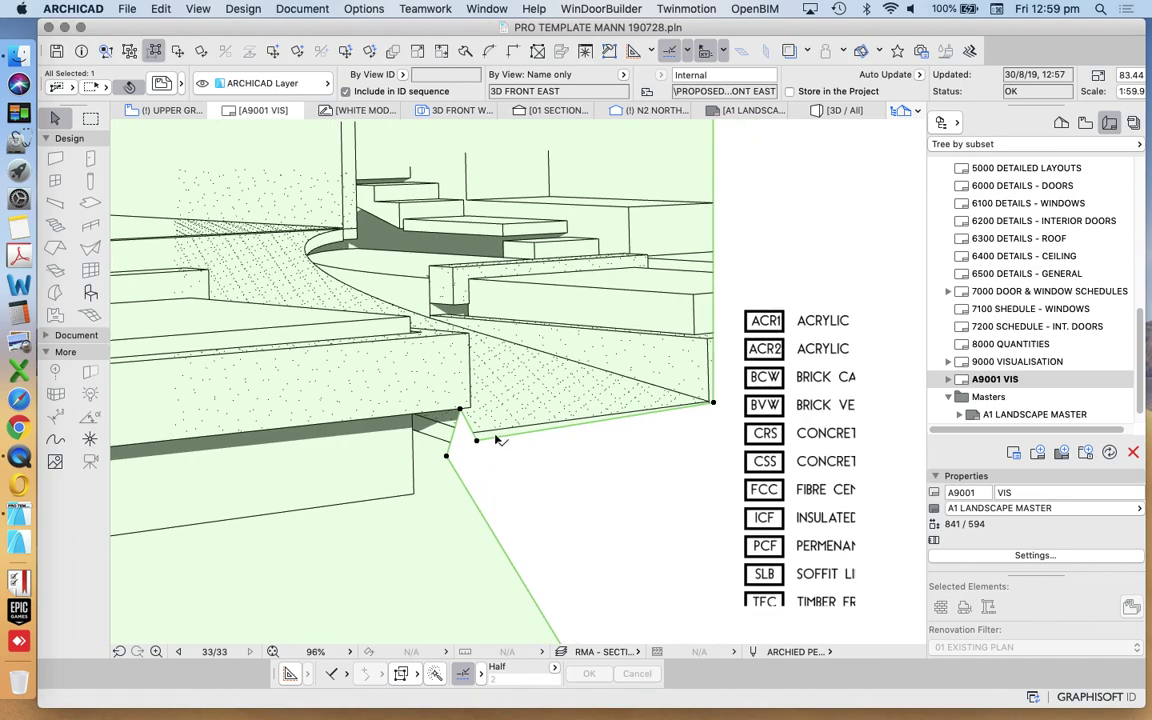
left_click(478, 443)
left_click(468, 444)
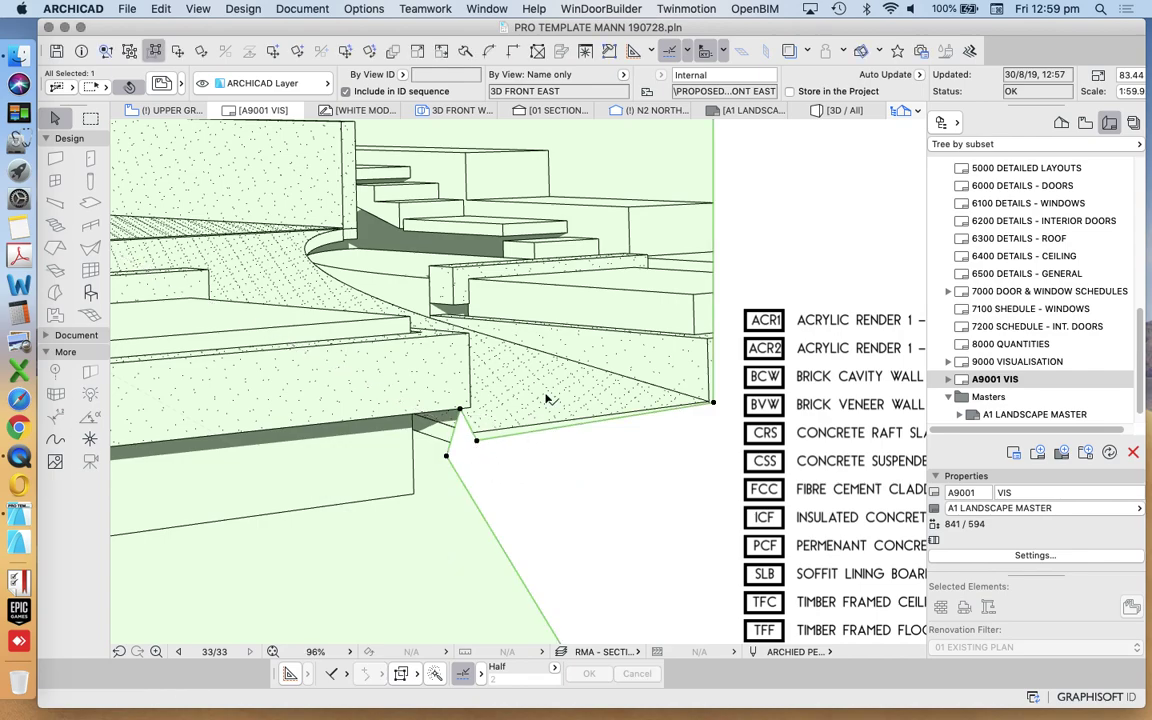
scroll(549, 434, "down", 8)
scroll(549, 434, "down", 1)
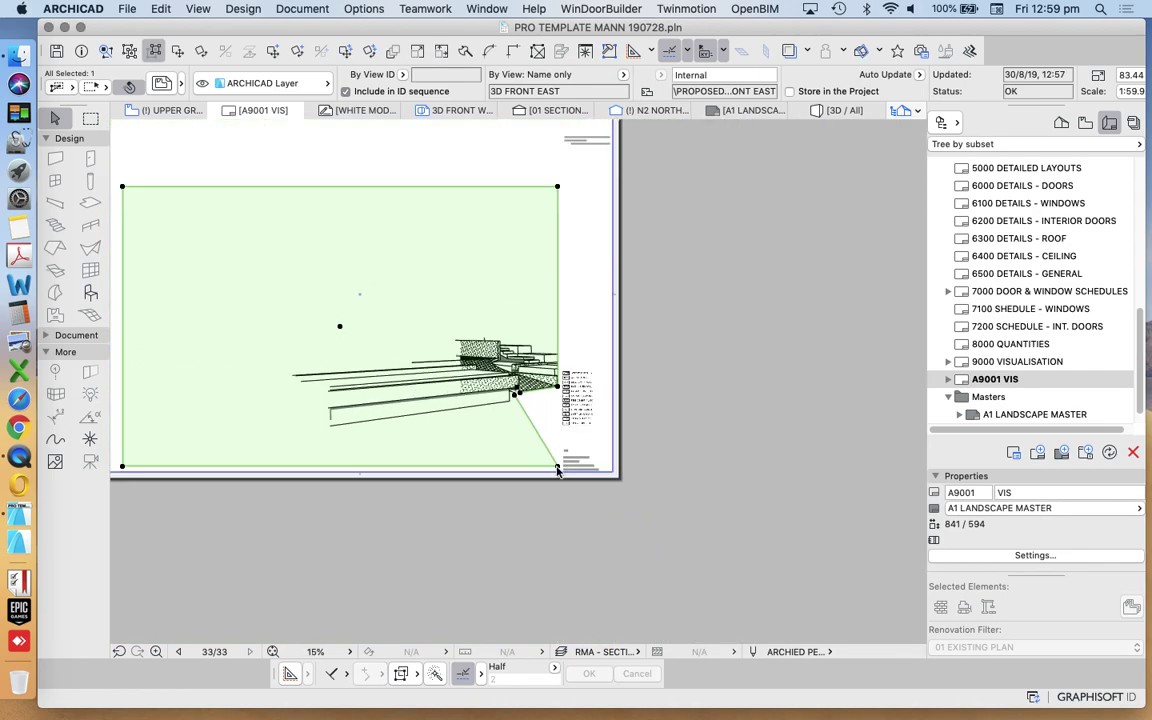
Move the outline's corner node, and shift the notch's top node onto the slab corner.
left_click(359, 435)
scroll(359, 435, "up", 2)
scroll(323, 400, "up", 2)
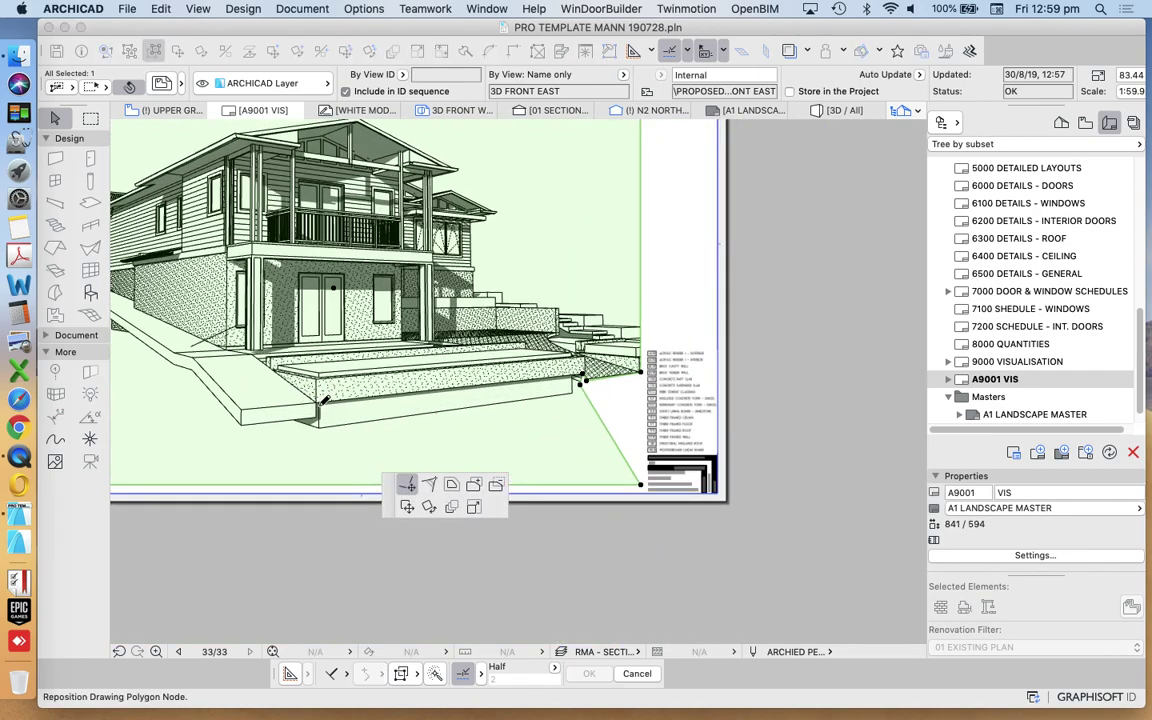
scroll(323, 400, "up", 4)
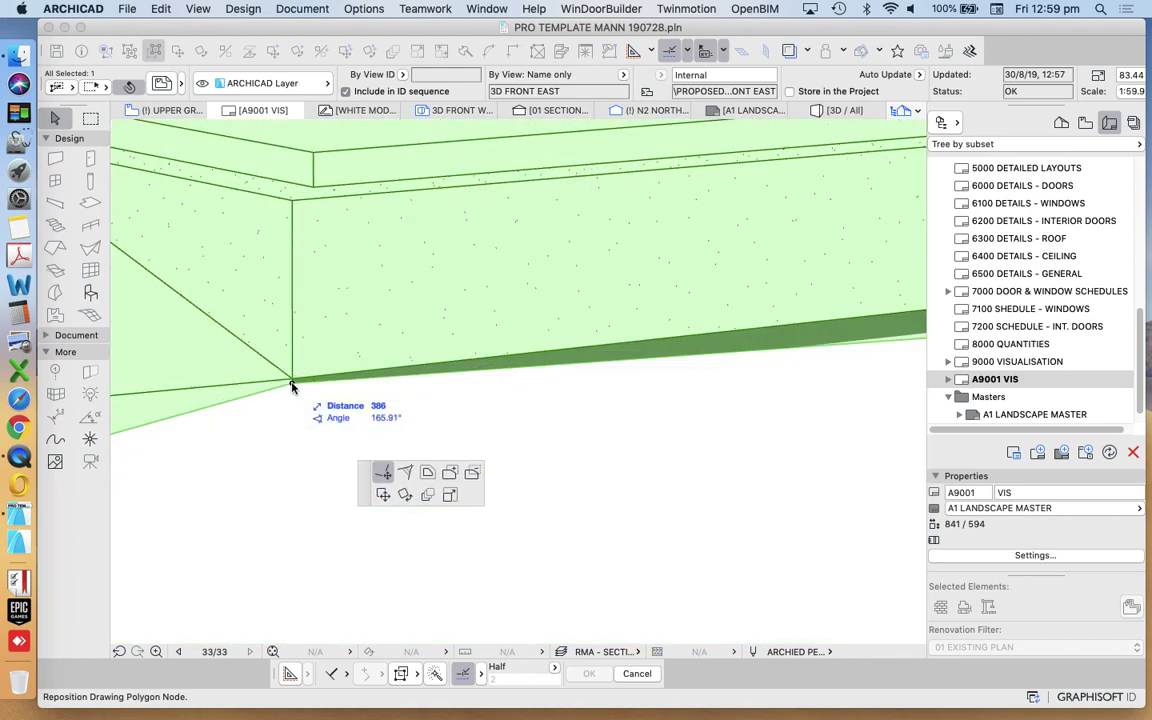
left_click(291, 384)
scroll(501, 393, "down", 4)
scroll(496, 368, "up", 5)
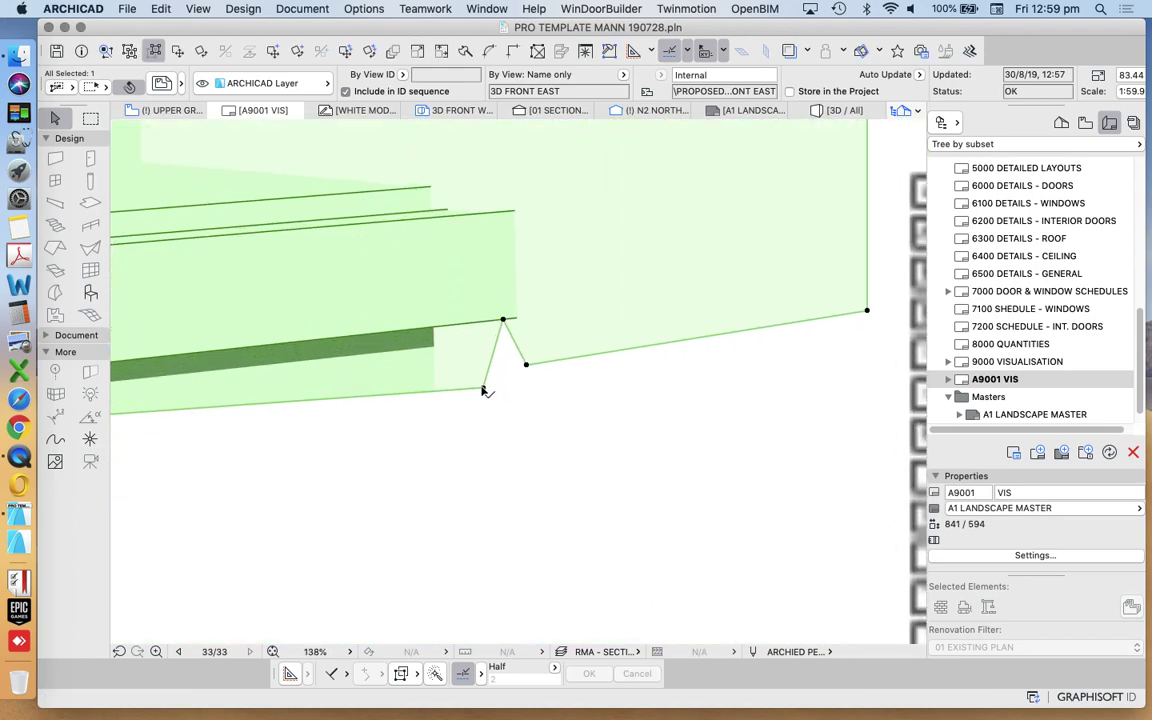
left_click(503, 321)
scroll(505, 320, "up", 3)
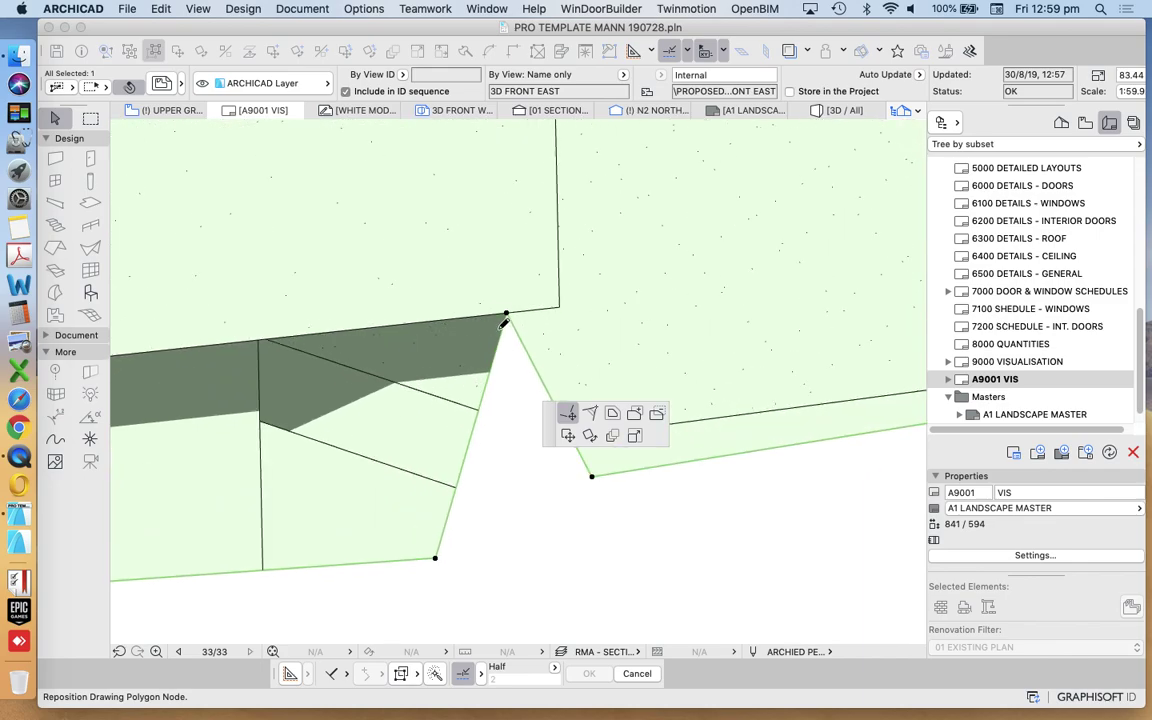
left_click(512, 315)
scroll(690, 325, "up", 3)
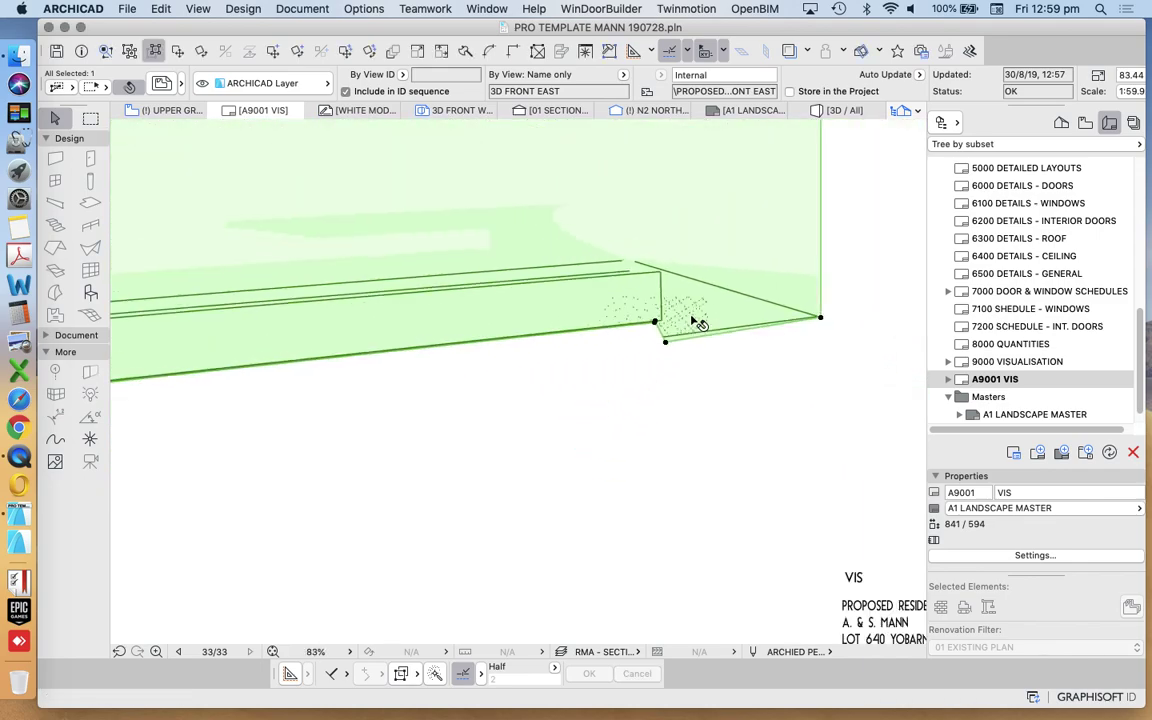
scroll(700, 322, "down", 4)
scroll(355, 378, "up", 3)
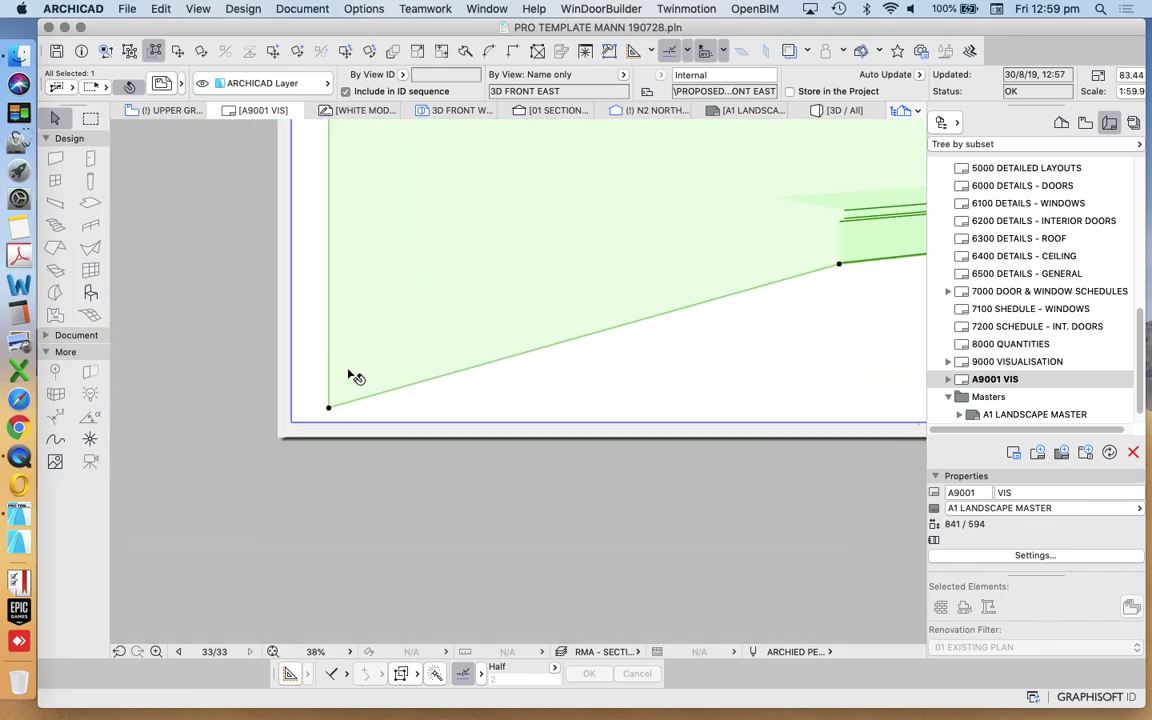
Add nodes on the lower edge so the outline follows the notch and ground line.
left_click(653, 318)
scroll(690, 320, "up", 4)
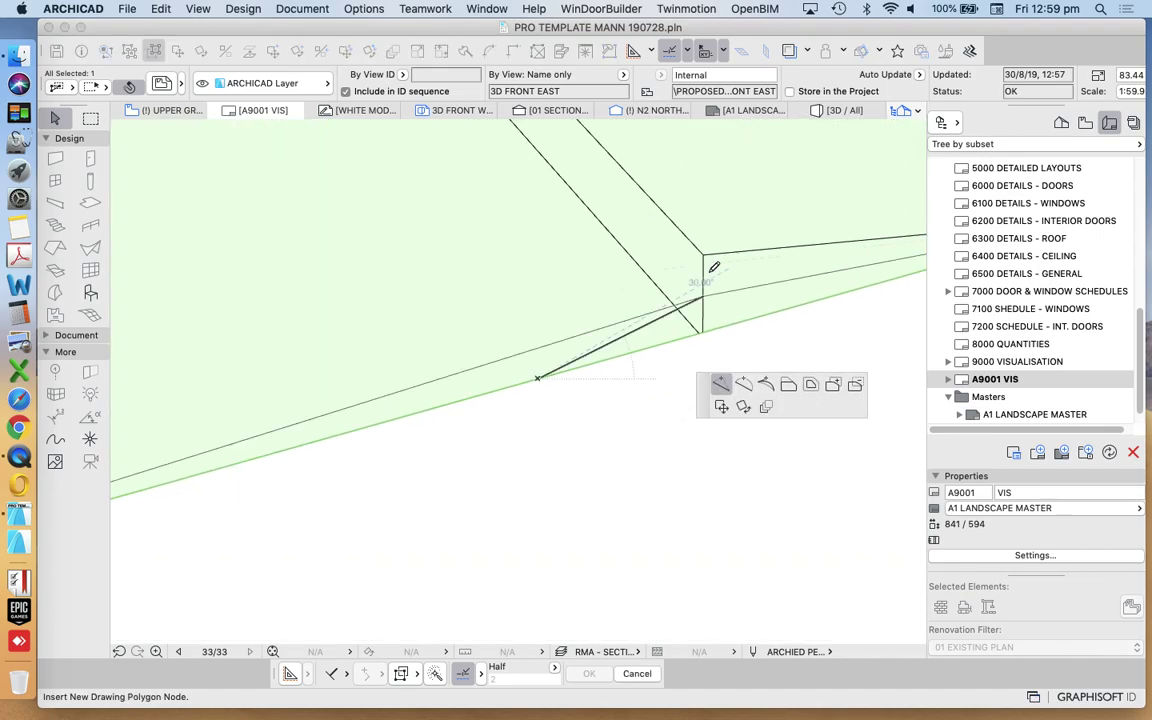
left_click(705, 272)
scroll(663, 411, "down", 5)
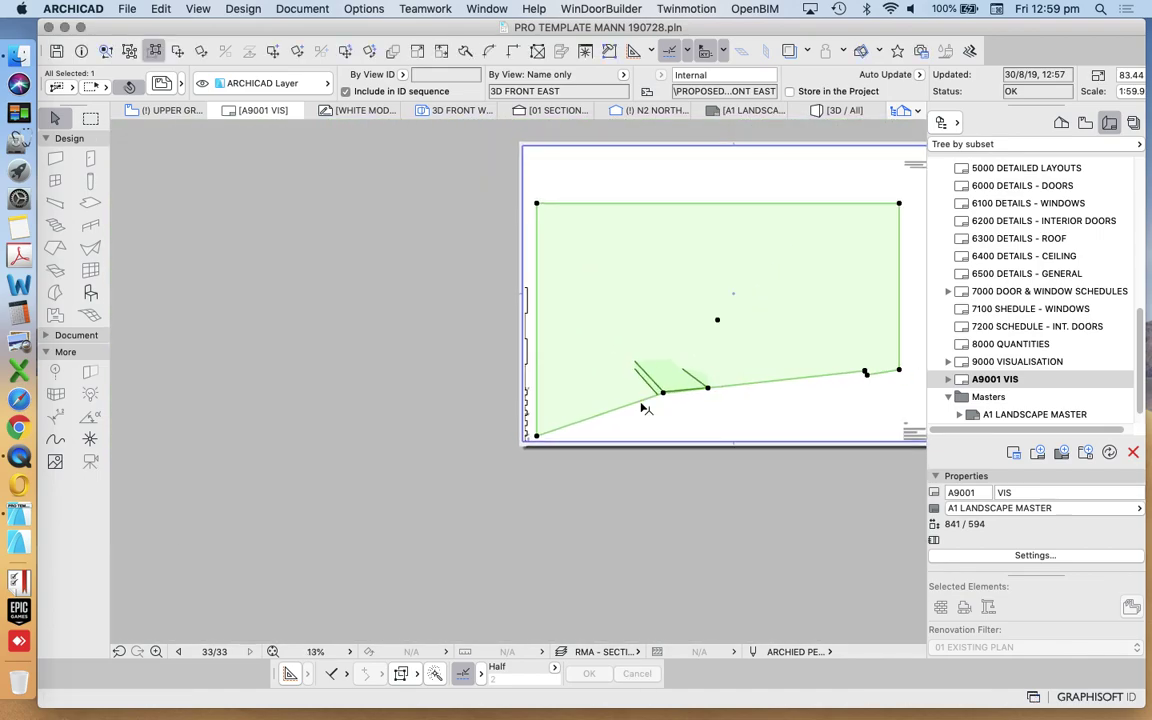
left_click(638, 370)
scroll(630, 360, "up", 5)
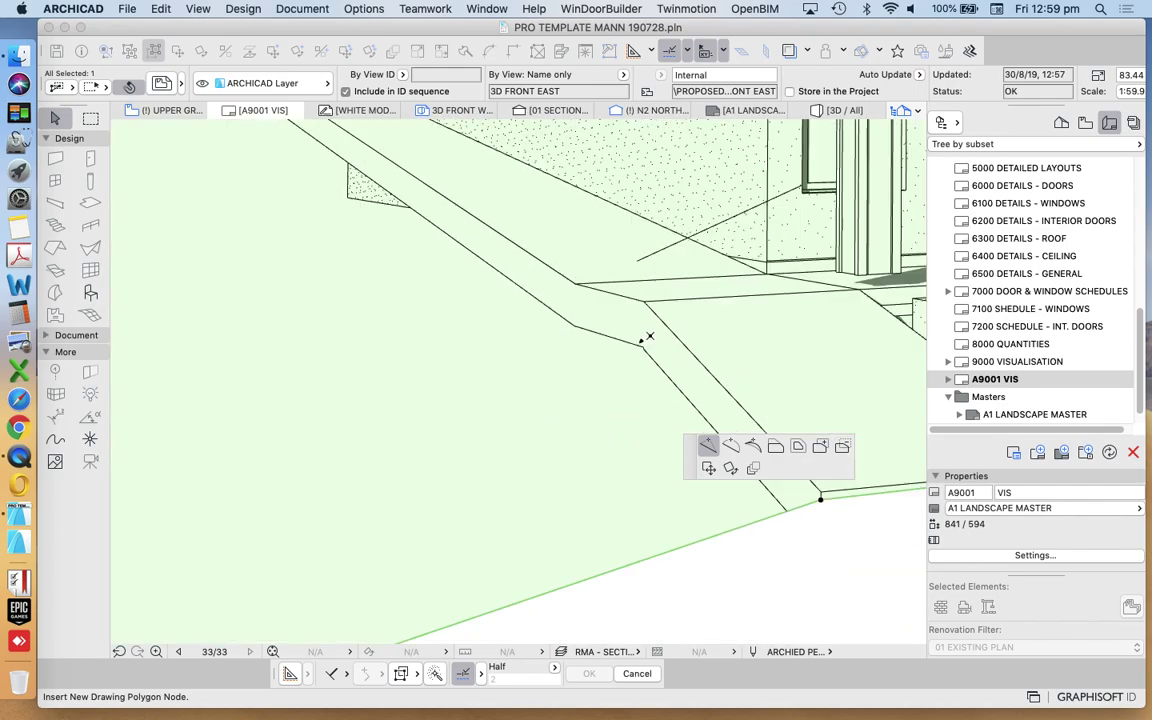
left_click(643, 309)
left_click(605, 340)
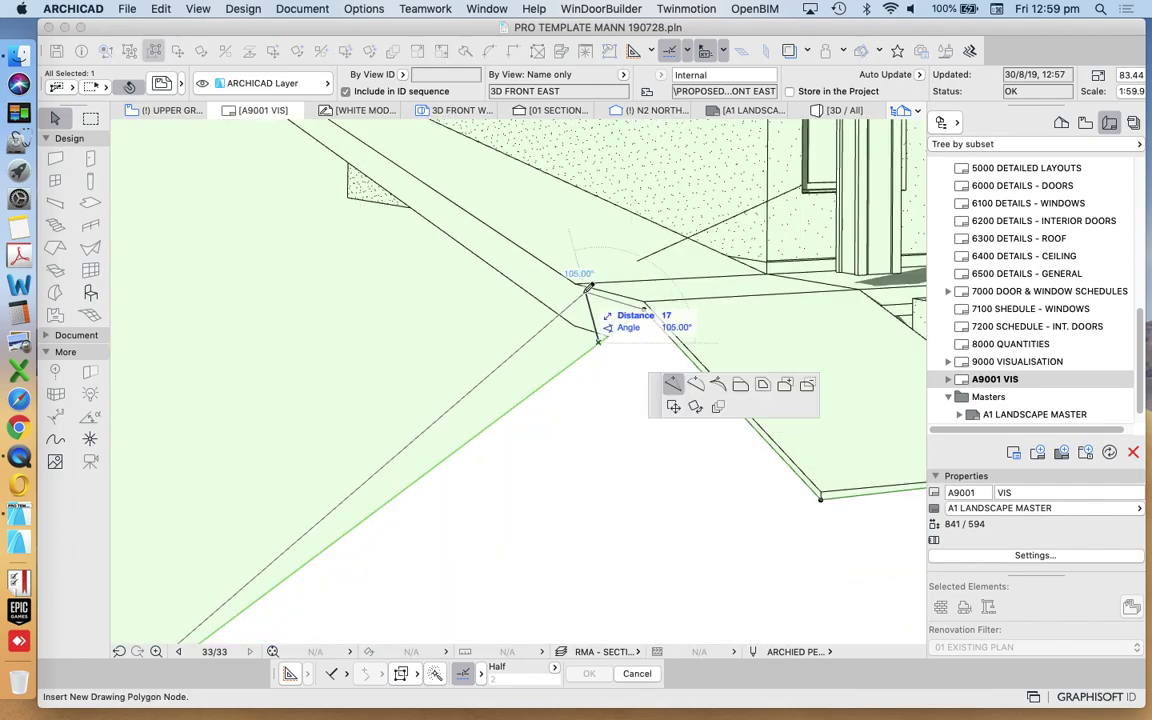
left_click(575, 293)
scroll(636, 428, "down", 3)
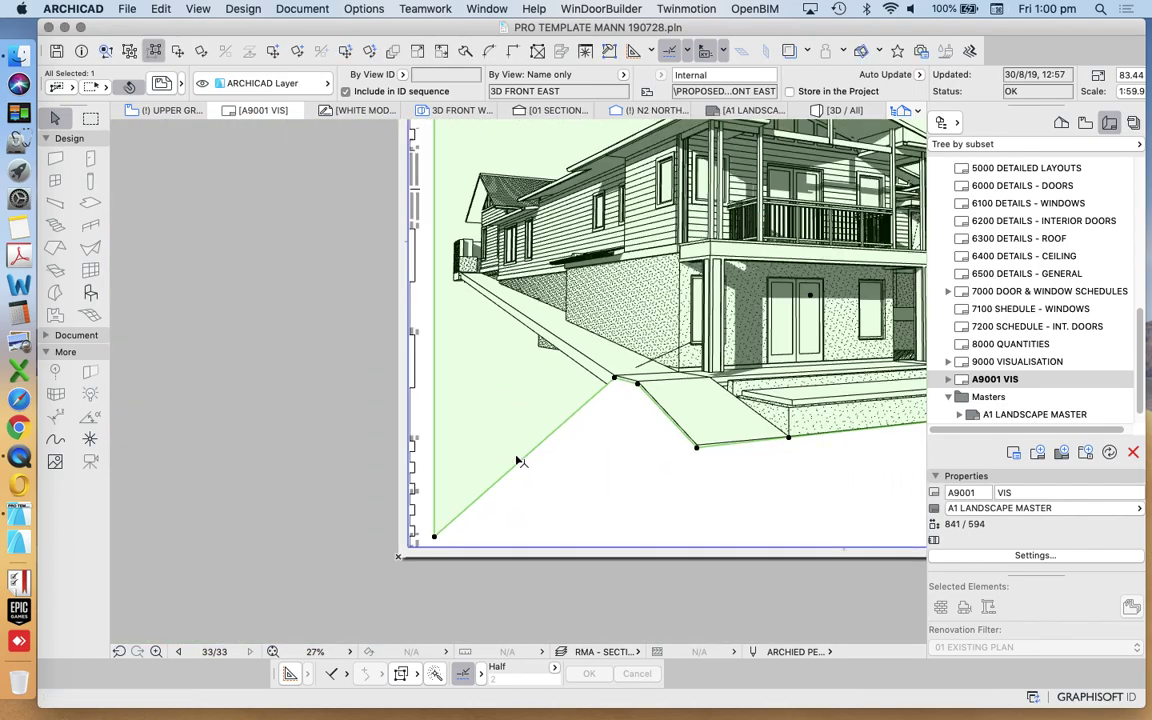
Add nodes on the left edge at the house corner, then deselect to review the cropped drawing.
left_click(445, 310)
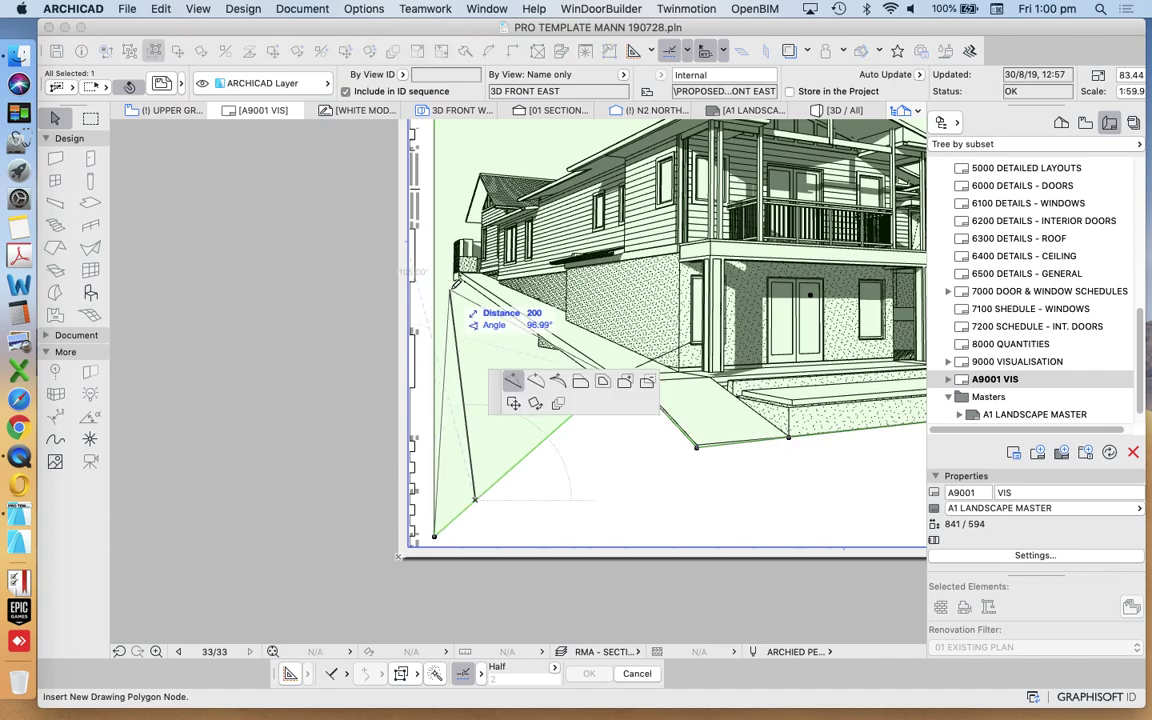
scroll(478, 266, "up", 5)
left_click(474, 274)
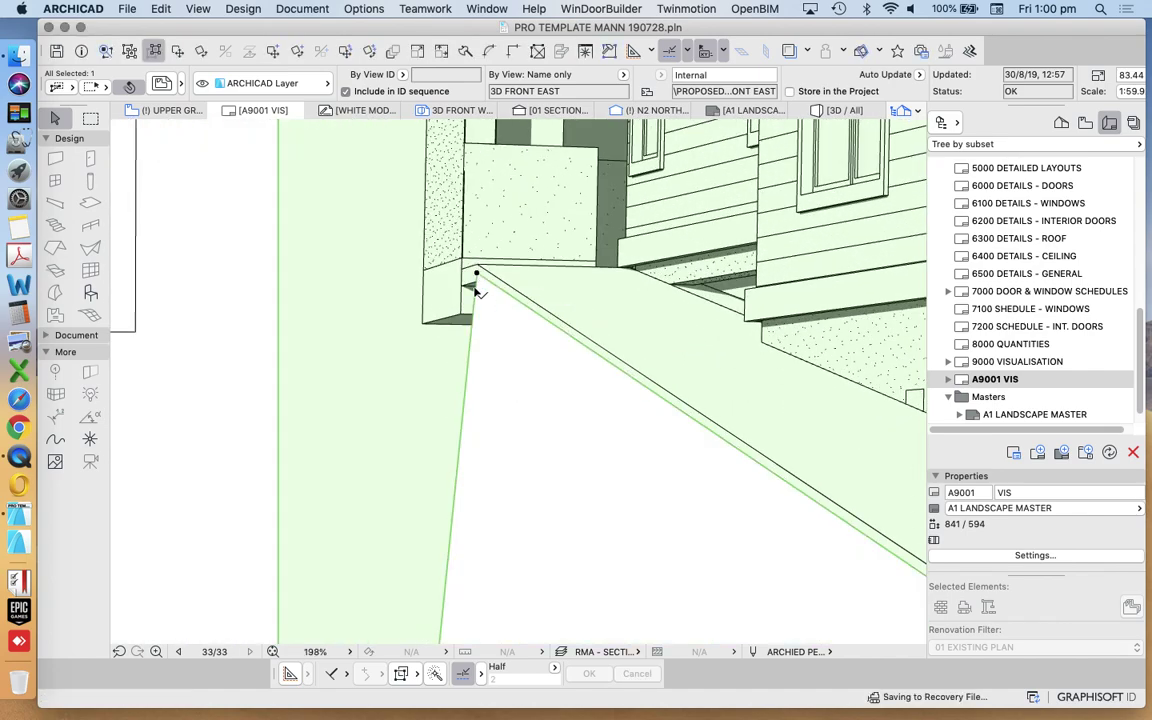
left_click(462, 292)
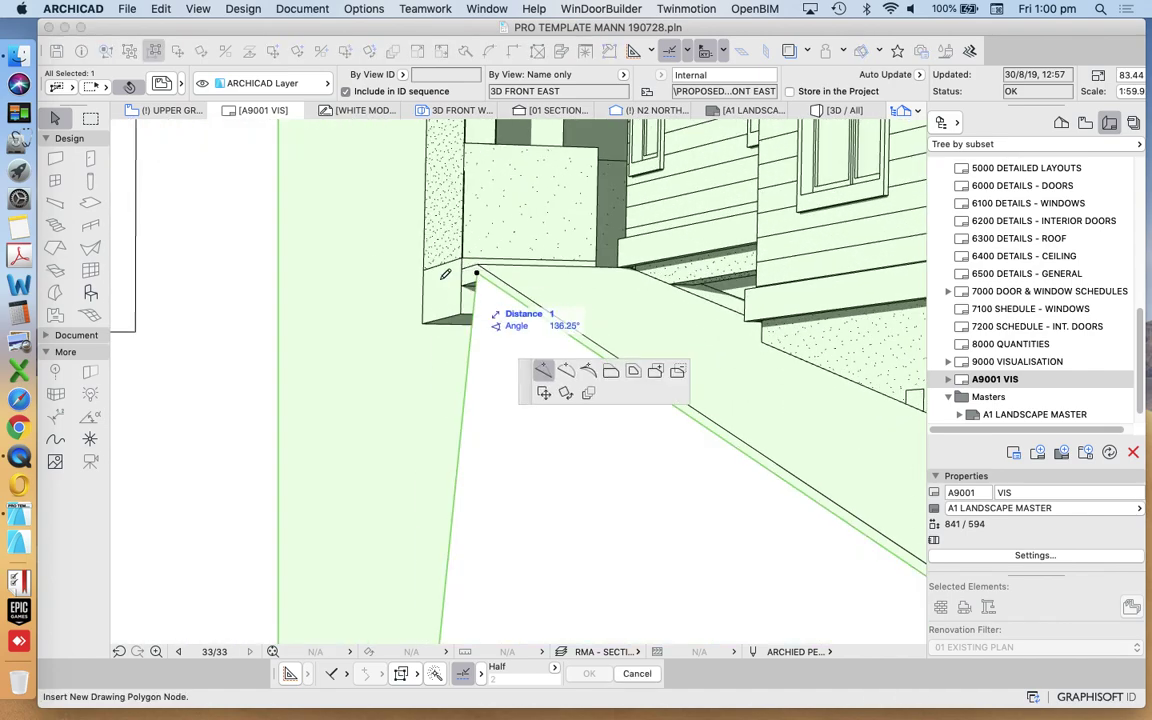
left_click(277, 291)
scroll(400, 368, "down", 1)
scroll(392, 400, "down", 5)
left_click(390, 415)
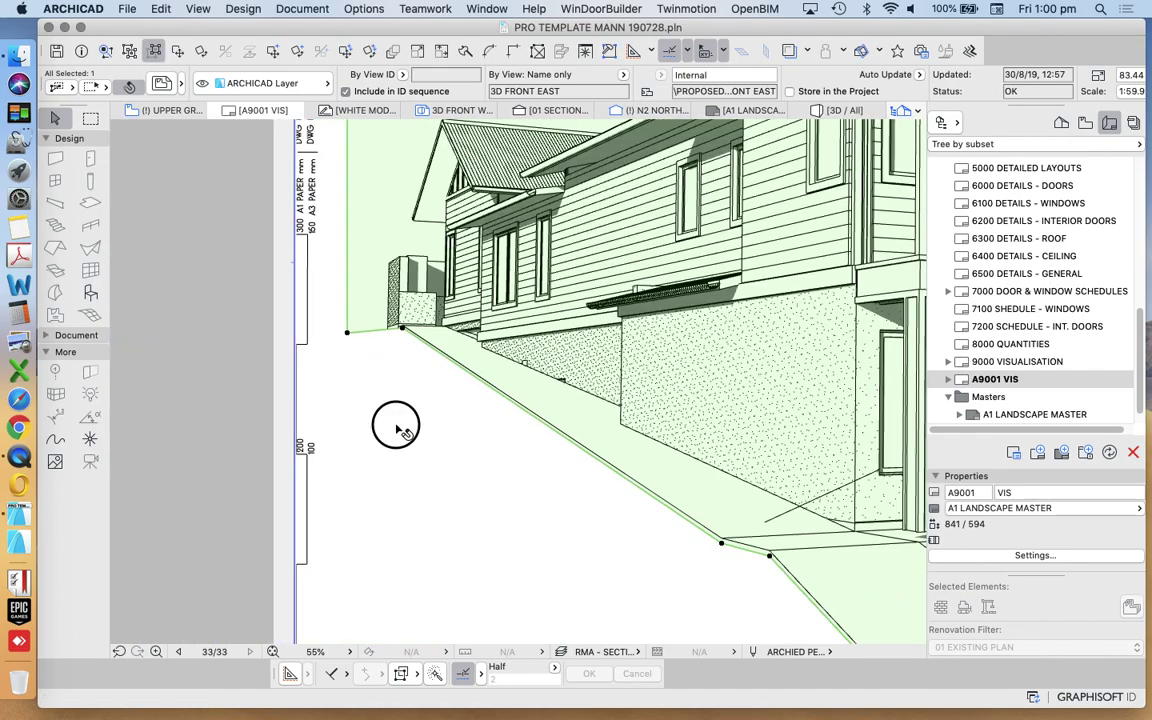
scroll(382, 393, "down", 3)
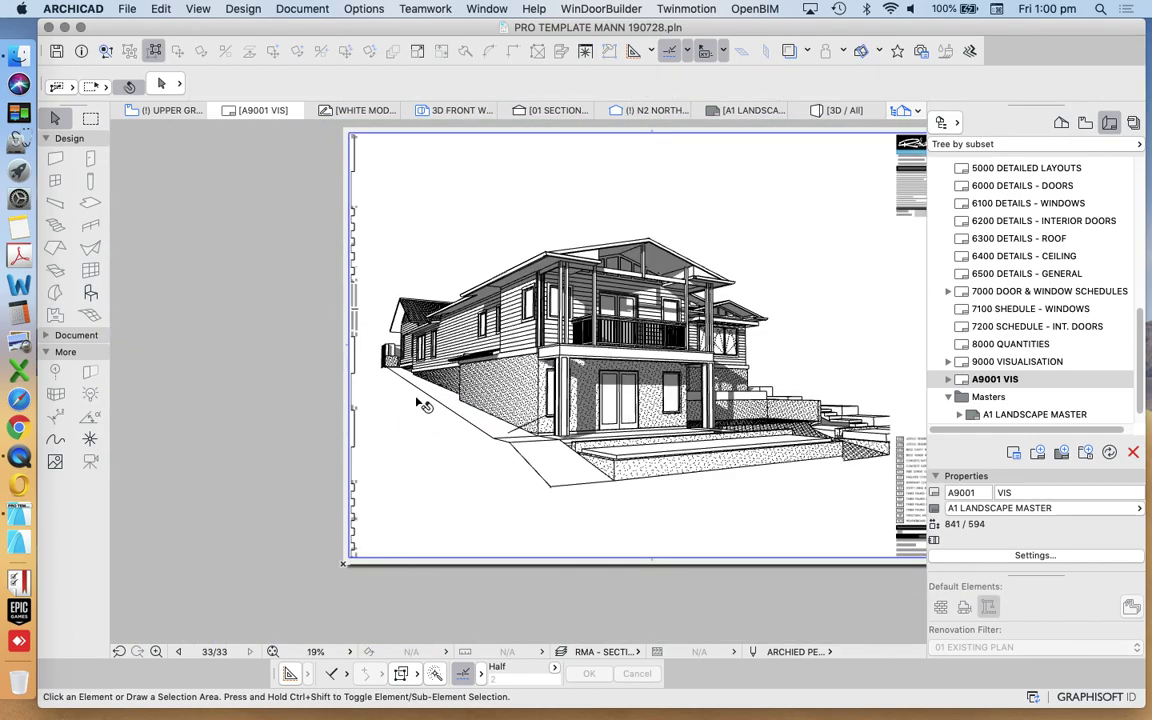
scroll(390, 363, "down", 3)
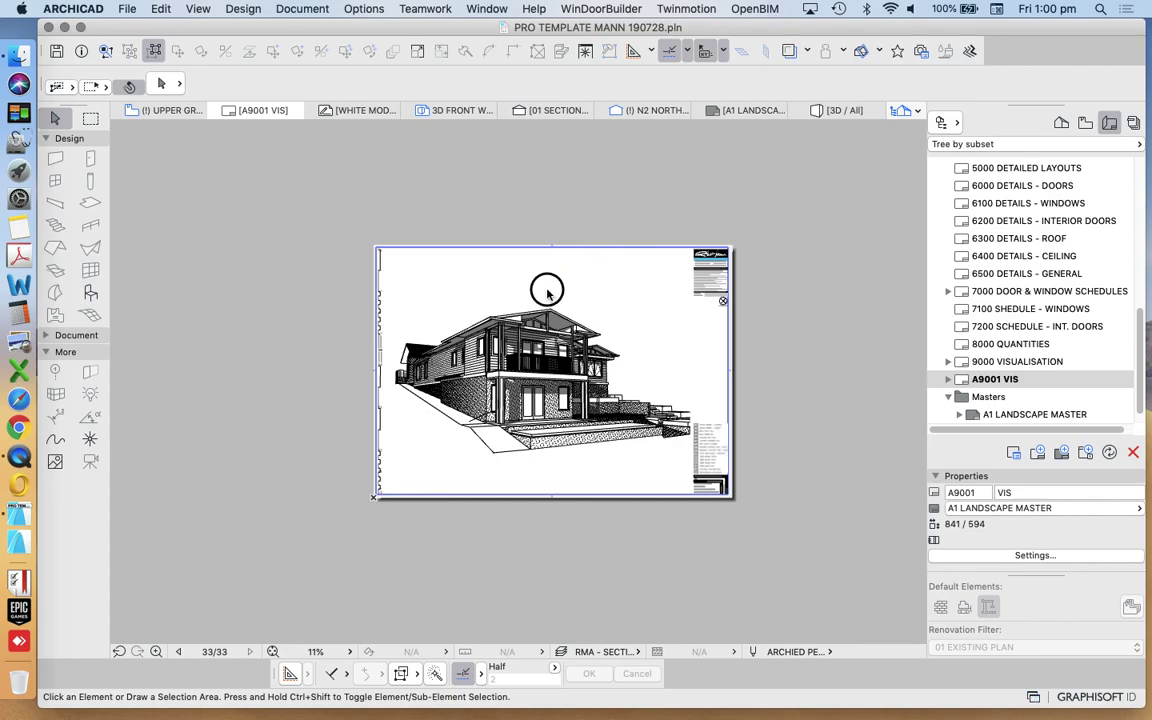
left_click(500, 305)
left_click(632, 206)
left_click(1062, 122)
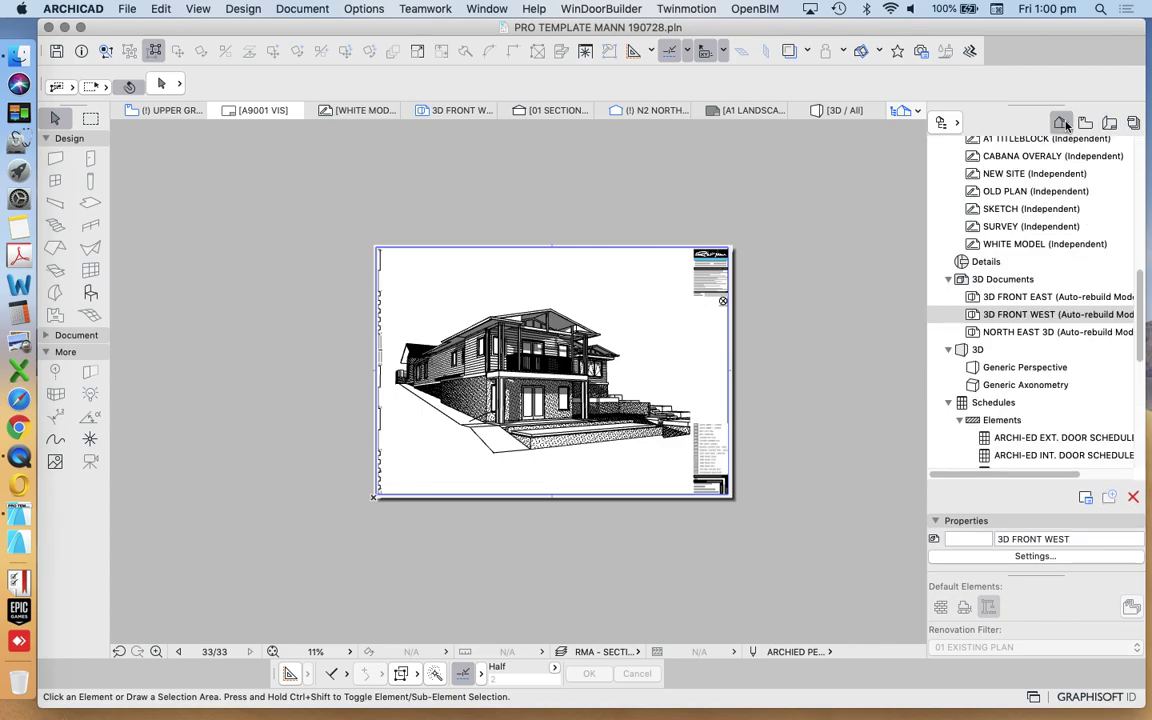
Check the 3D FRONT WEST 3D Document Settings and close them unchanged.
right_click(1026, 320)
left_click(950, 557)
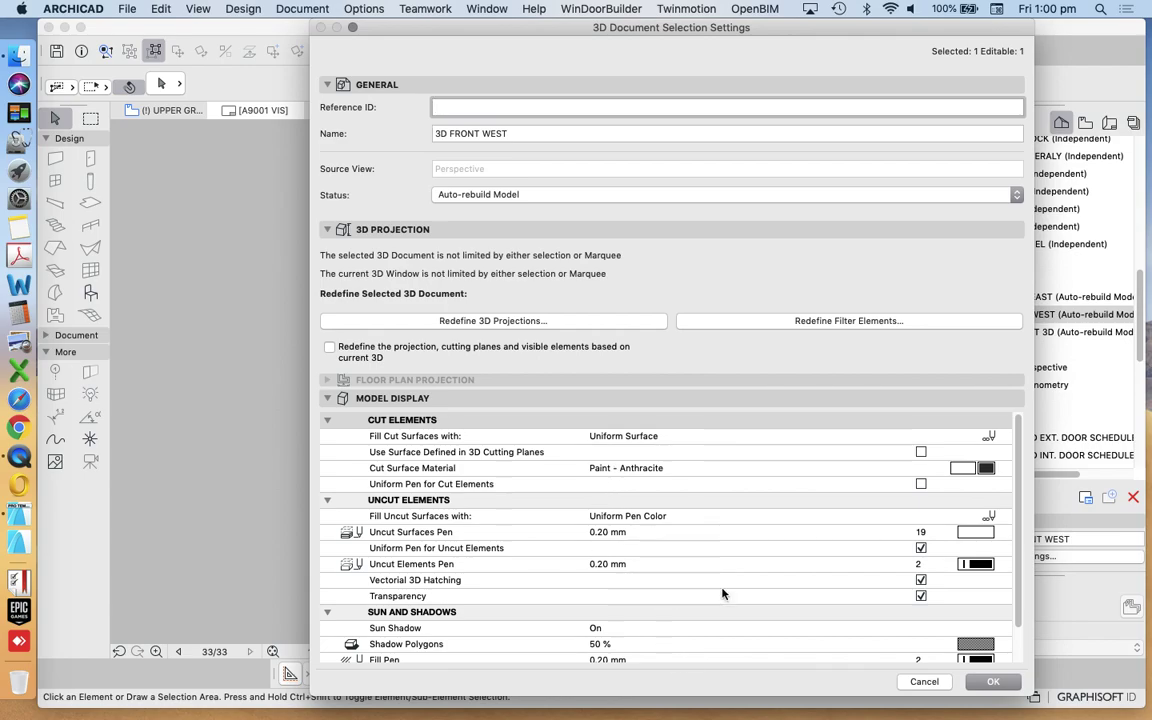
key("Return")
Browse the View Map and Layout Book, then open the 1. LOWER GROUND FLOOR plan from the Project Map.
left_click(1086, 122)
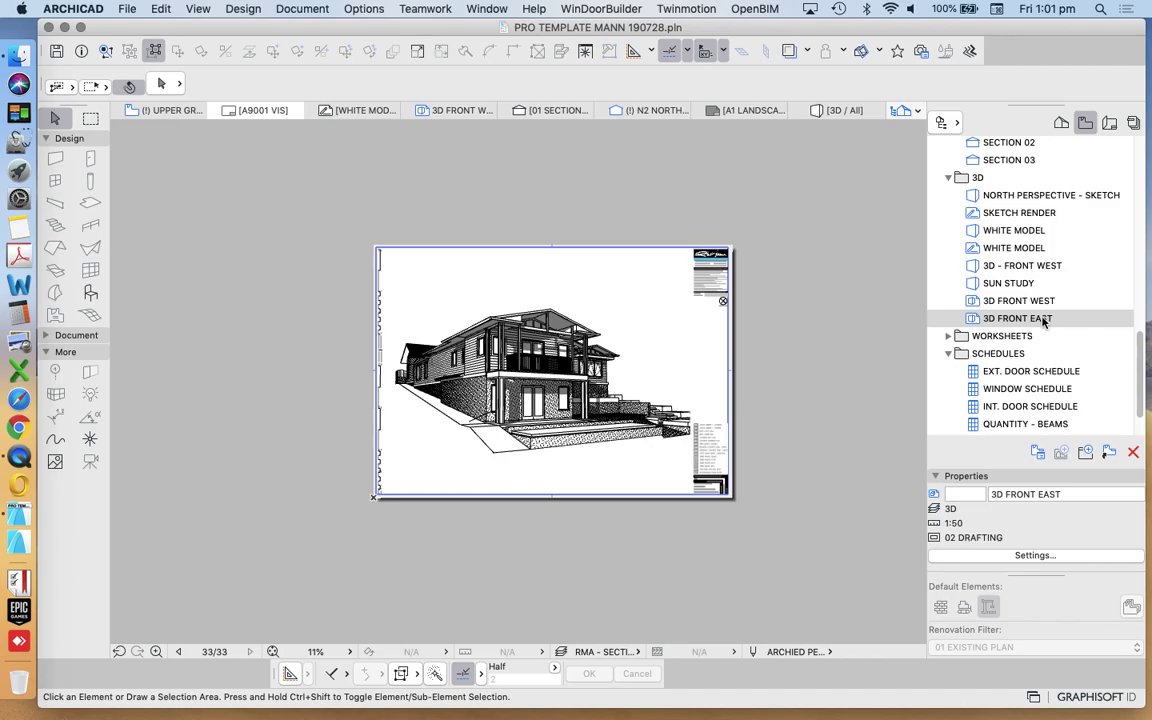
scroll(1043, 320, "up", 4)
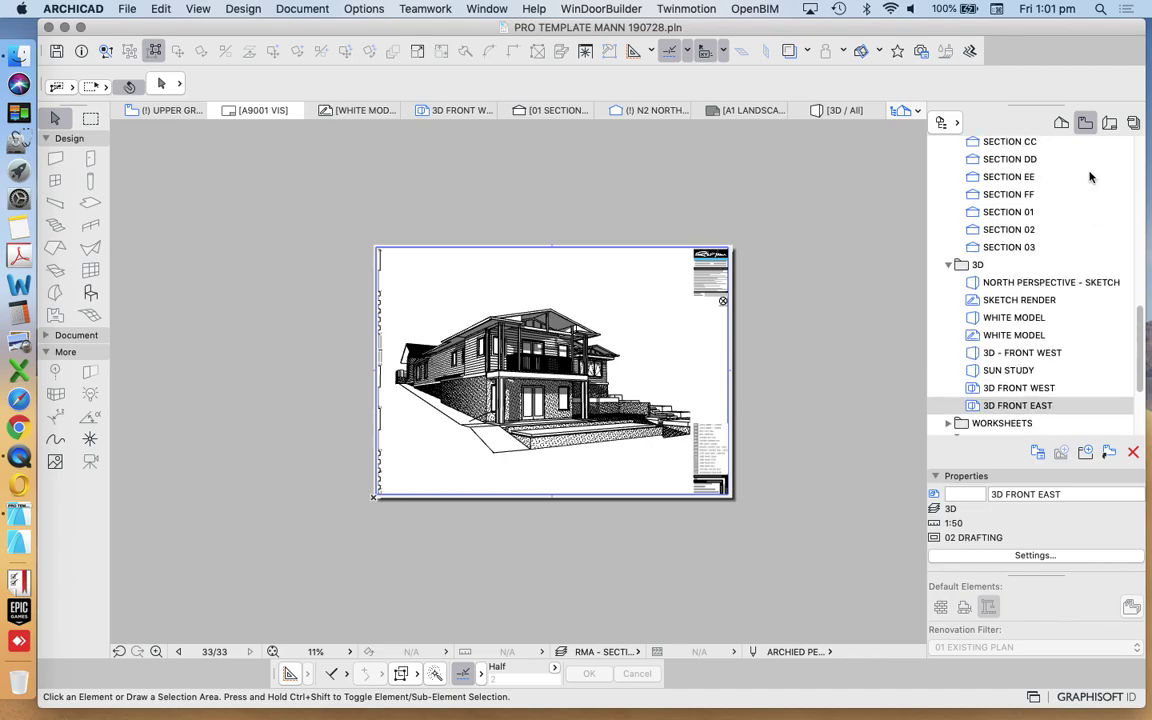
left_click(1111, 122)
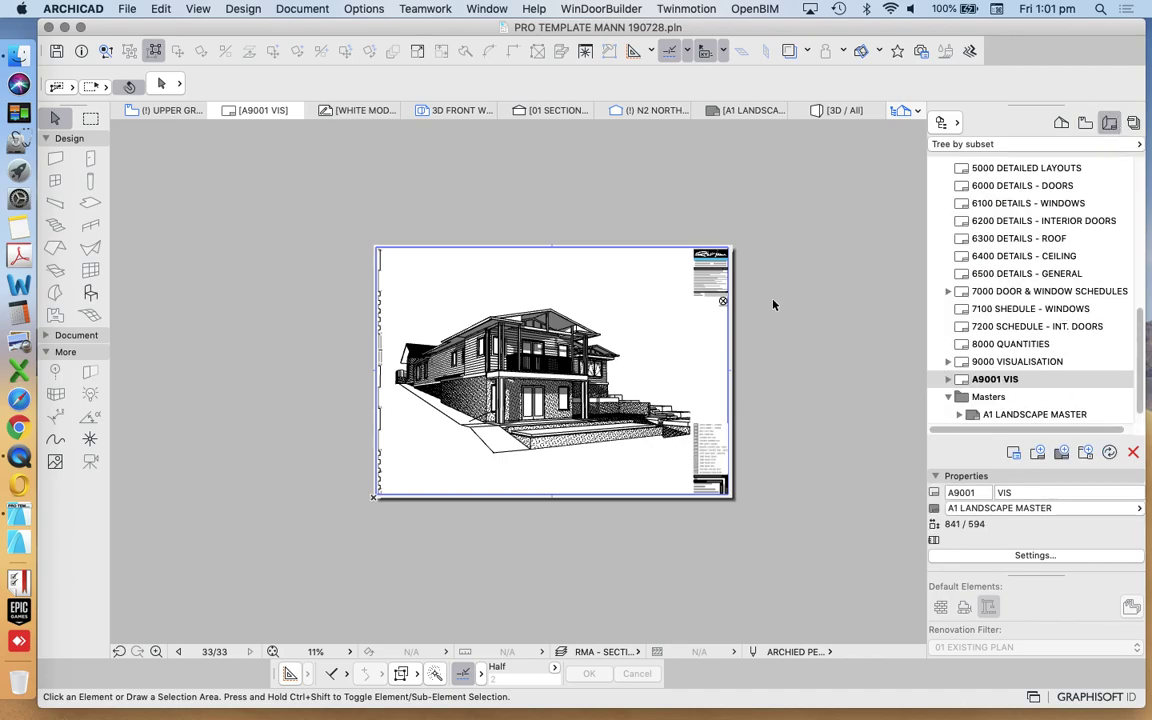
scroll(1020, 345, "up", 10)
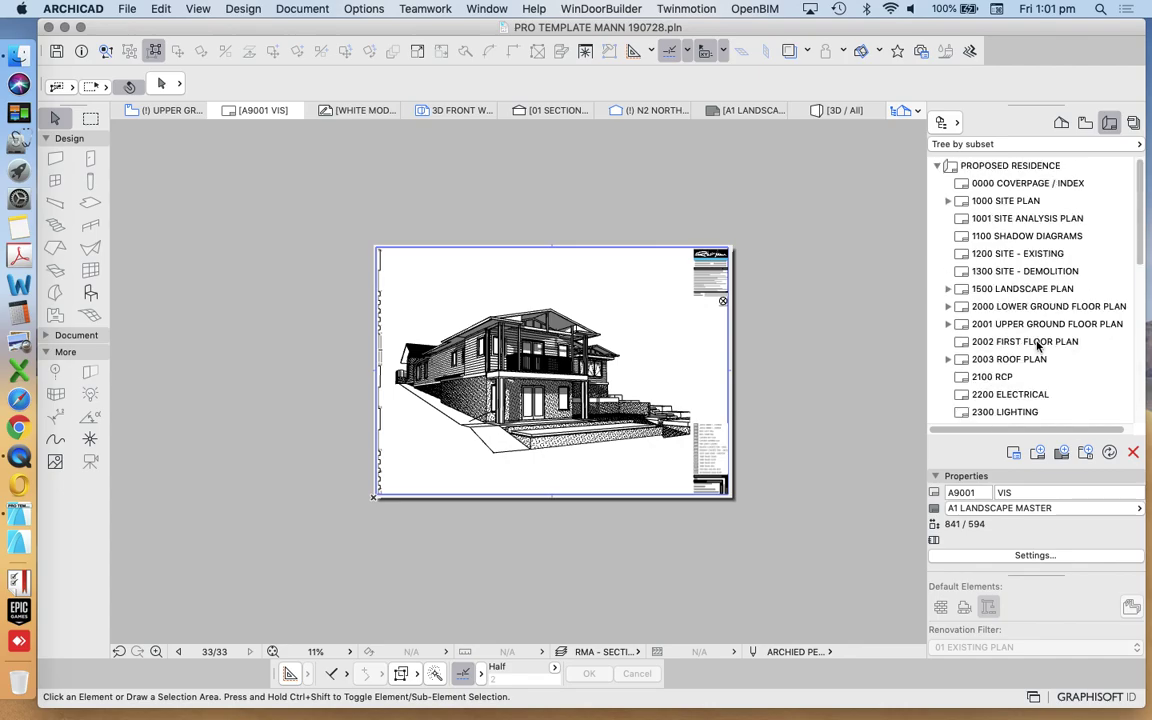
left_click(1061, 122)
scroll(1036, 257, "up", 10)
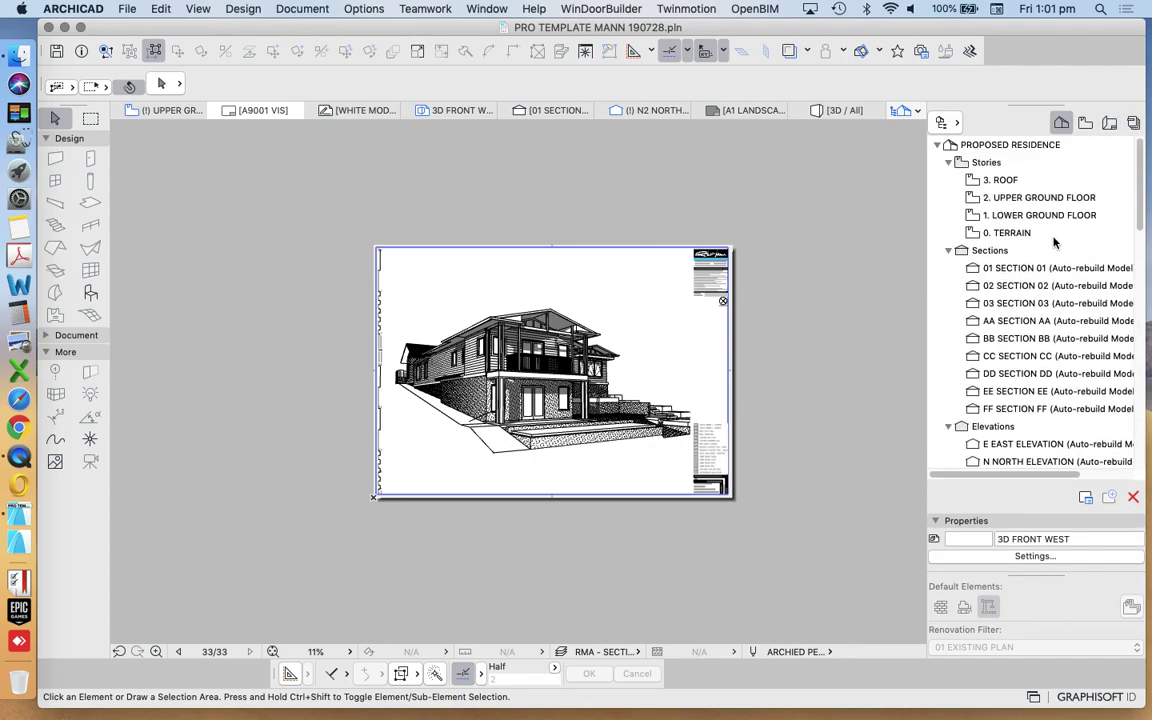
left_click(1002, 217)
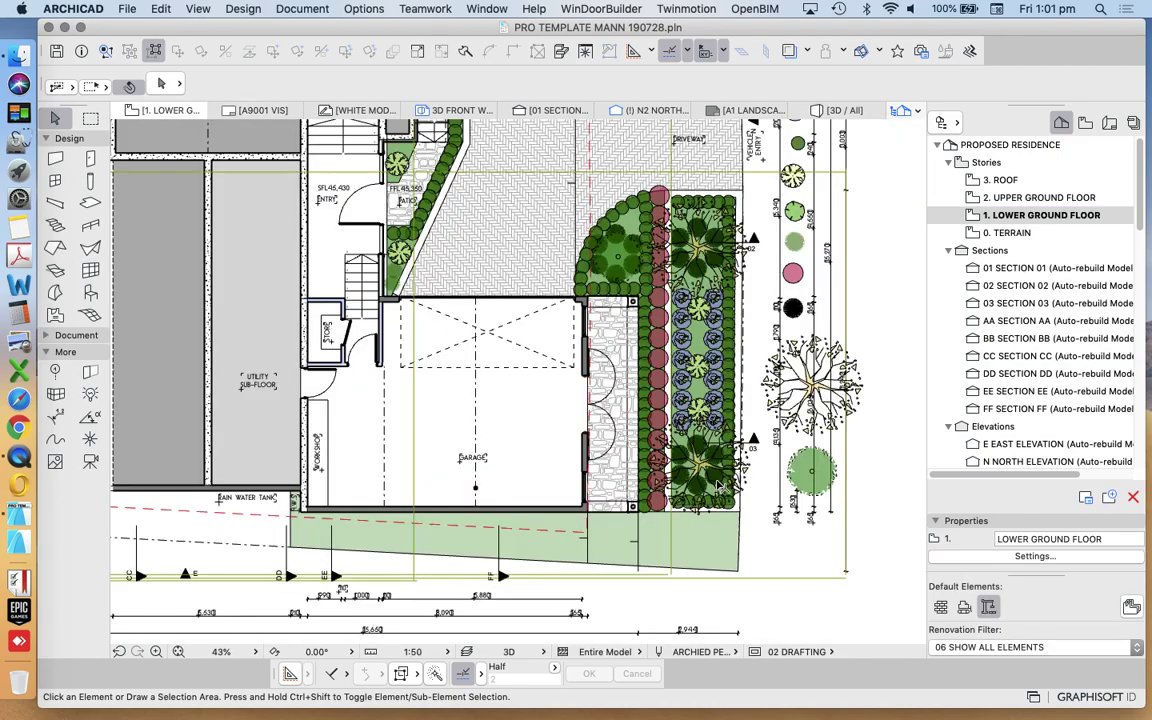
Copy the verandah balustrade from the 2. UPPER GROUND FLOOR plan.
scroll(718, 487, "up", 3)
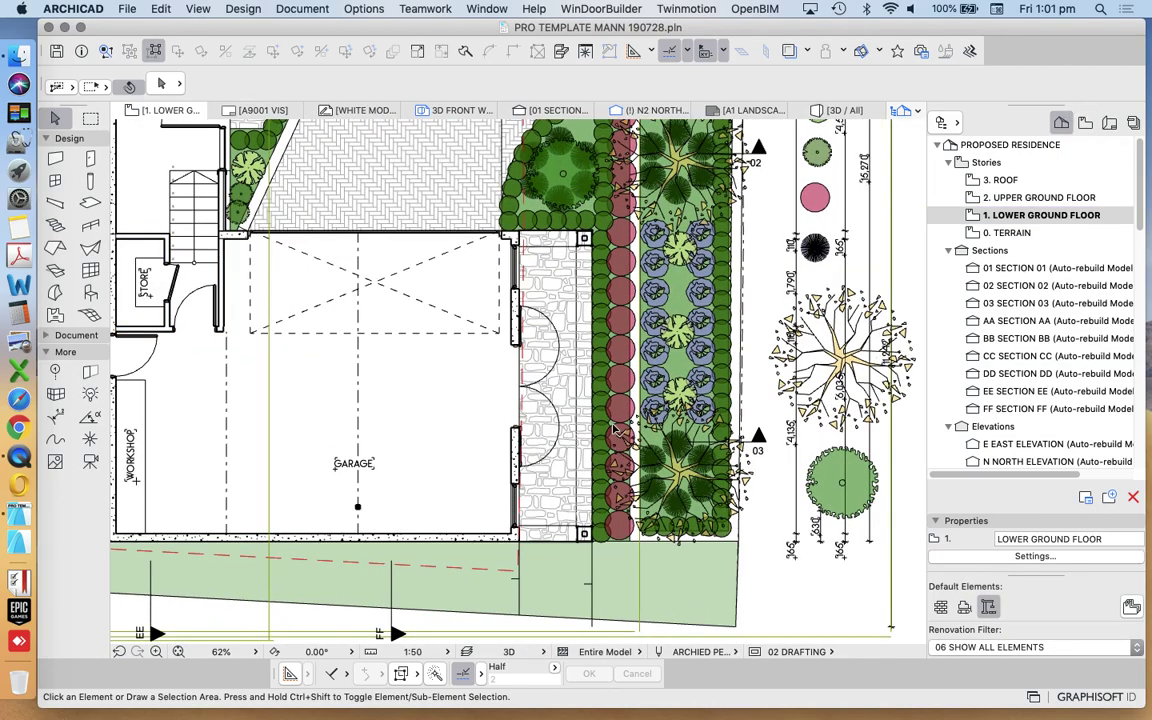
scroll(614, 430, "up", 1)
scroll(600, 400, "down", 3)
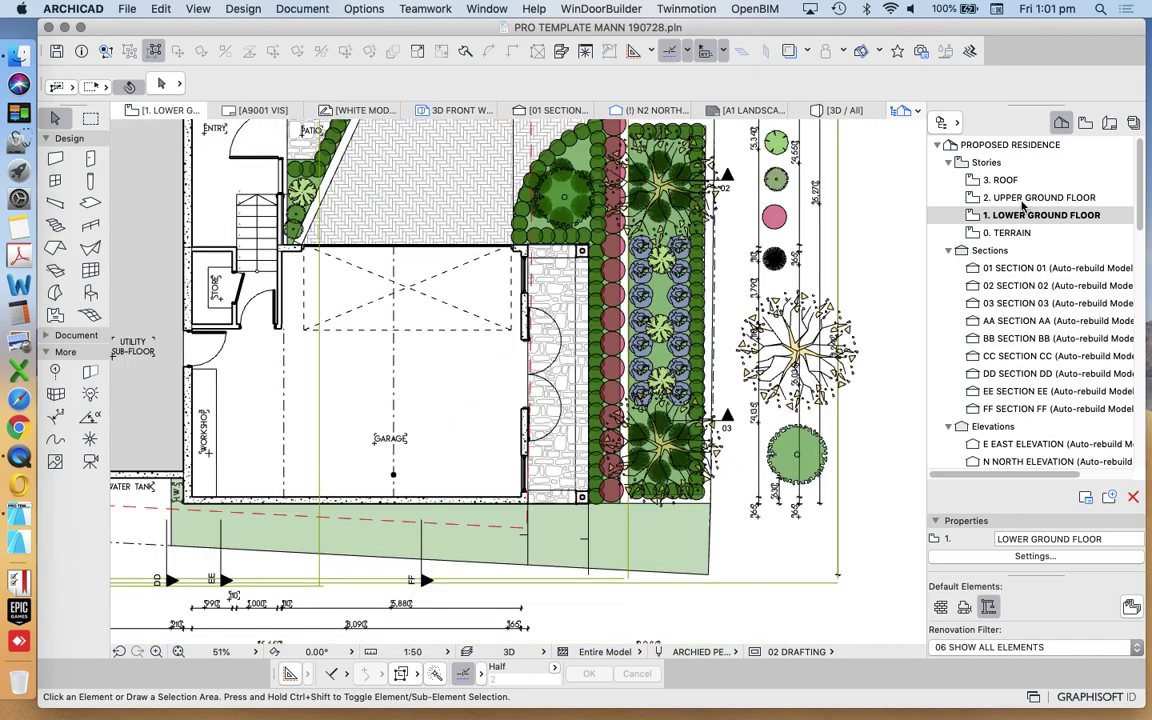
double_click(1021, 199)
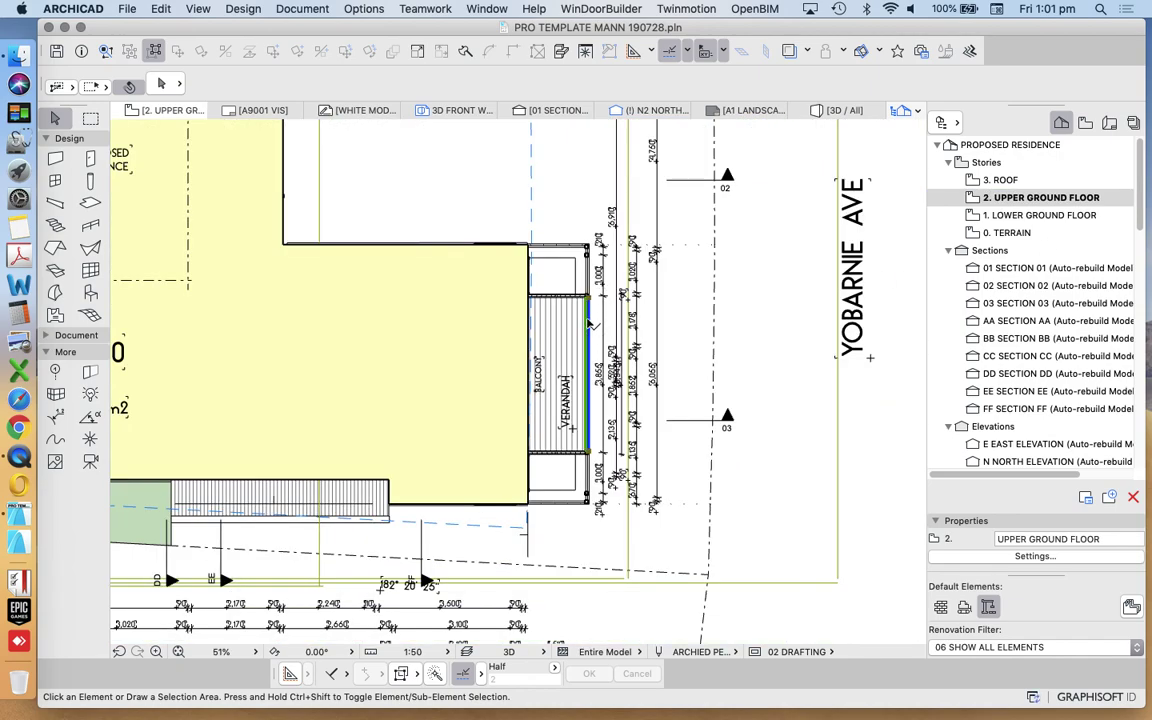
left_click(590, 324)
key("super+c")
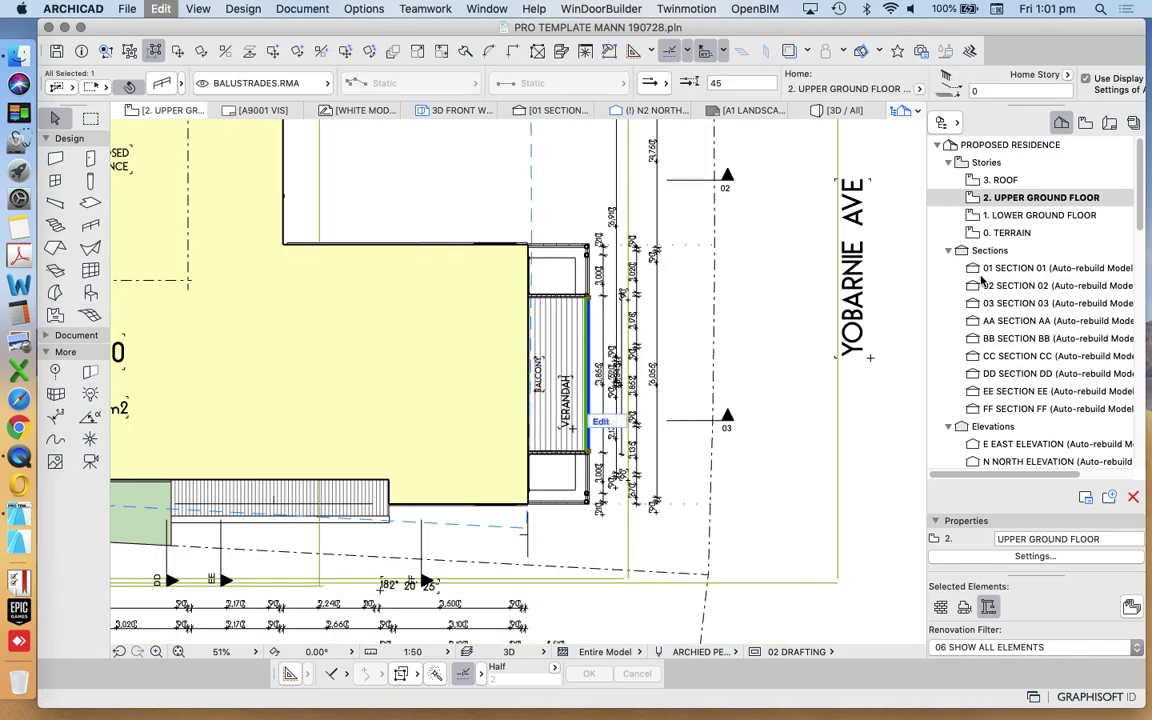
Paste the balustrade onto the lower ground floor and stretch one end along the stone wall.
double_click(1040, 215)
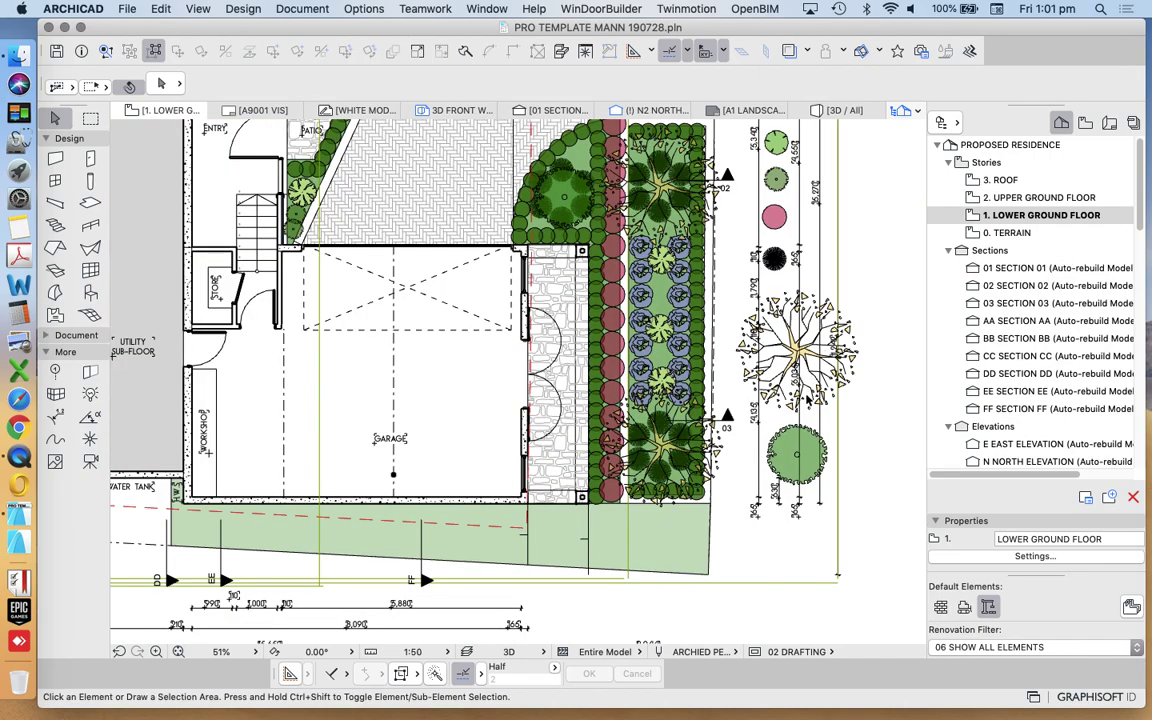
key("super+v")
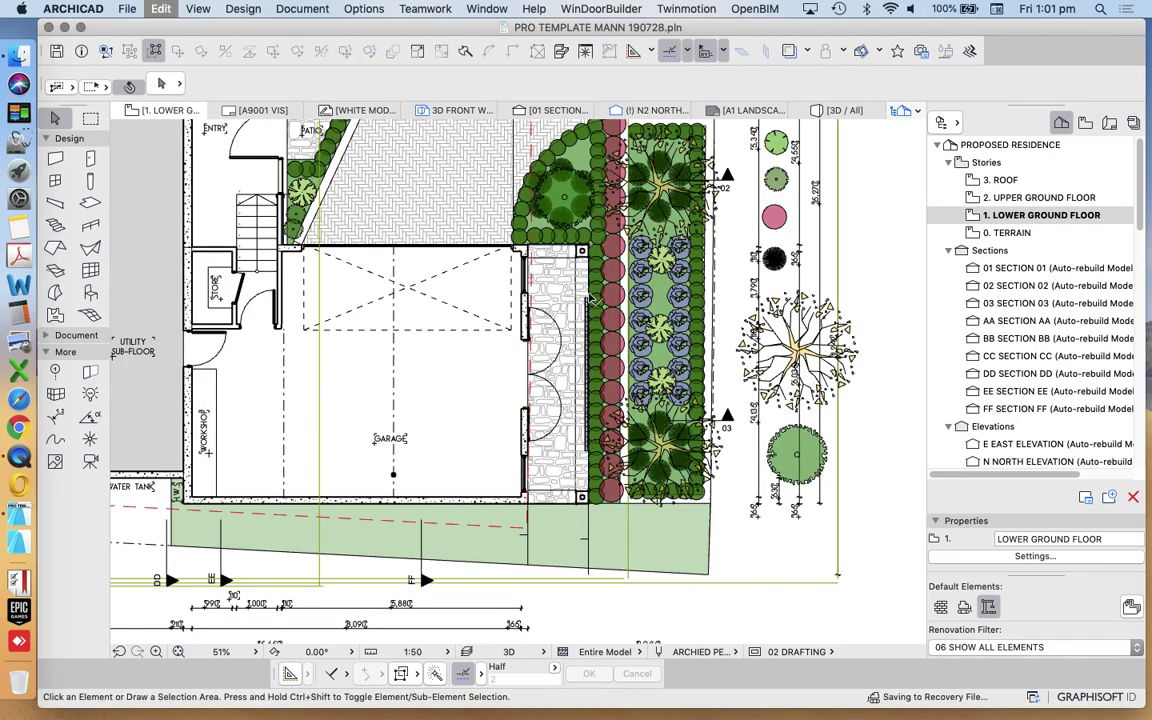
scroll(592, 296, "up", 5)
left_click(586, 296)
left_click(584, 295)
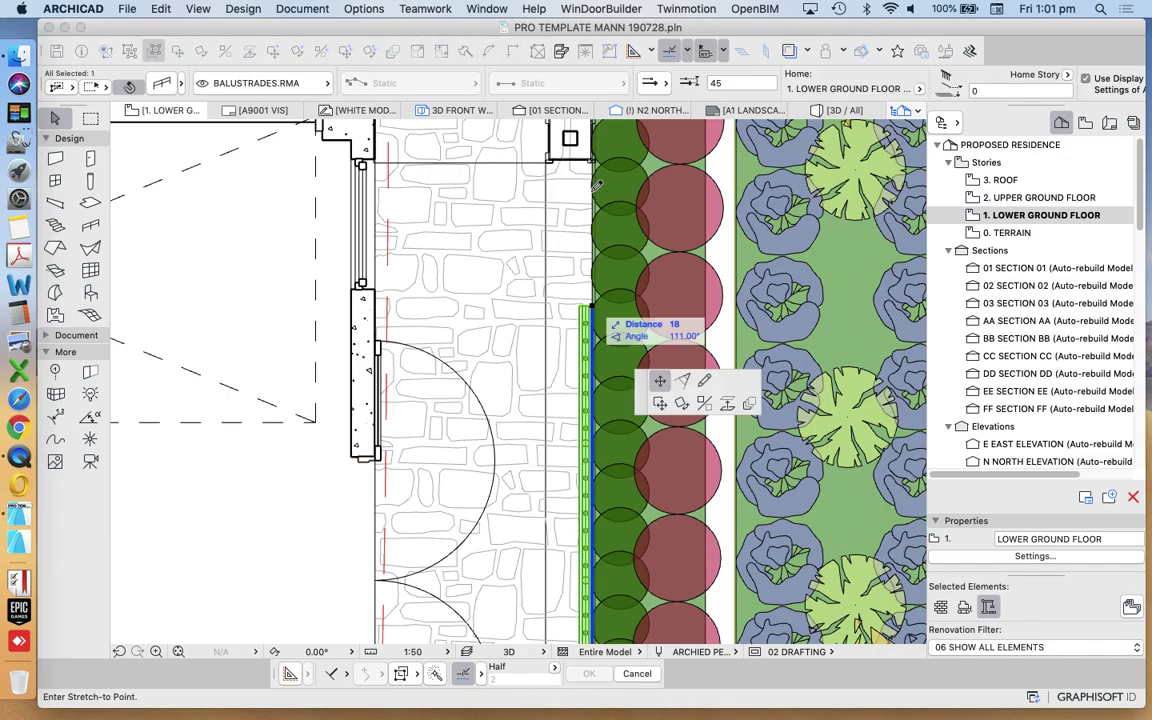
left_click(597, 522)
scroll(581, 443, "down", 5)
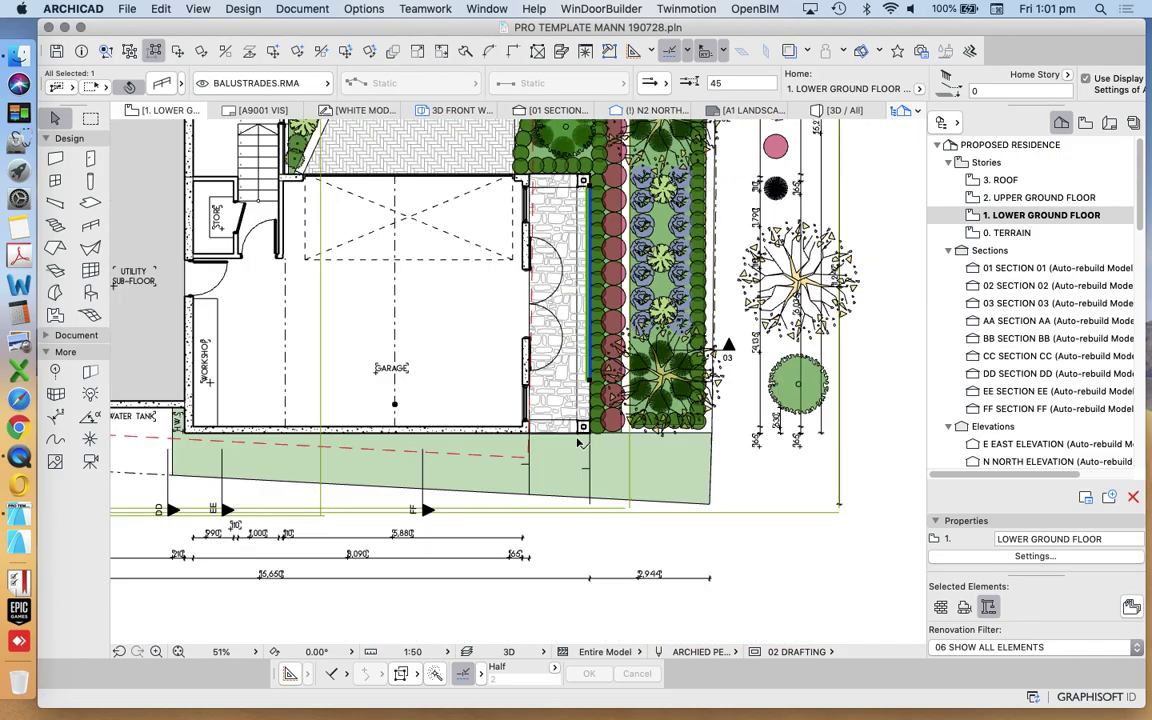
scroll(581, 443, "up", 5)
Stretch the balustrade's other end to the wall's corner post and deselect it.
left_click(590, 398)
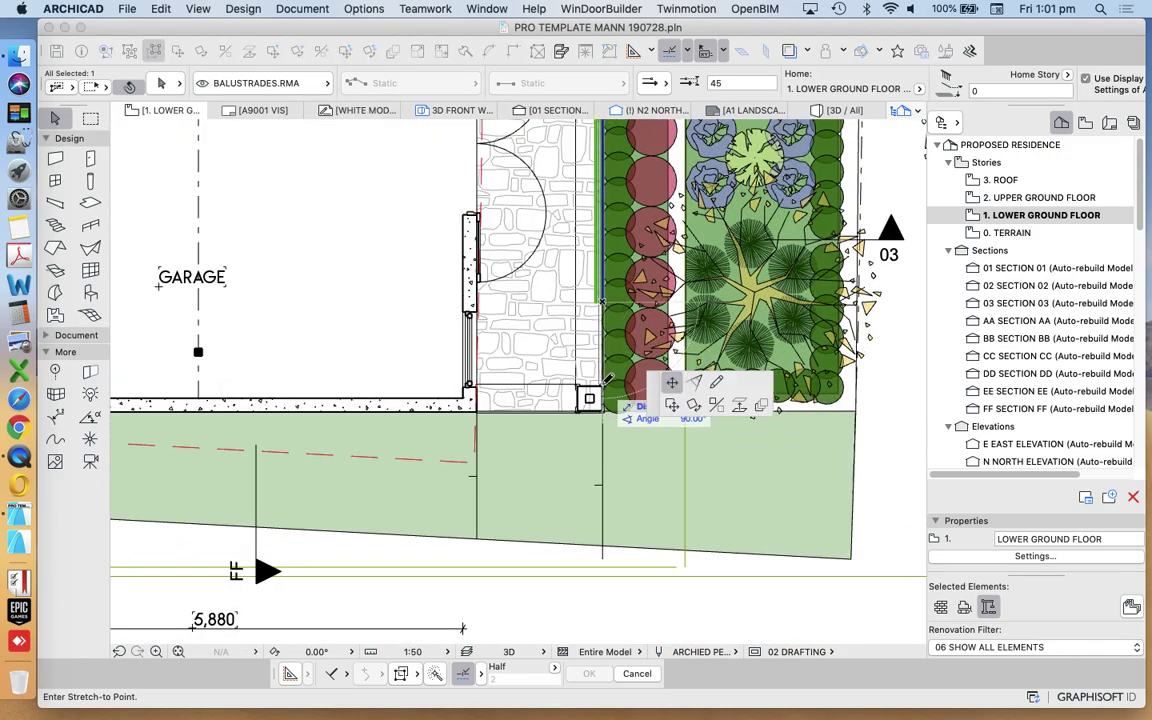
left_click(598, 396)
scroll(592, 400, "down", 5)
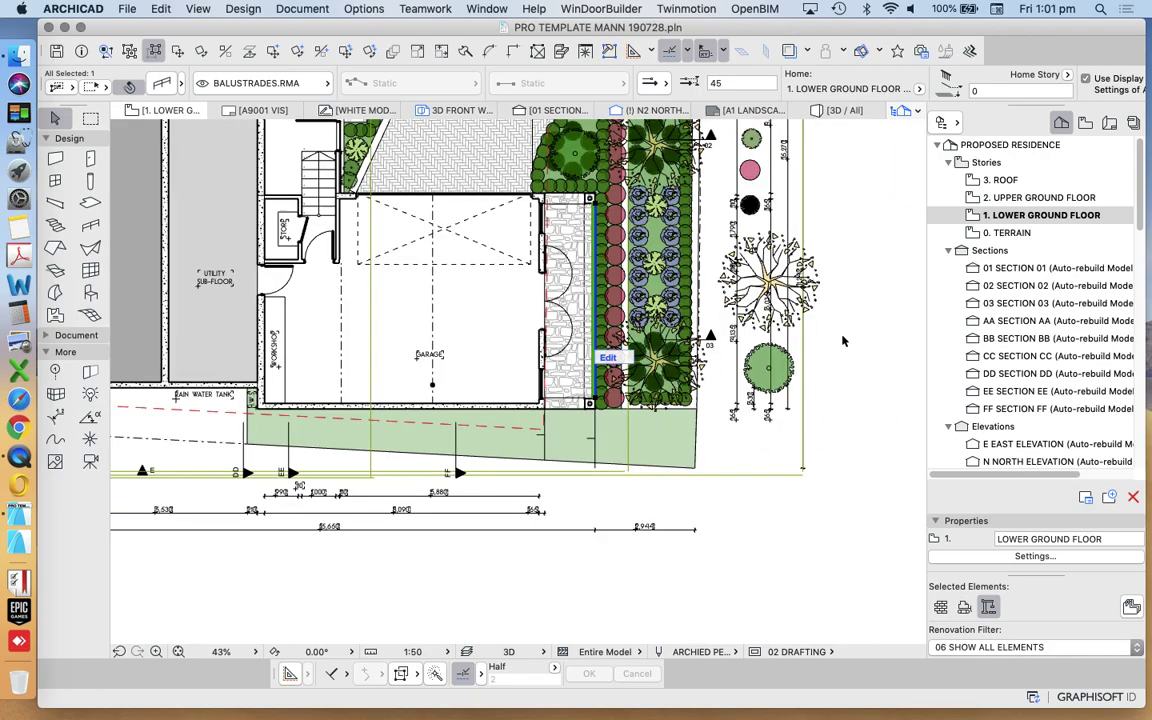
key("Escape")
scroll(588, 286, "up", 8)
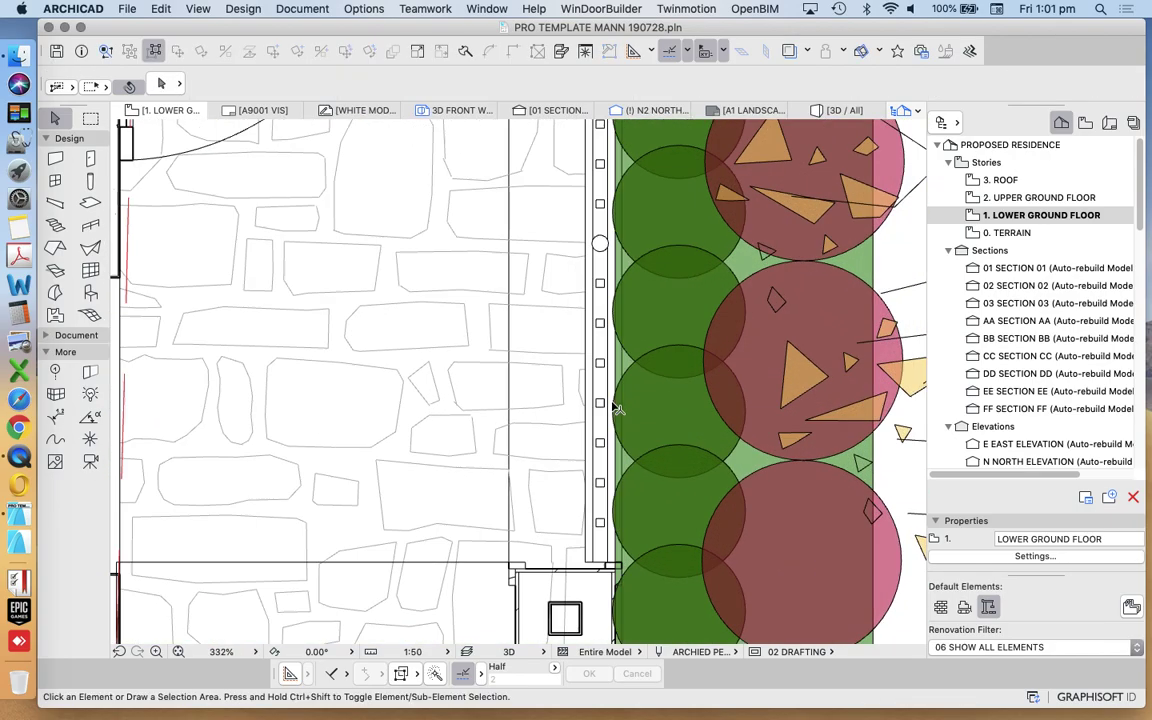
scroll(573, 429, "down", 3)
scroll(527, 418, "down", 4)
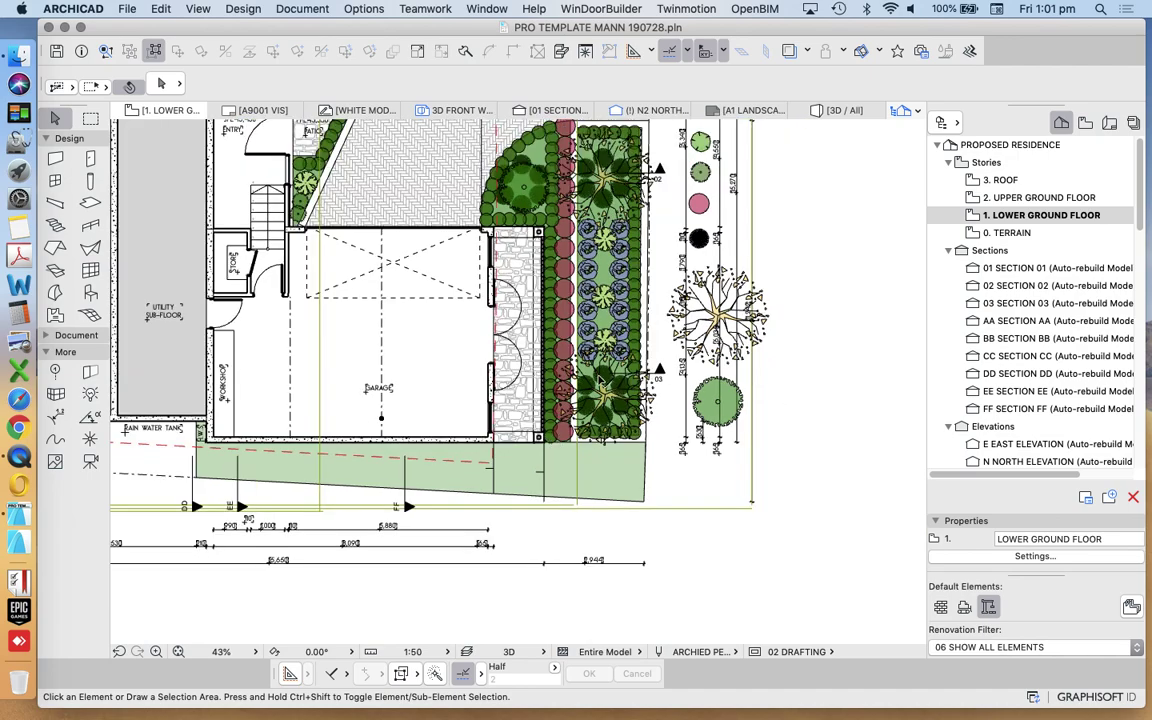
scroll(591, 358, "down", 2)
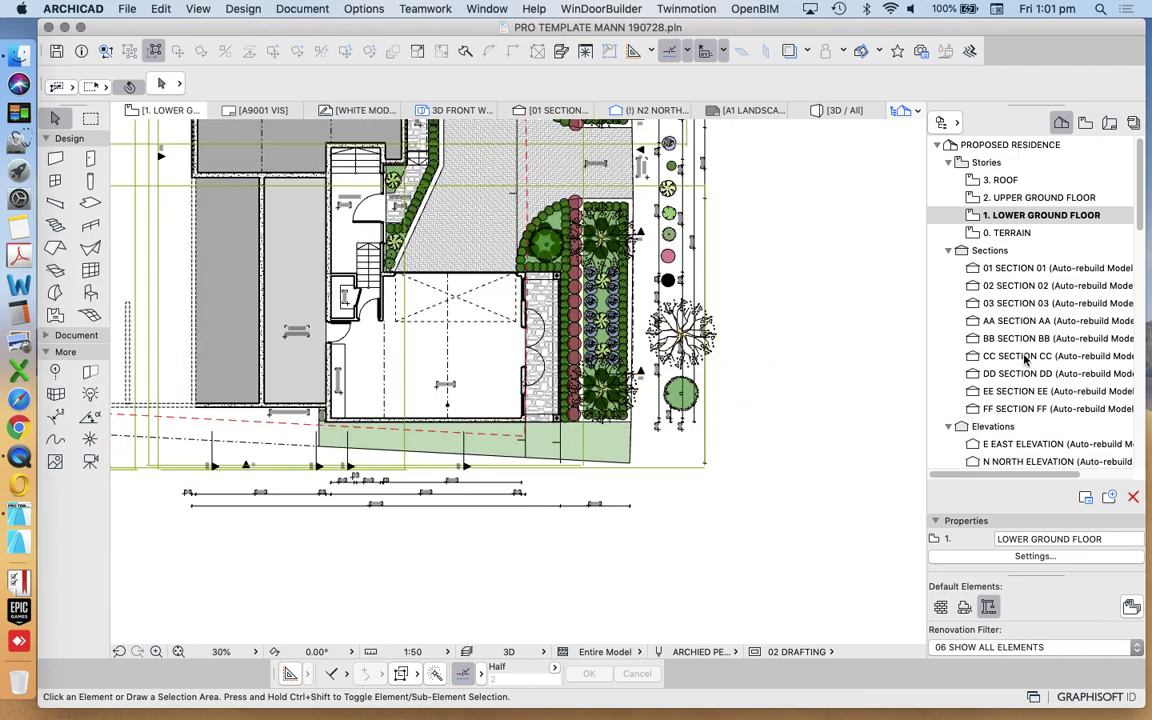
scroll(1025, 360, "down", 10)
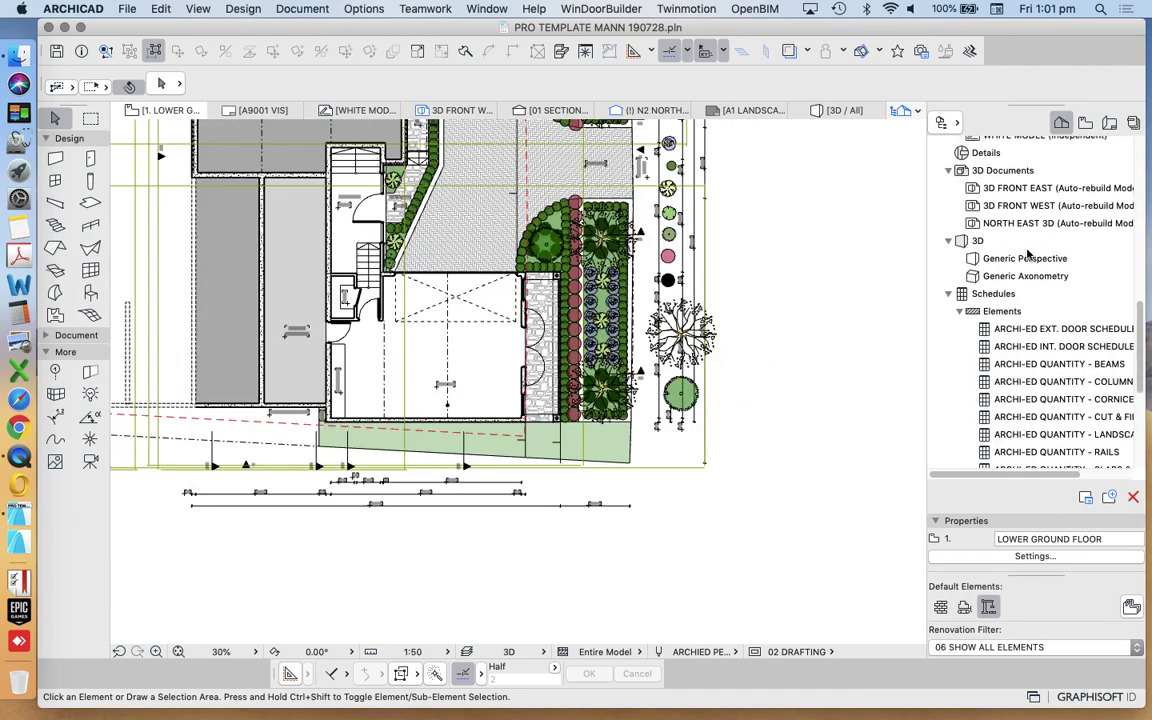
Open the 3D FRONT EAST view from the View Map and select the new balustrade.
left_click(1085, 122)
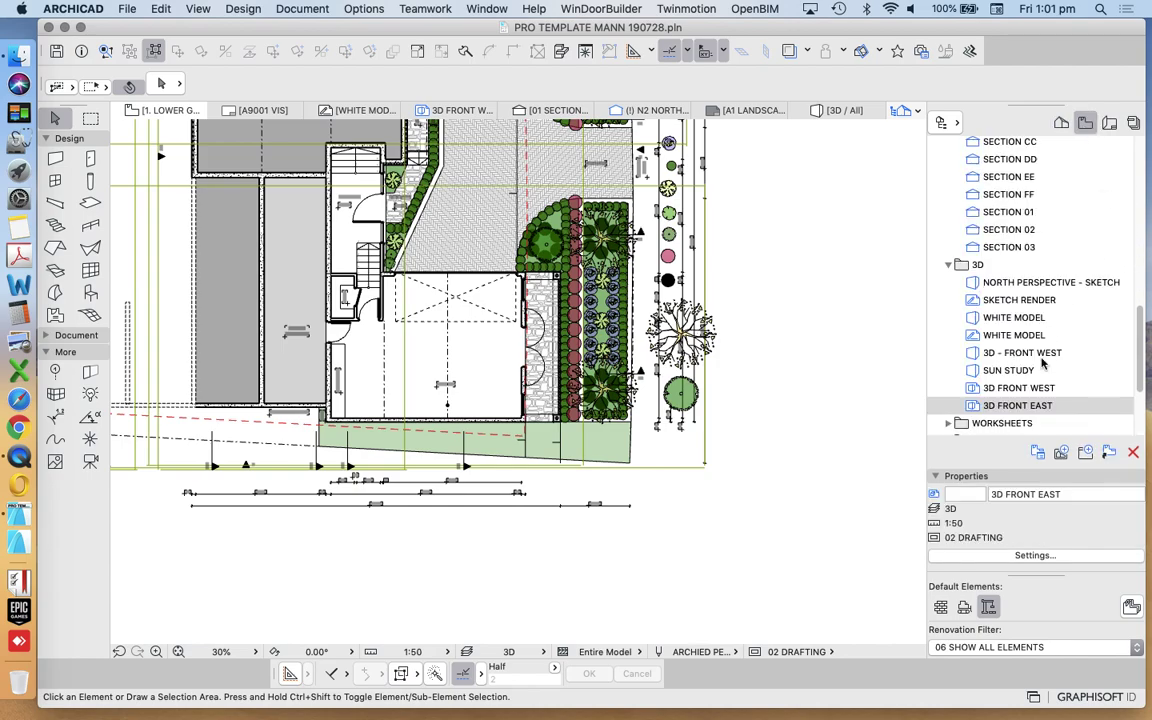
left_click(1018, 405)
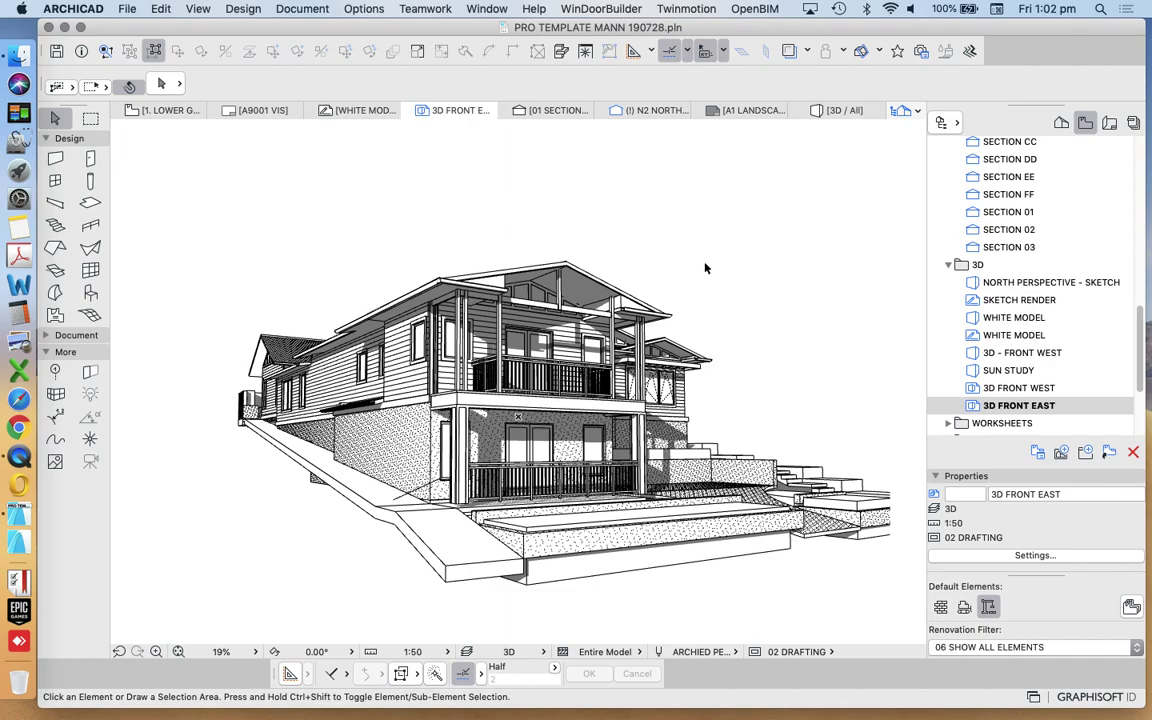
left_click(541, 468)
Set the balustrade's offset from 1. LOWER GROUND FLOOR to -100 in Railing Selection Settings.
left_click(163, 85)
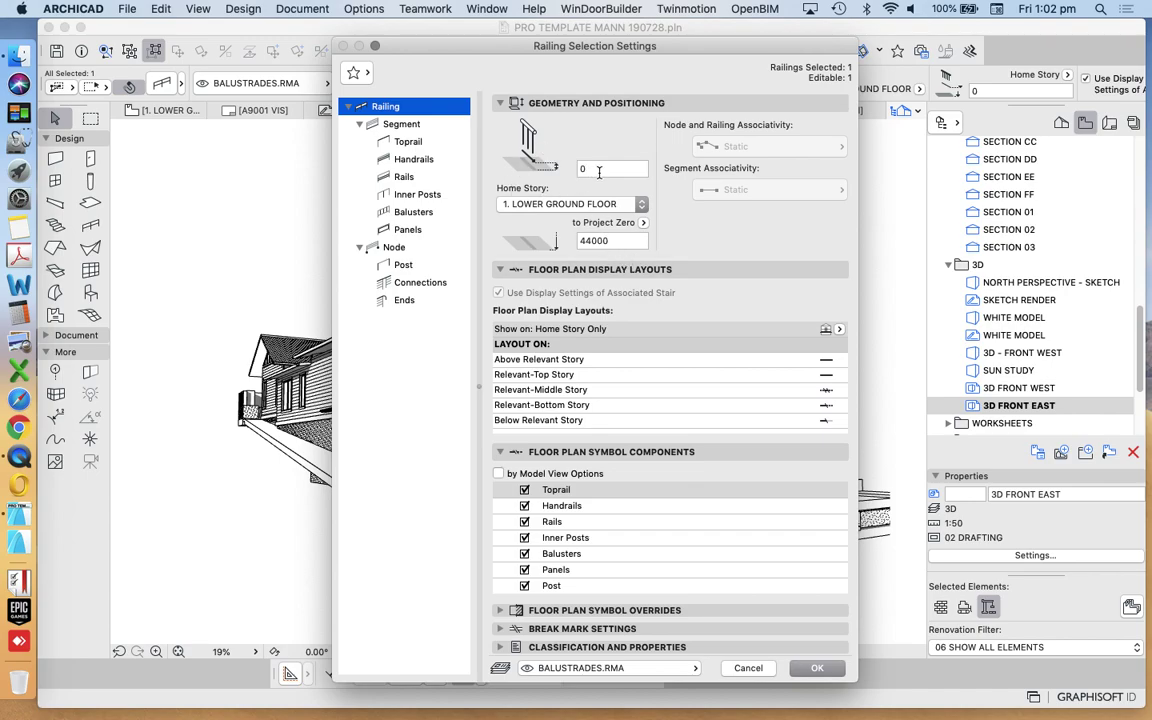
left_click(599, 170)
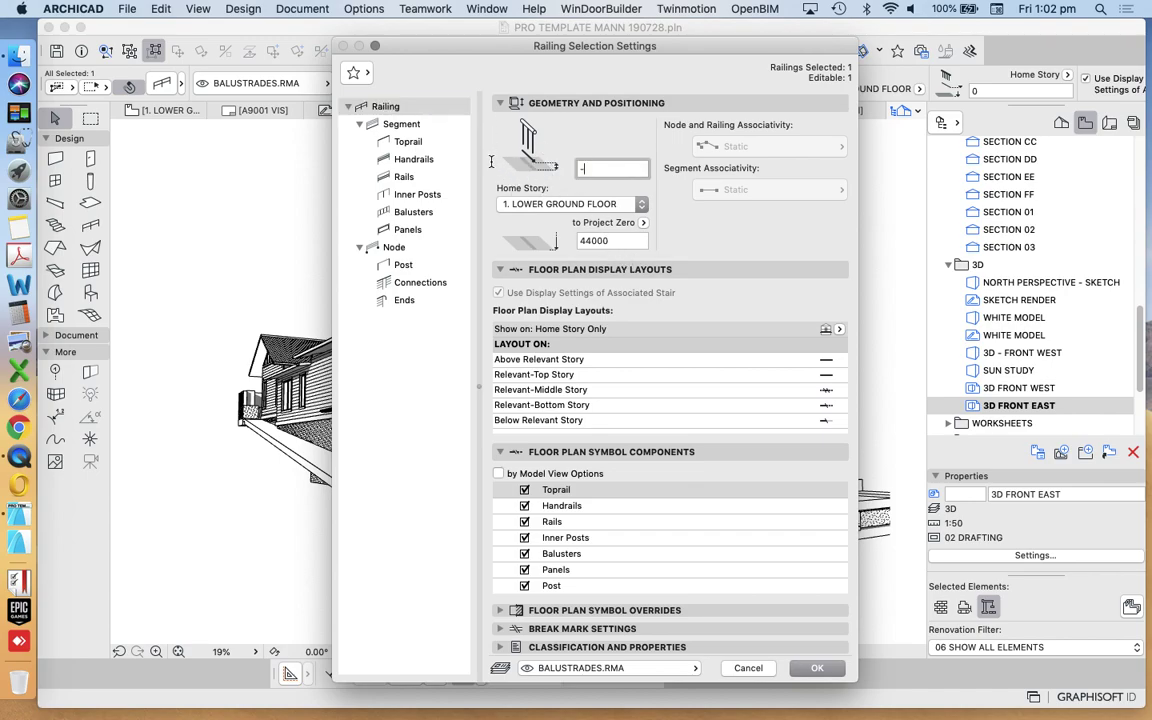
key("Return")
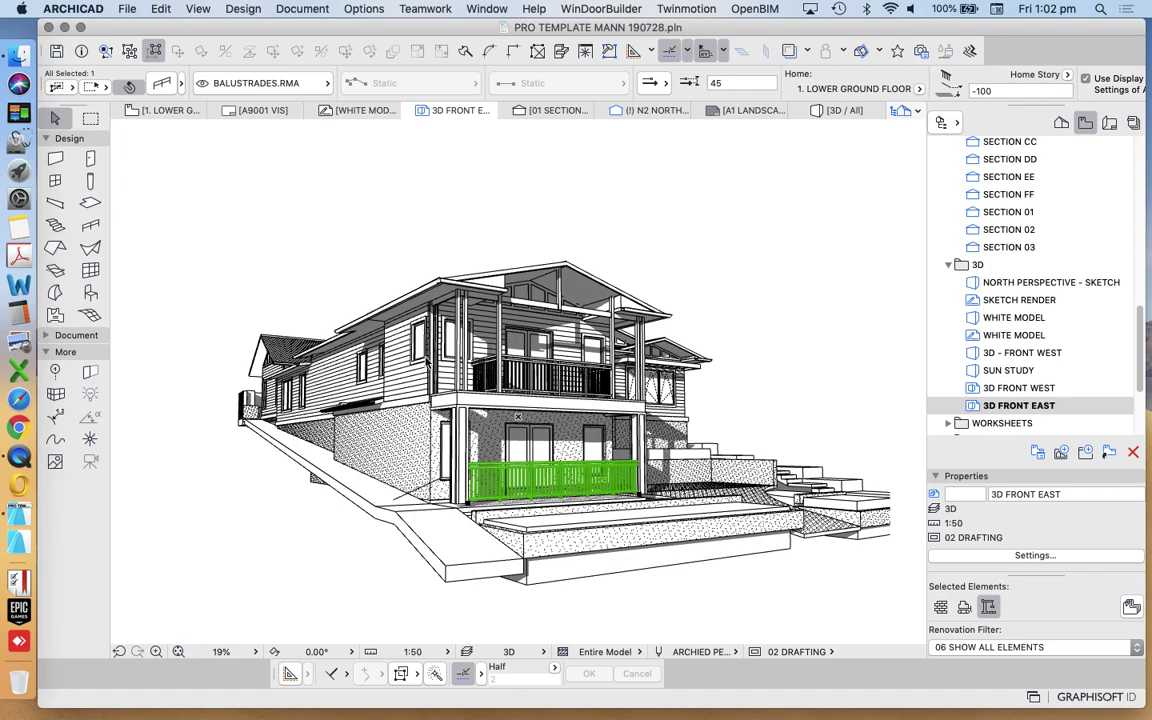
key("Escape")
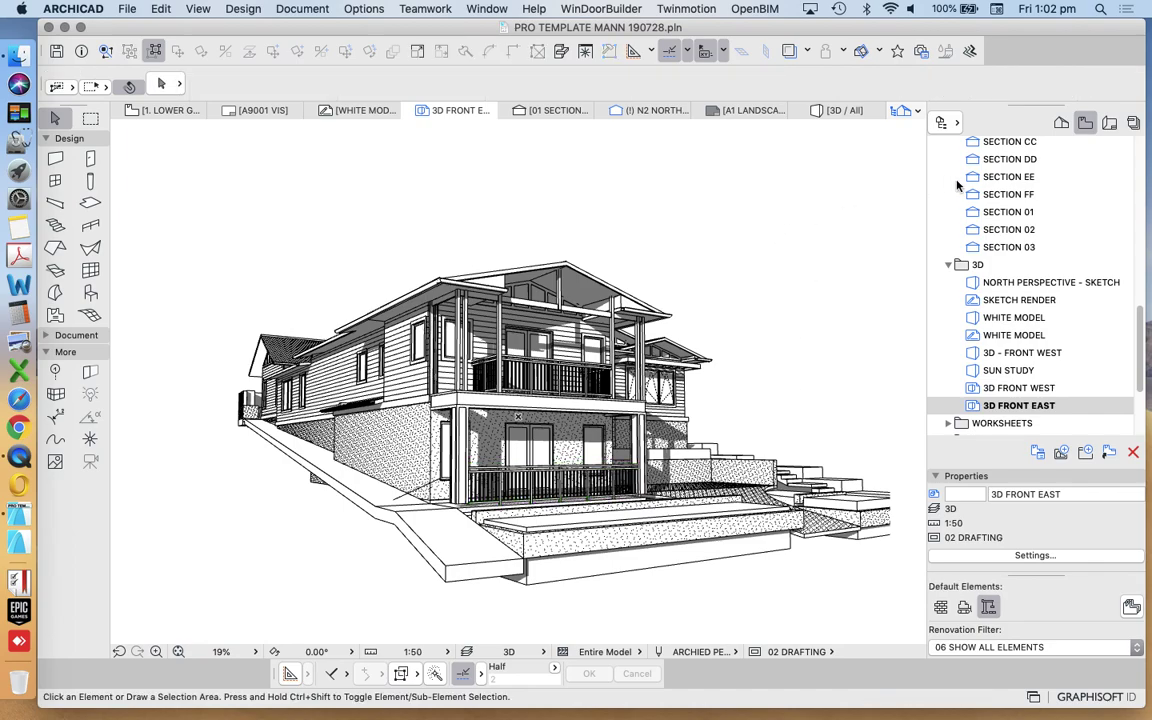
left_click(1109, 122)
Open layout A9001 VIS and update its 3D FRONT EAST drawing to include the new balustrade.
scroll(1030, 330, "down", 5)
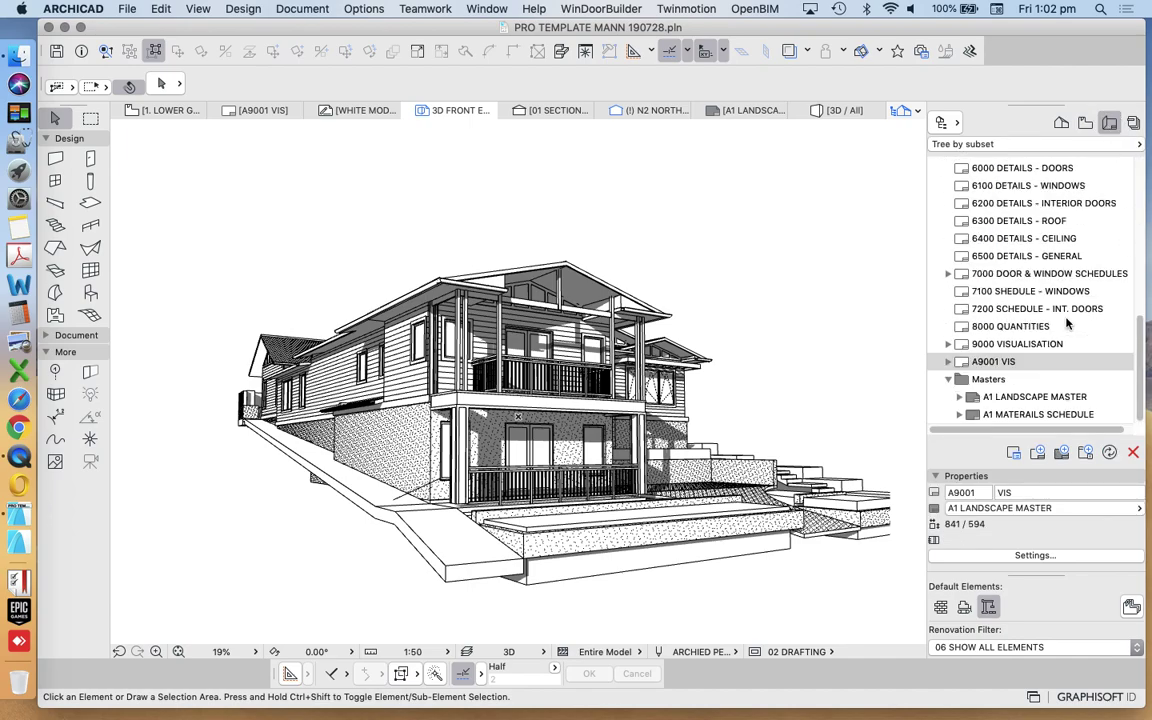
double_click(1020, 362)
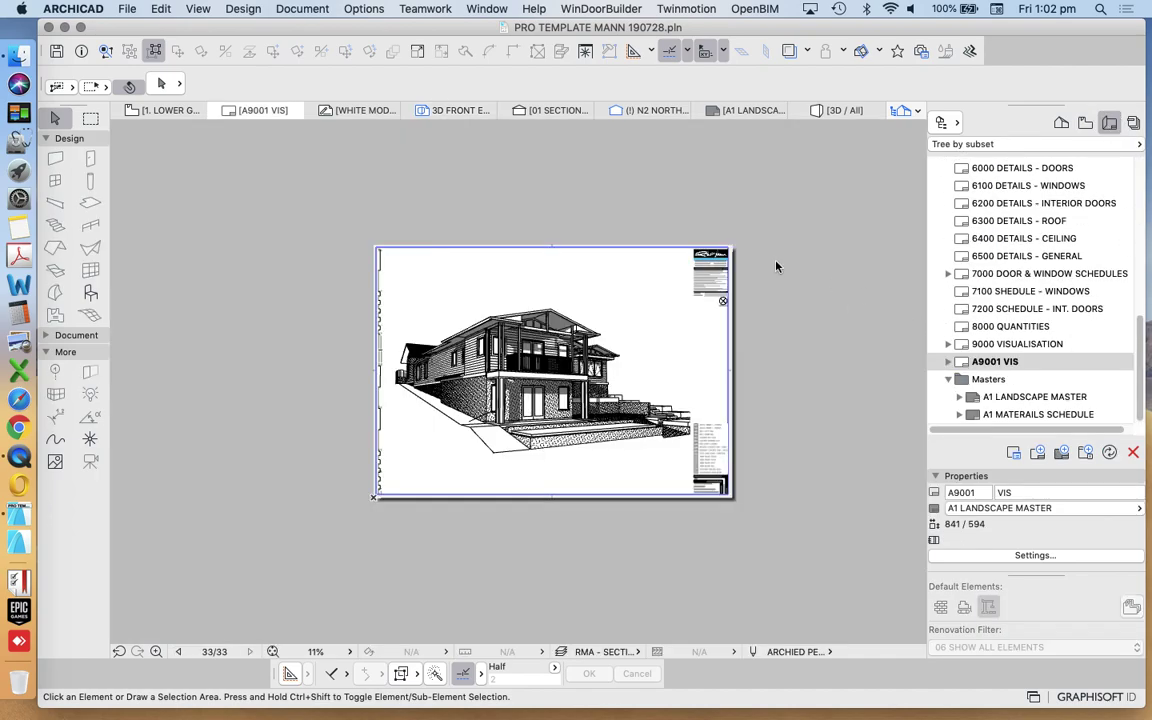
left_click(610, 348)
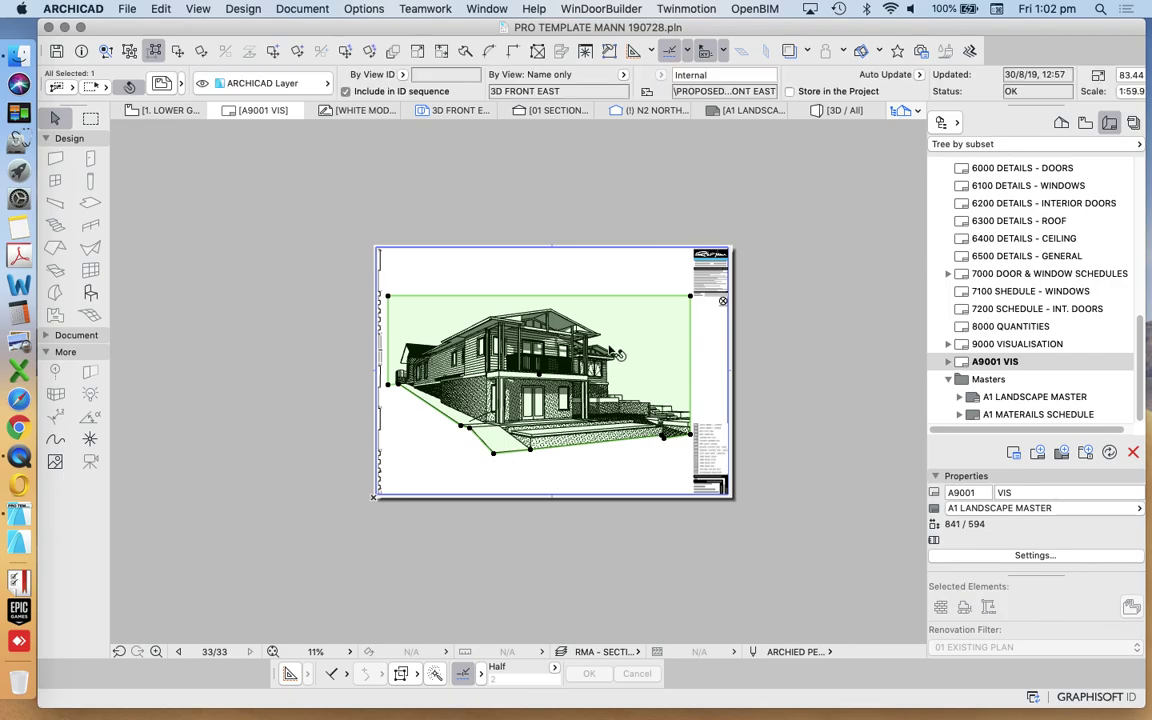
scroll(543, 420, "up", 5)
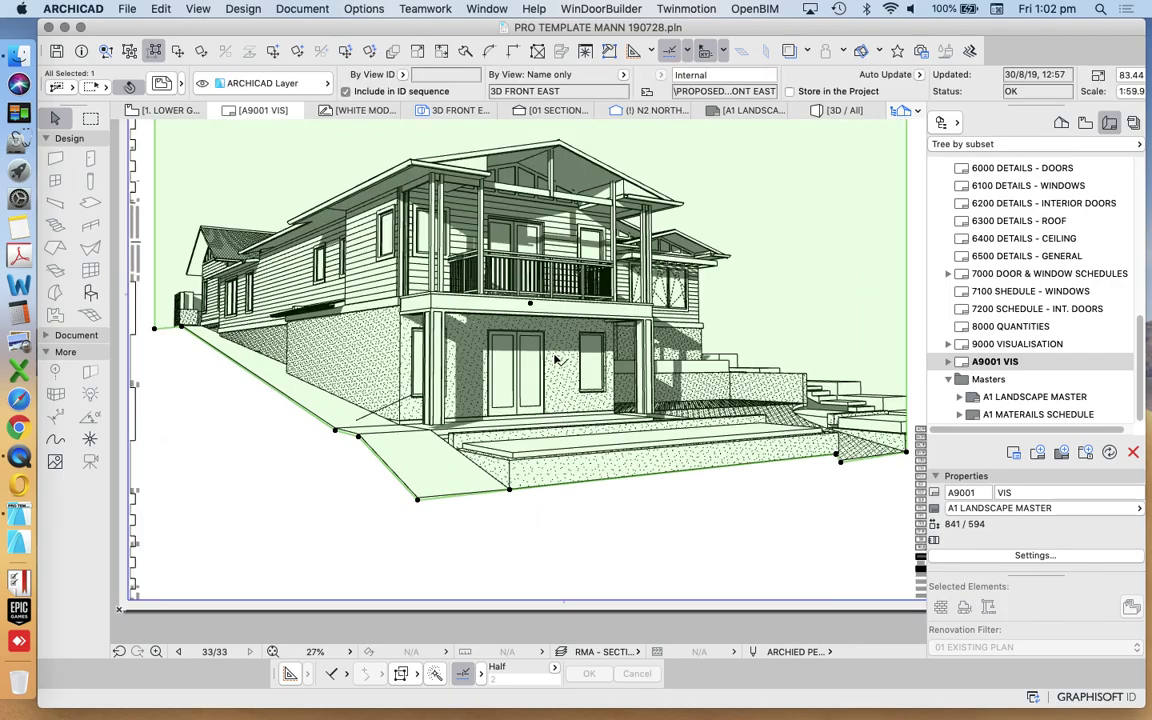
scroll(557, 360, "down", 2)
right_click(740, 148)
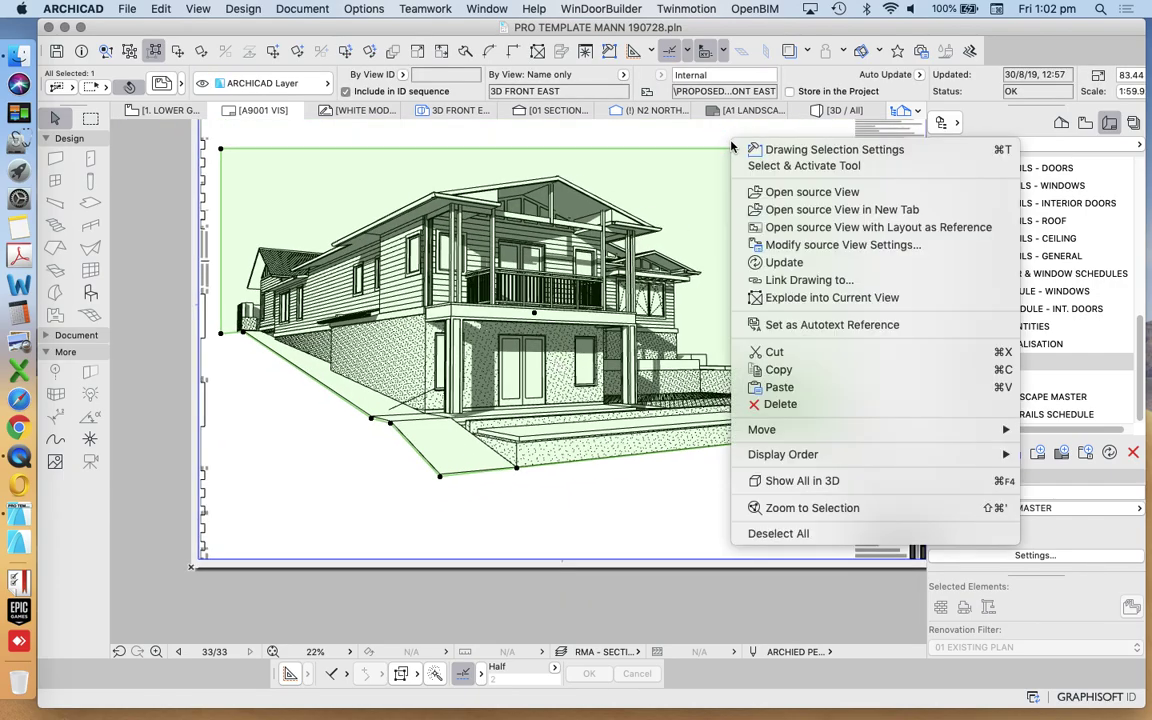
left_click(785, 263)
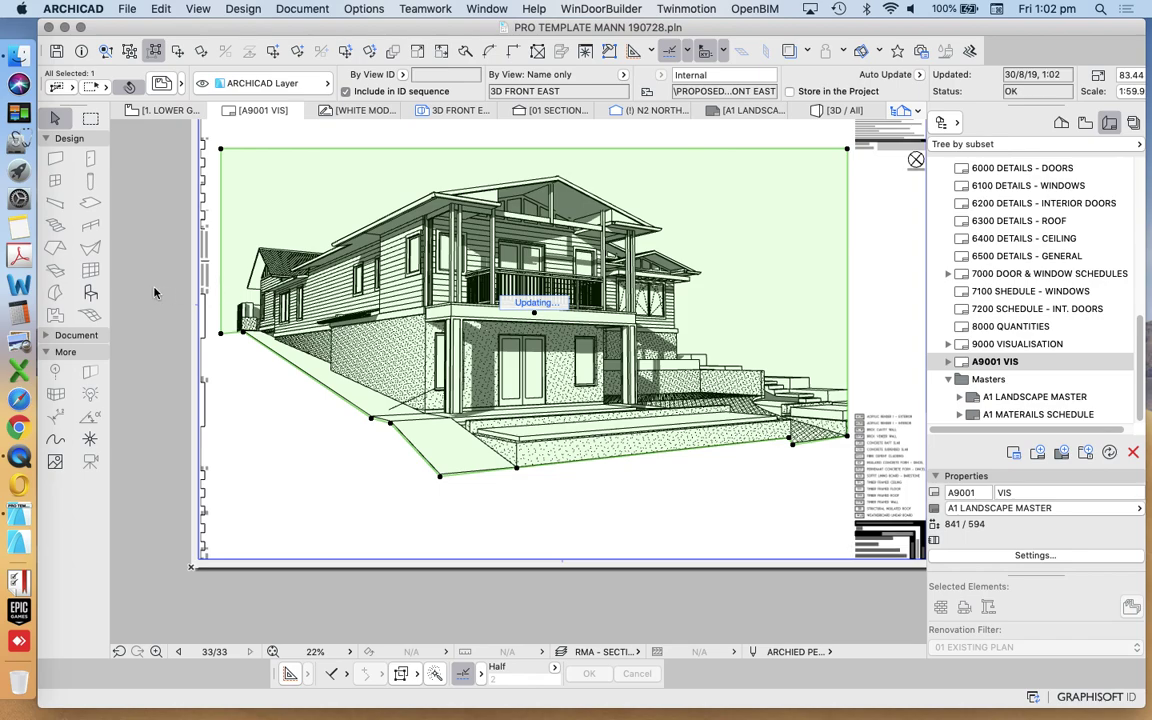
left_click(393, 592)
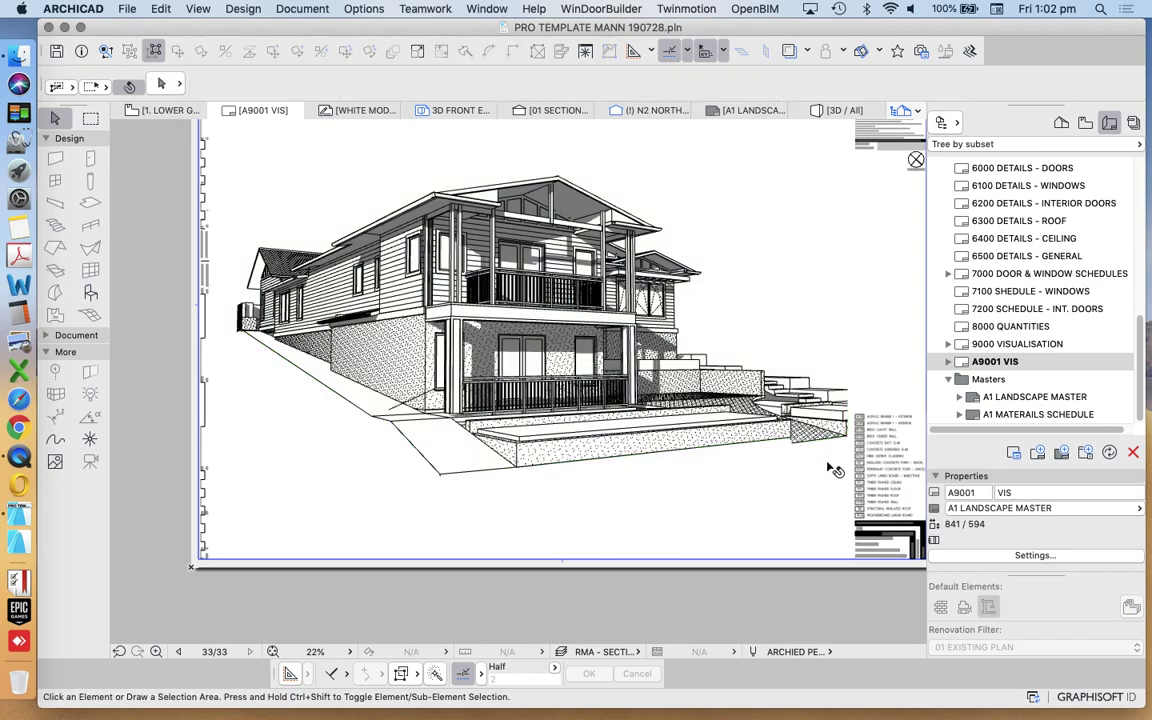